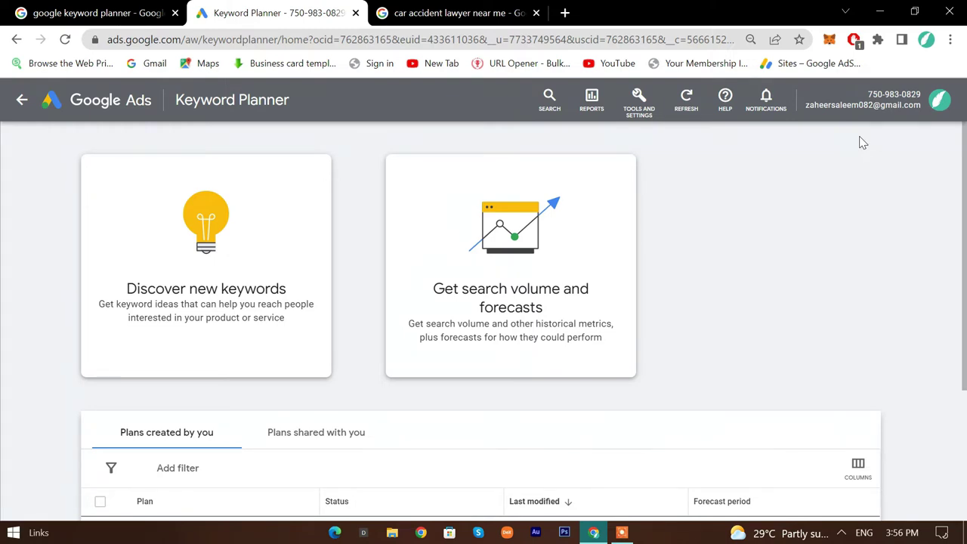
# Step: Discover new keywords using "car accident lawyer near me" as the starting keyword and get the results
pyautogui.scroll(-3, 328, 308)
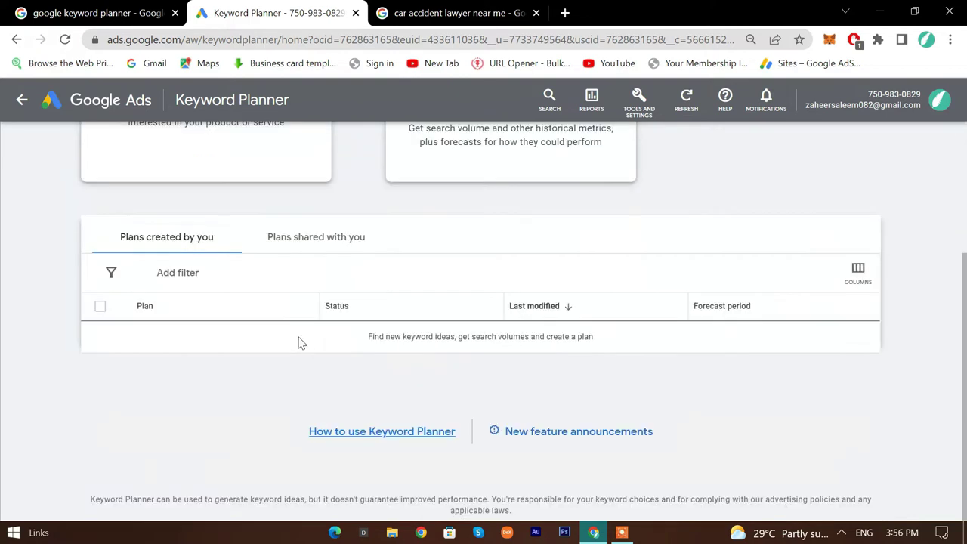
pyautogui.scroll(3, 300, 339)
pyautogui.click(224, 315)
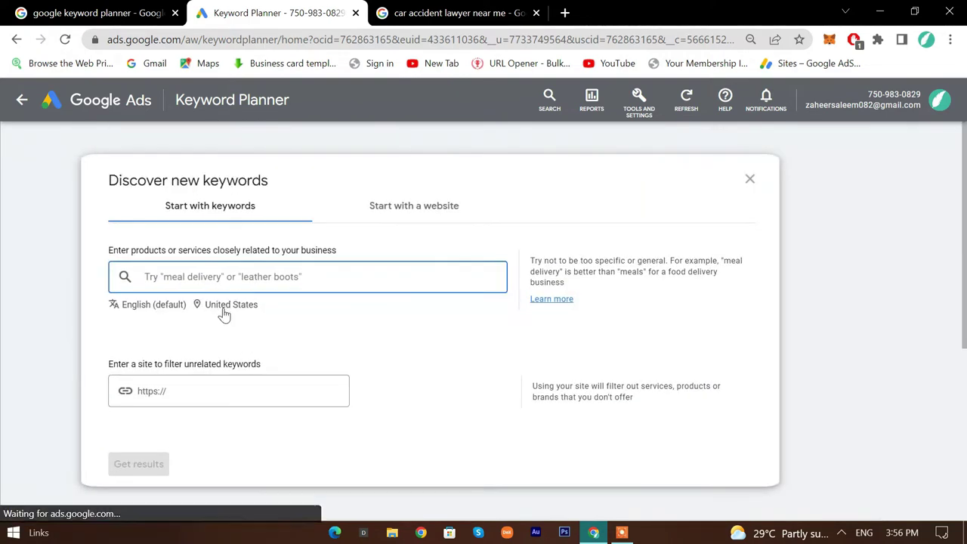
pyautogui.rightClick(243, 285)
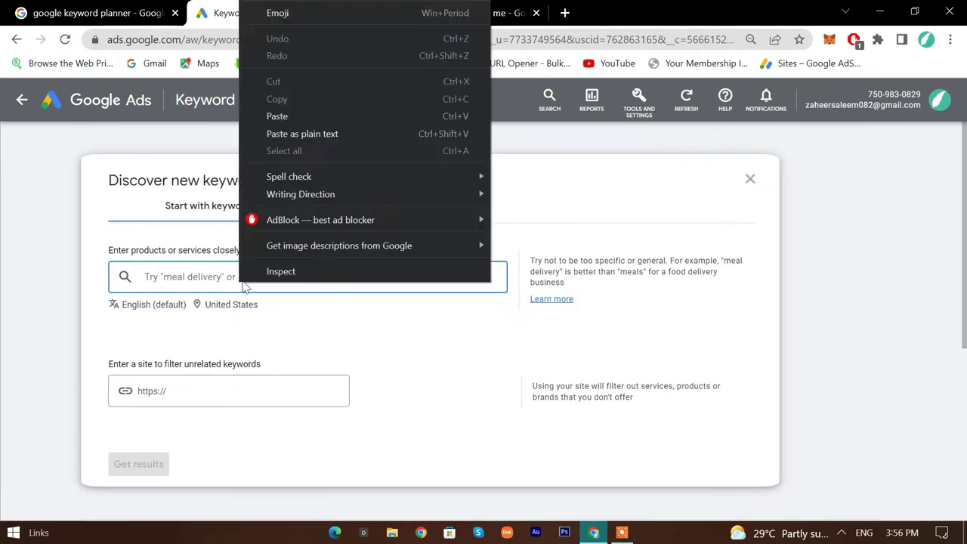
pyautogui.click(325, 119)
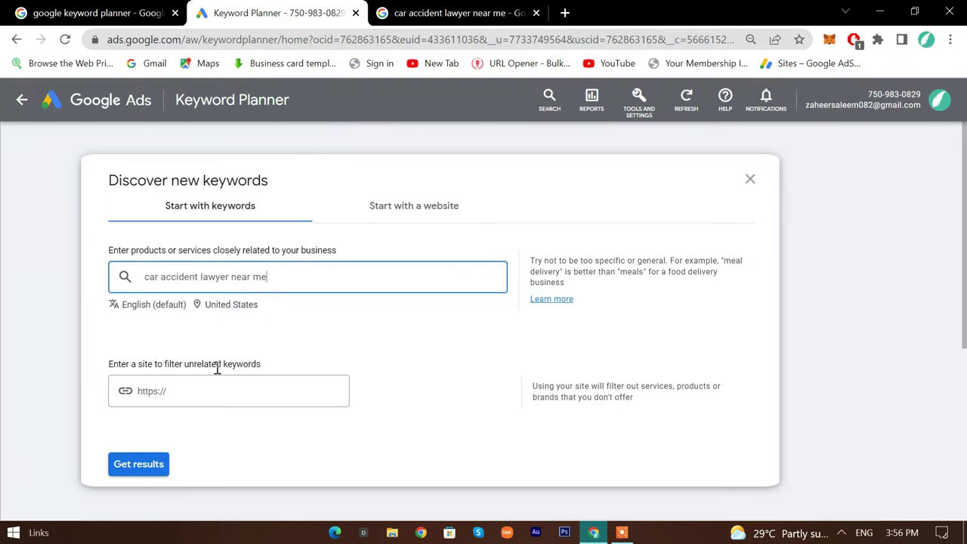
pyautogui.click(159, 459)
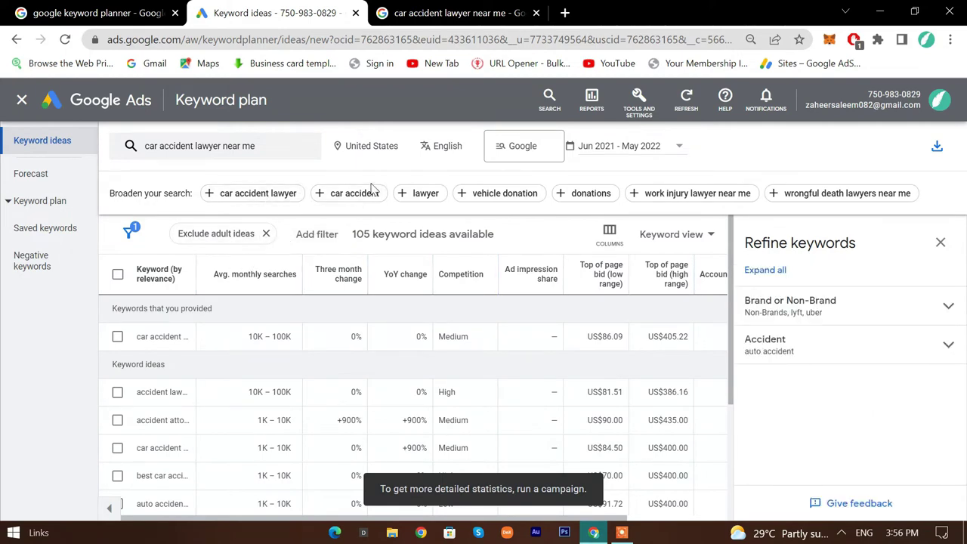
# Step: Remove the United States from the targeted locations so the keyword ideas cover all locations
pyautogui.click(378, 152)
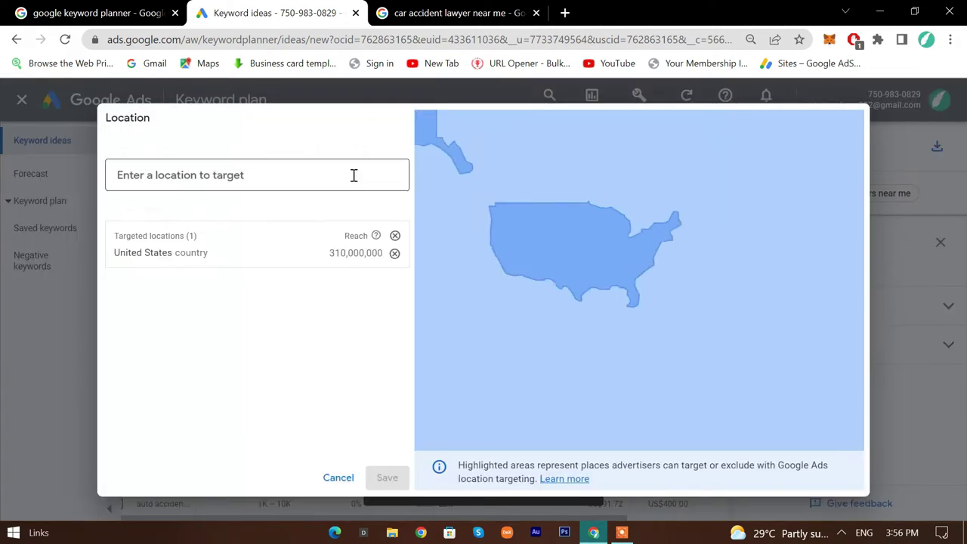
pyautogui.click(395, 251)
pyautogui.click(387, 478)
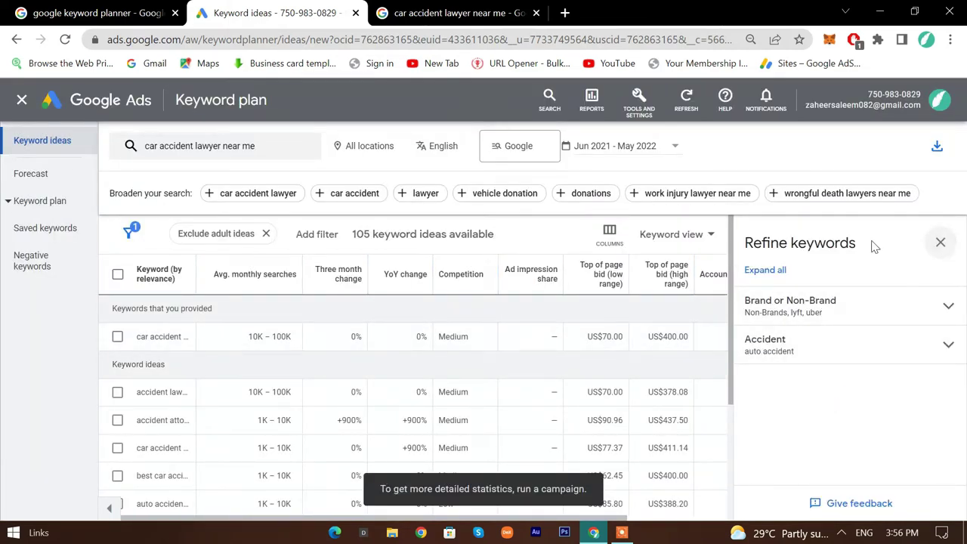
pyautogui.click(257, 152)
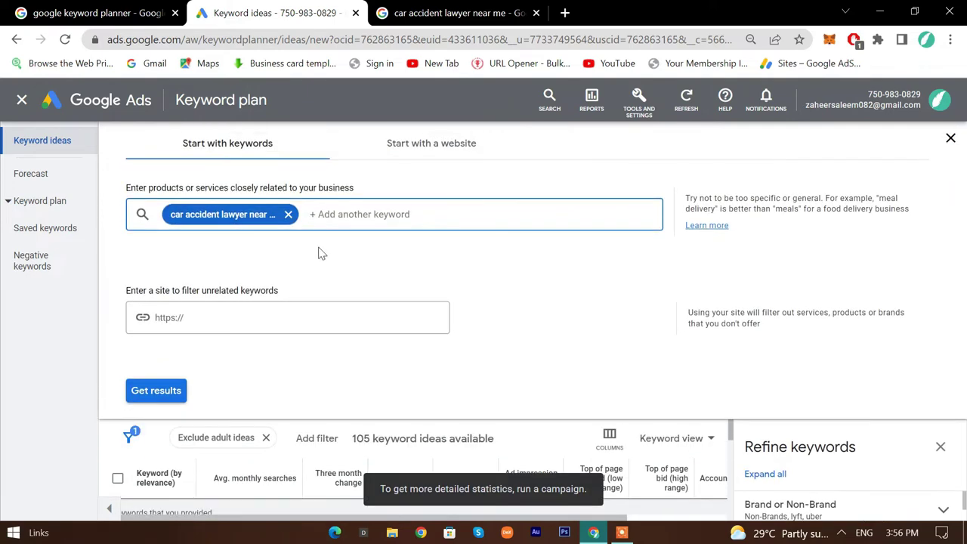
pyautogui.click(951, 139)
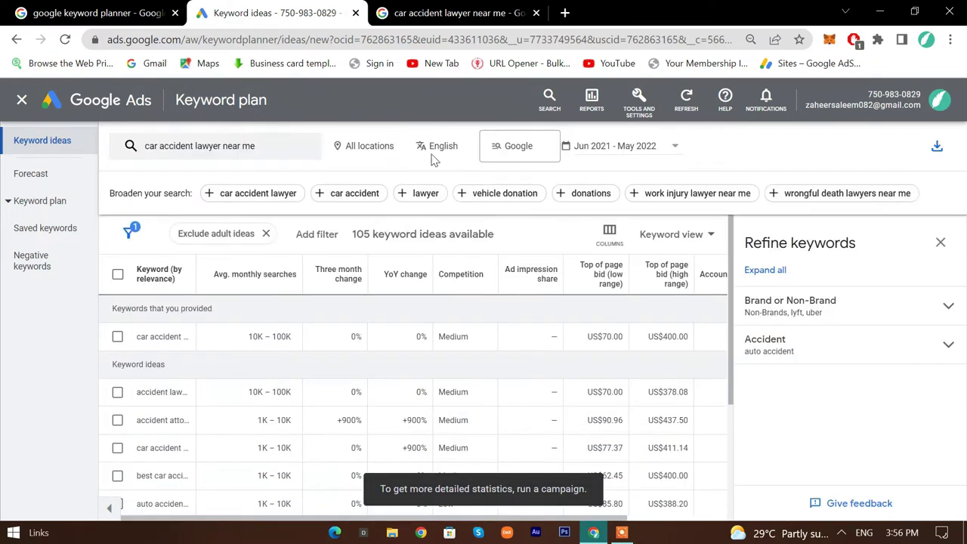
# Step: Target the country Pakistan as the location for the keyword ideas and save it
pyautogui.click(384, 148)
pyautogui.click(304, 169)
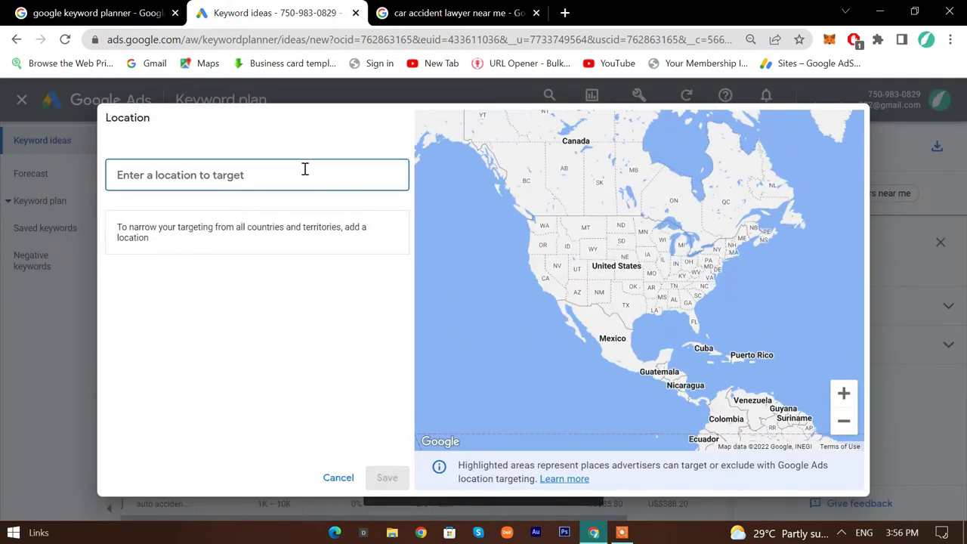
pyautogui.write('pakist')
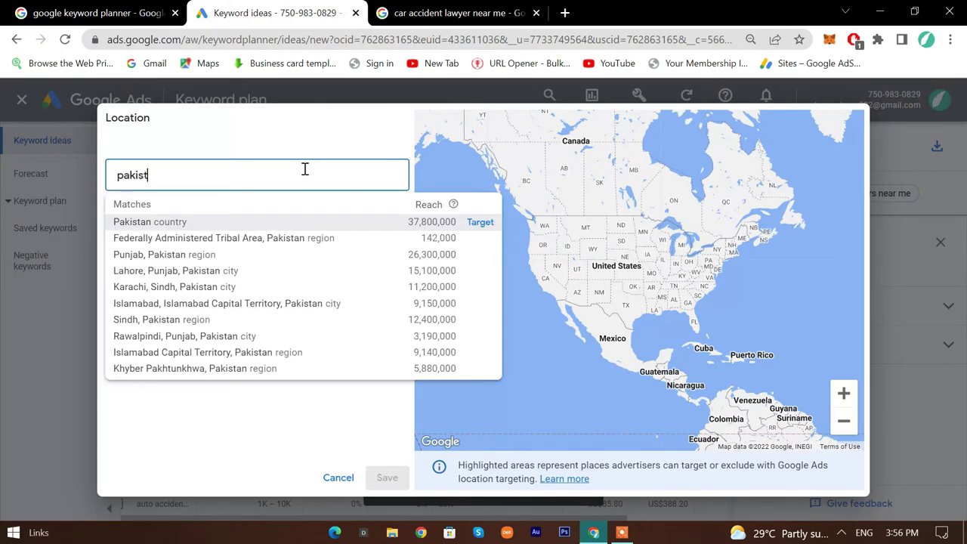
pyautogui.press('Return')
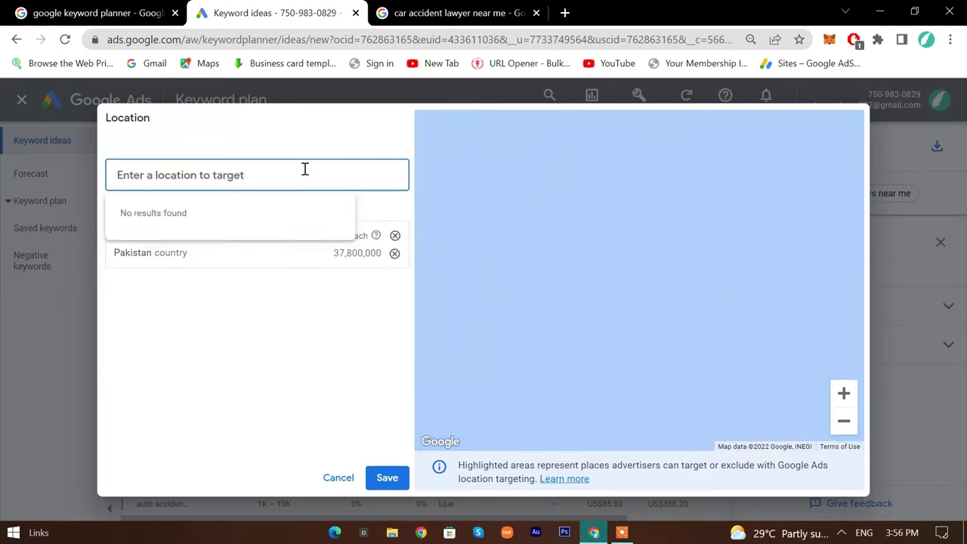
pyautogui.click(386, 477)
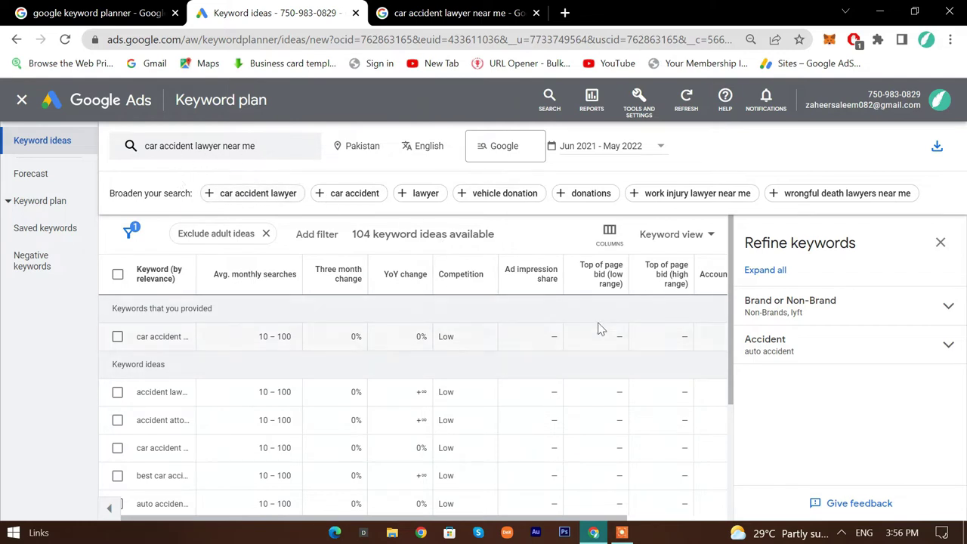
# Step: Examine the keyword ideas for Pakistan, especially the average monthly searches of the provided keyword
pyautogui.scroll(-3, 581, 340)
pyautogui.scroll(3, 612, 371)
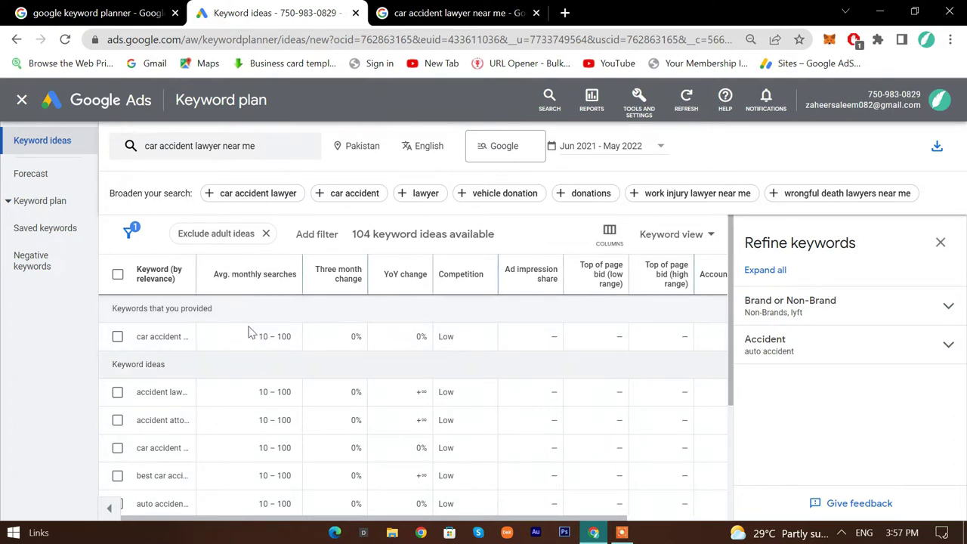
pyautogui.moveTo(262, 337); pyautogui.dragTo(297, 341)
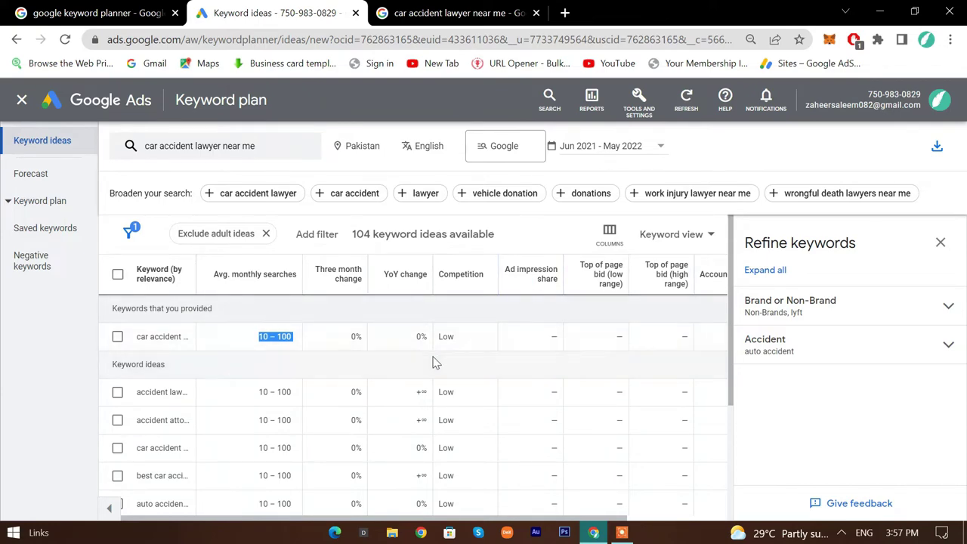
pyautogui.click(257, 146)
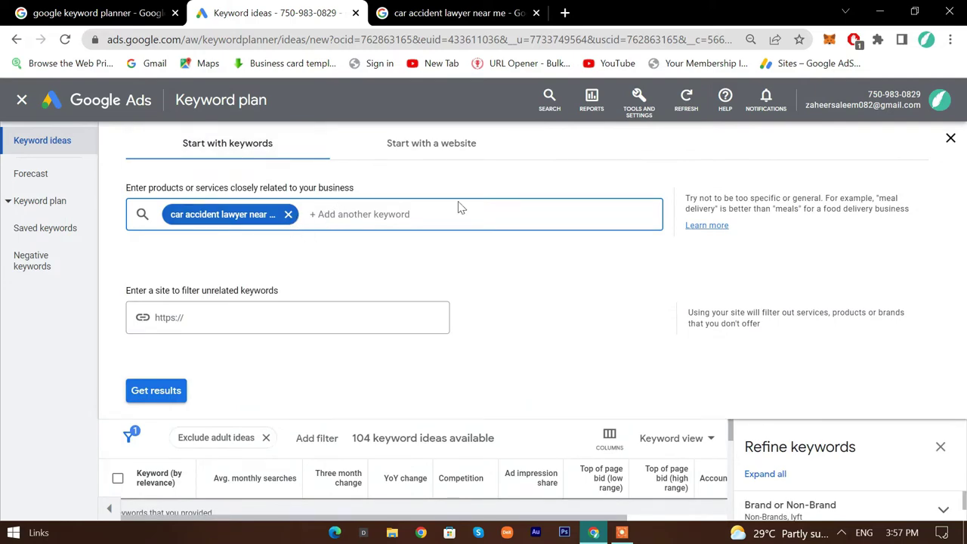
pyautogui.click(951, 138)
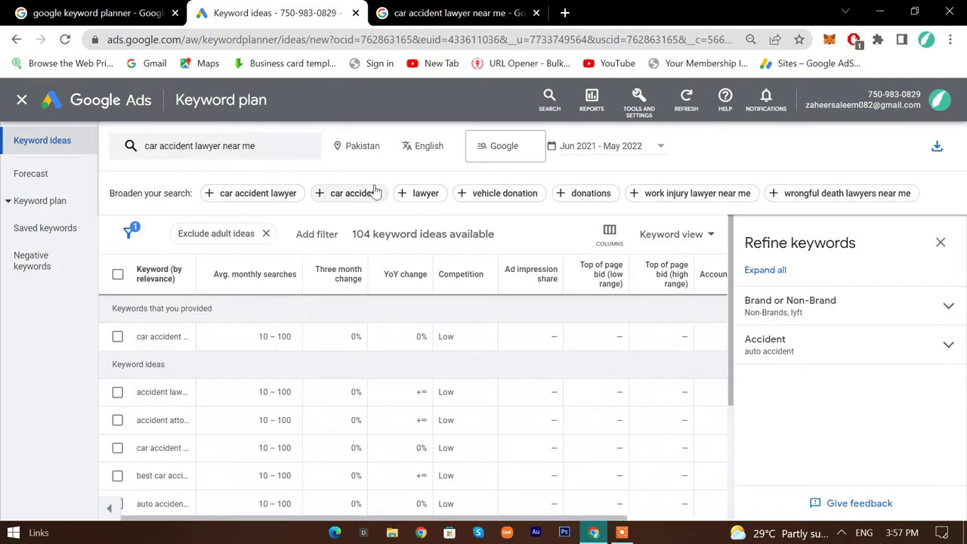
# Step: Replace Pakistan with the country India as the targeted location and save it
pyautogui.click(364, 148)
pyautogui.click(361, 169)
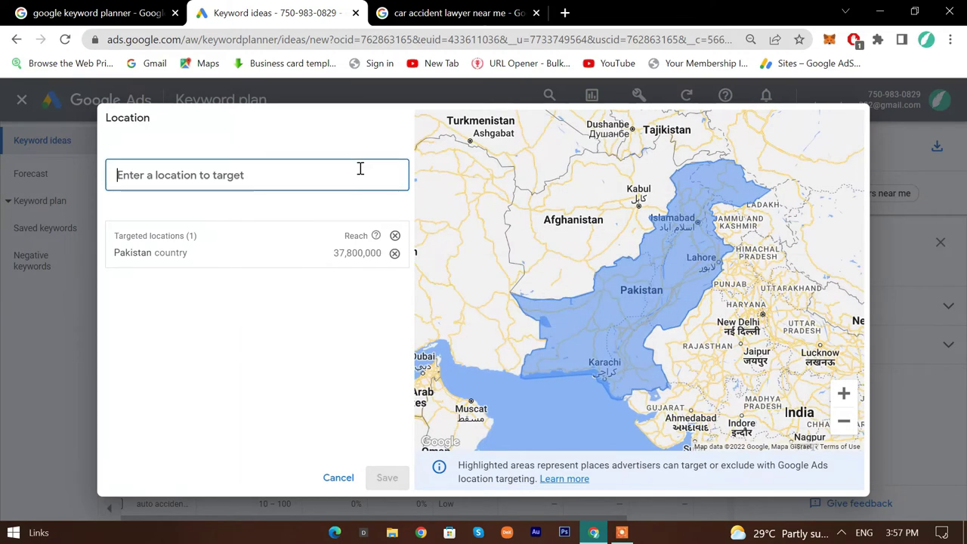
pyautogui.click(395, 253)
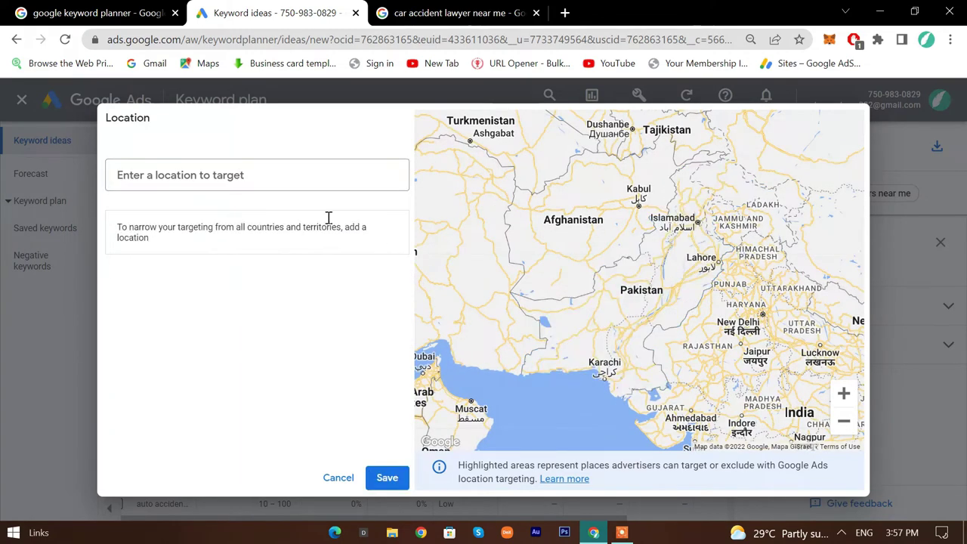
pyautogui.click(284, 182)
pyautogui.write('in')
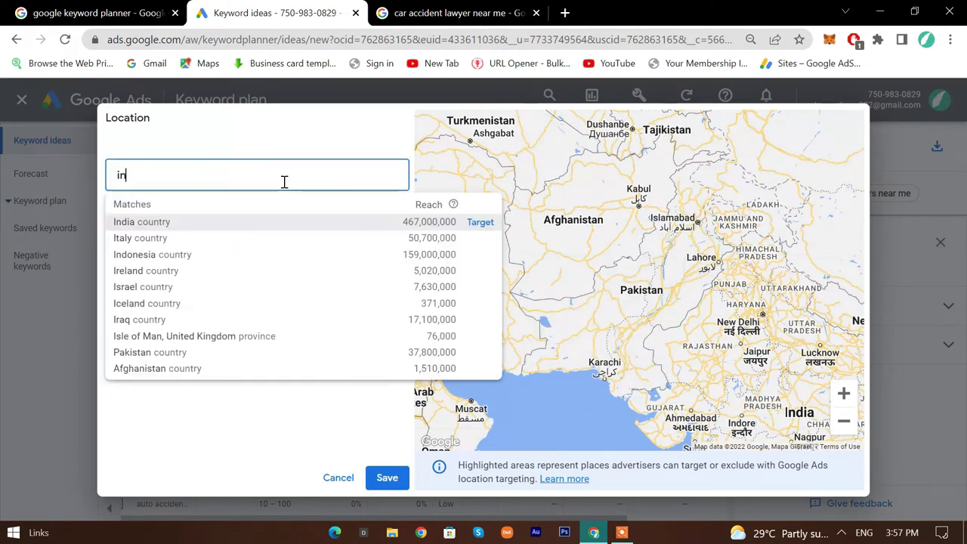
pyautogui.write('dia')
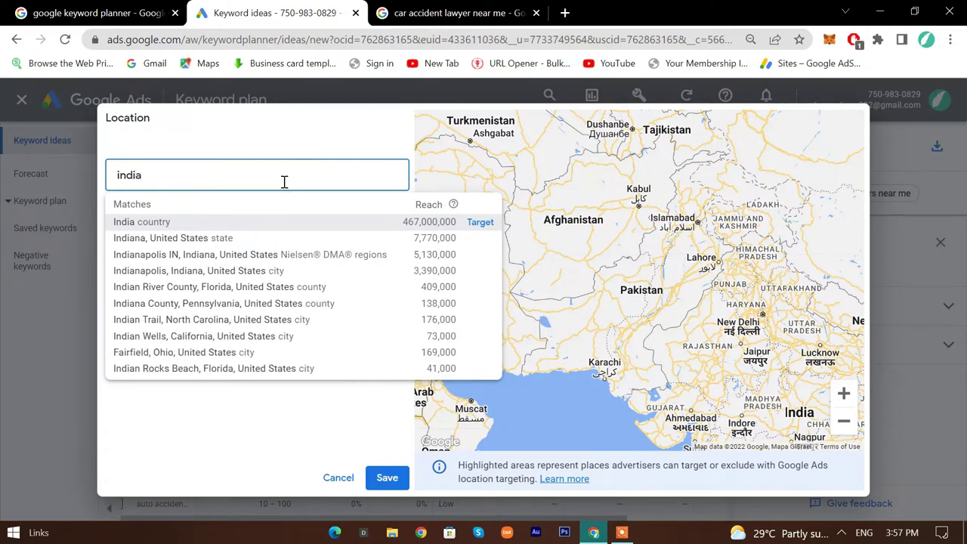
pyautogui.press('Return')
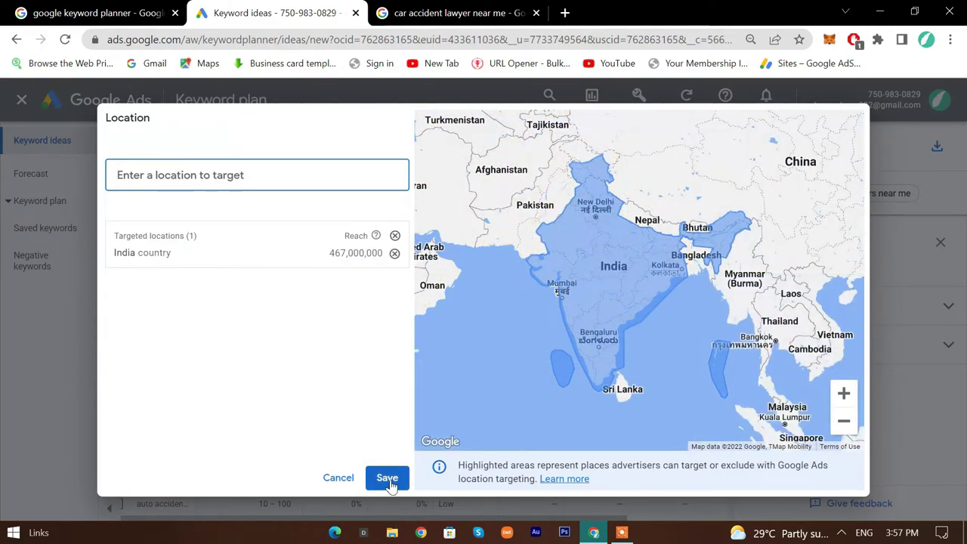
pyautogui.click(388, 479)
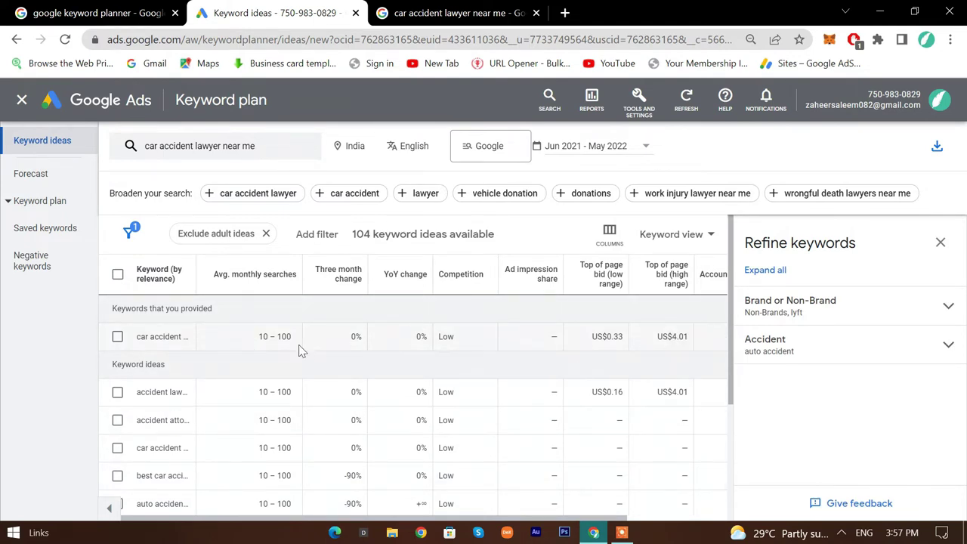
# Step: Examine the average monthly searches and the low and high top-of-page bids of the provided keyword for India
pyautogui.moveTo(255, 339); pyautogui.dragTo(293, 344)
pyautogui.click(671, 333)
pyautogui.moveTo(669, 333); pyautogui.dragTo(688, 333)
pyautogui.doubleClick(615, 336)
pyautogui.tripleClick(677, 336)
pyautogui.click(211, 155)
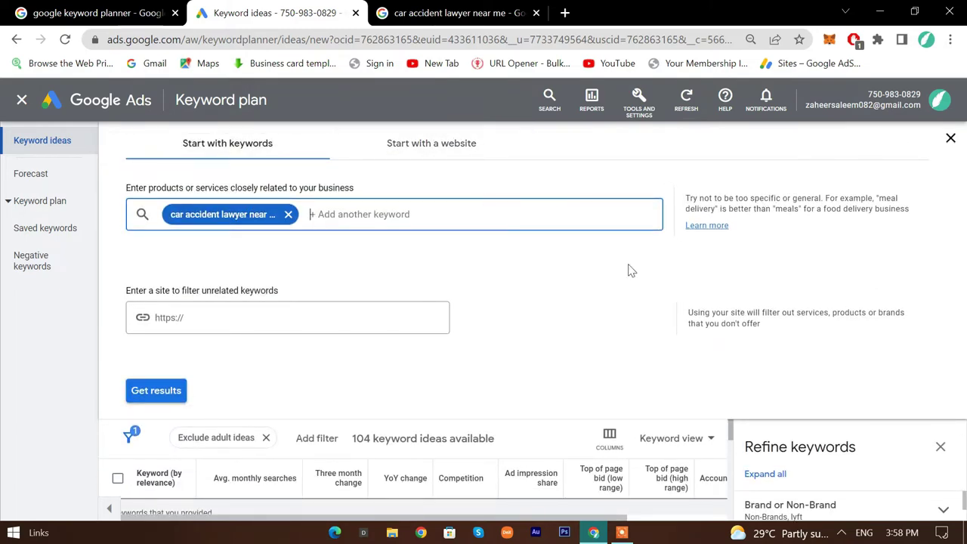
pyautogui.click(950, 138)
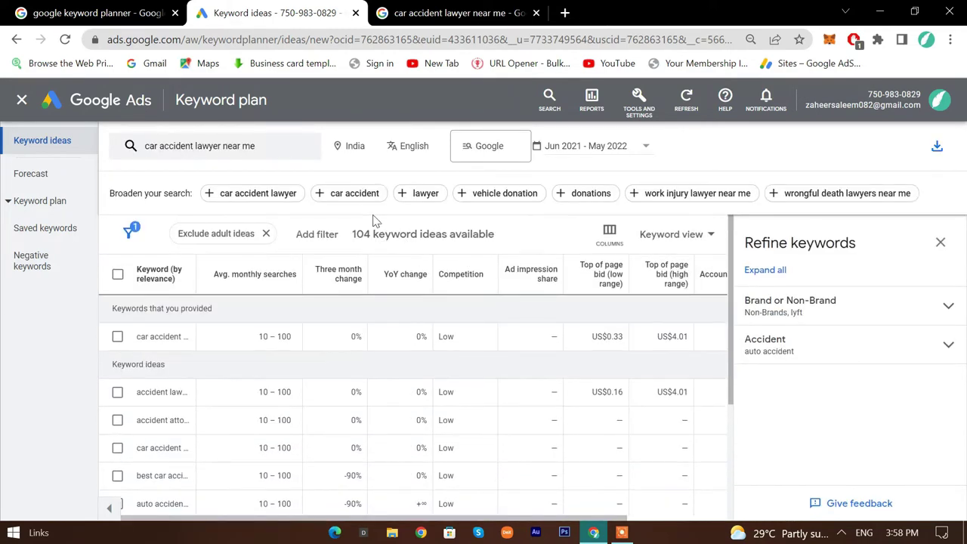
# Step: Replace India with the United Kingdom as the targeted location and save it
pyautogui.click(377, 151)
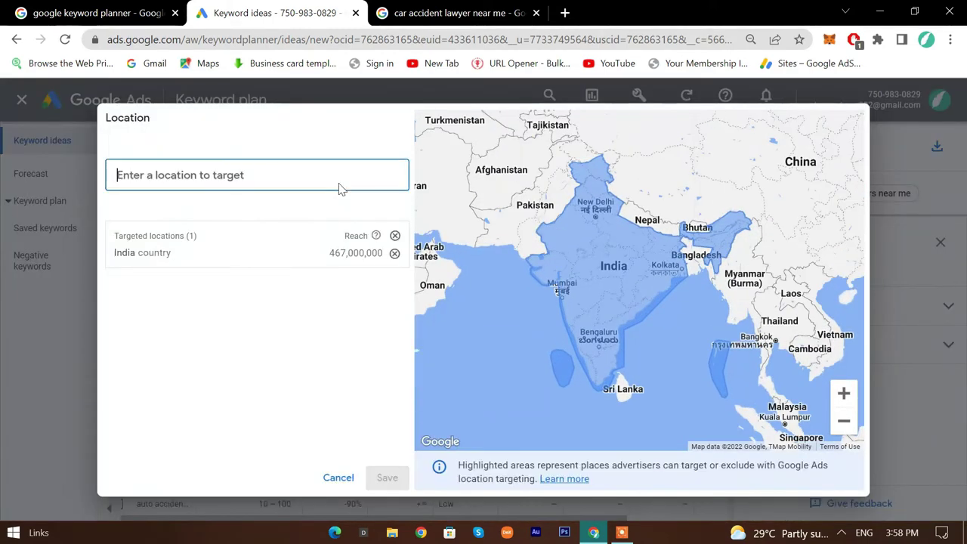
pyautogui.click(393, 237)
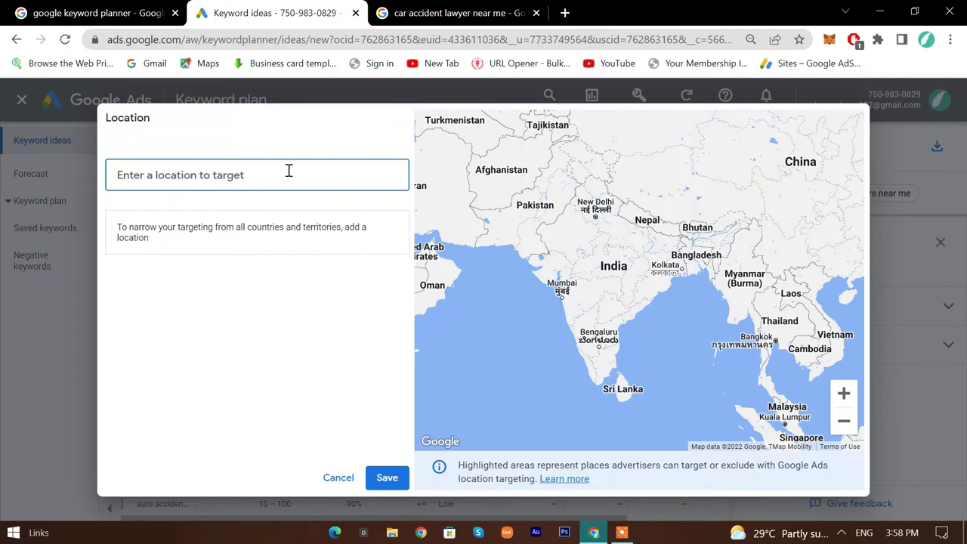
pyautogui.write('uk')
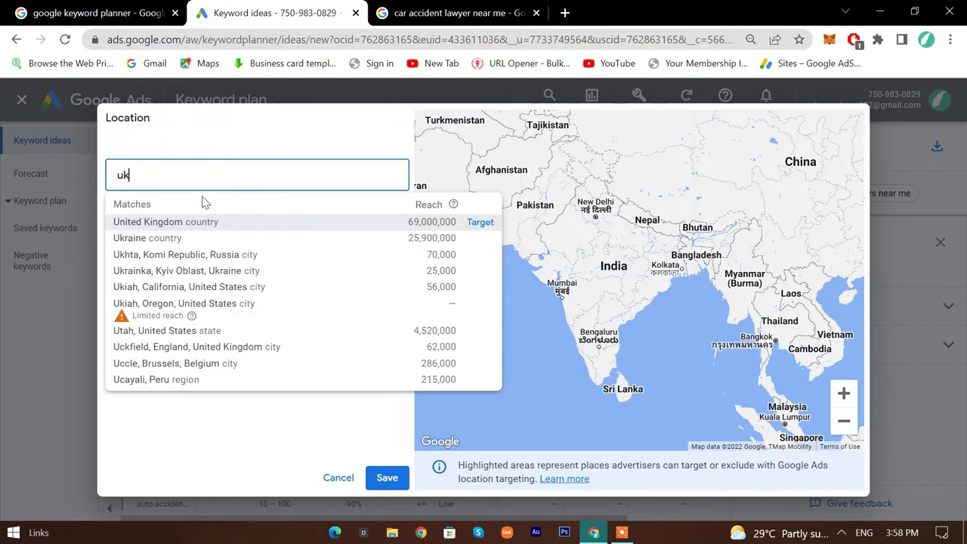
pyautogui.click(468, 221)
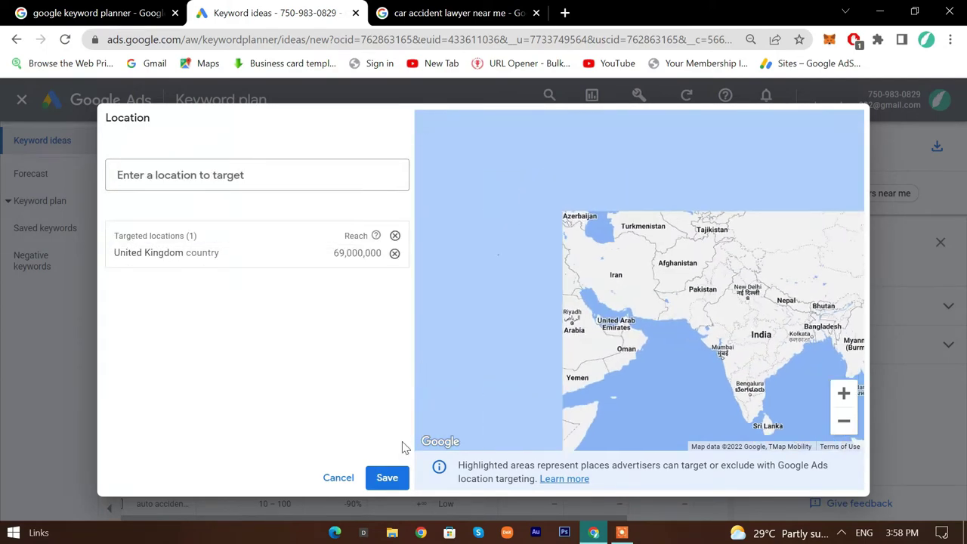
pyautogui.click(388, 481)
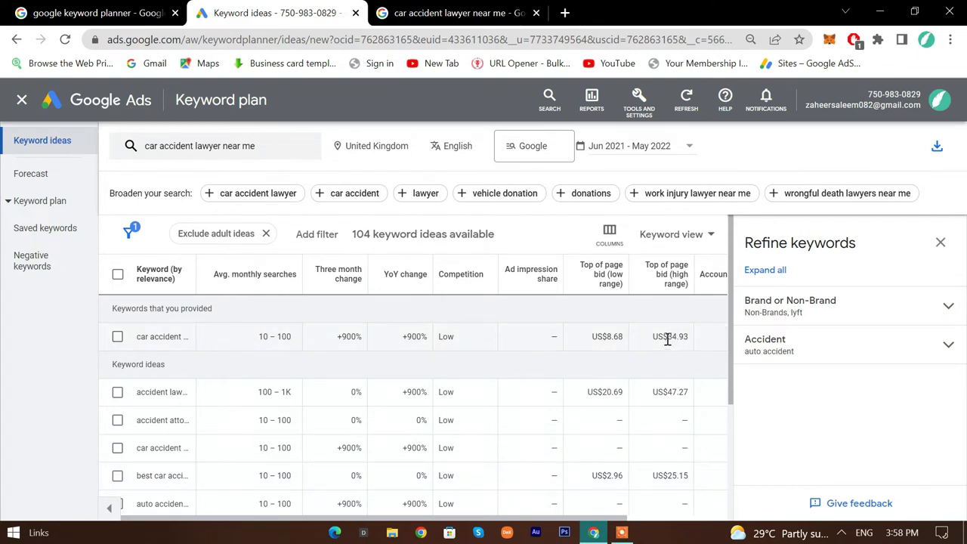
# Step: Examine the high-range top-of-page bid of the provided keyword for the United Kingdom
pyautogui.moveTo(667, 339); pyautogui.dragTo(692, 346)
pyautogui.click(684, 339)
pyautogui.doubleClick(685, 339)
pyautogui.click(263, 149)
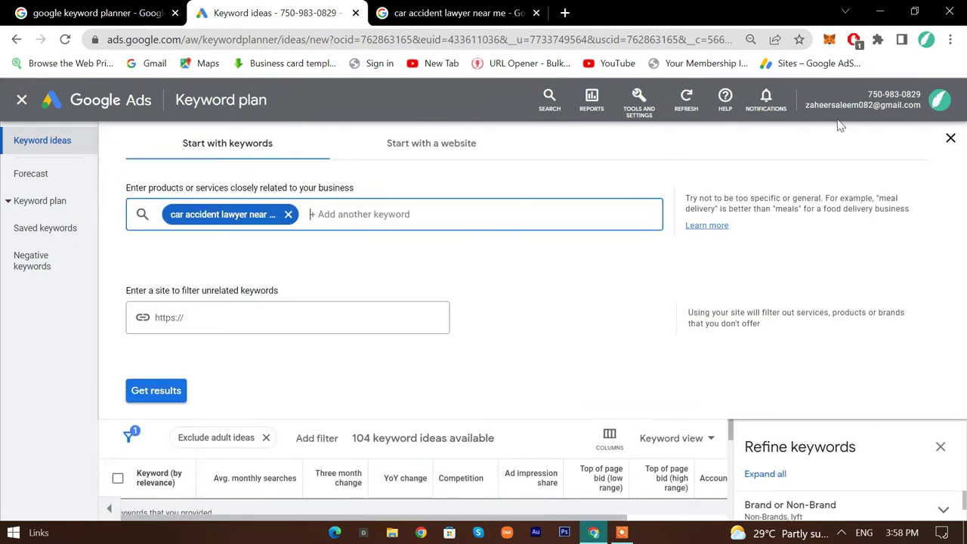
pyautogui.click(950, 137)
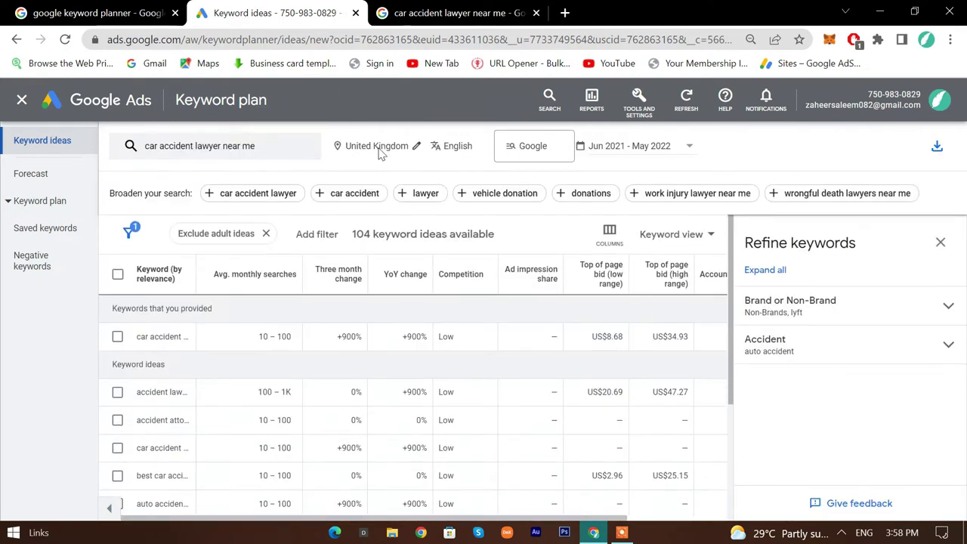
# Step: Add Canada as a targeted location, remove the United Kingdom, and save the location settings
pyautogui.click(372, 146)
pyautogui.write('ca')
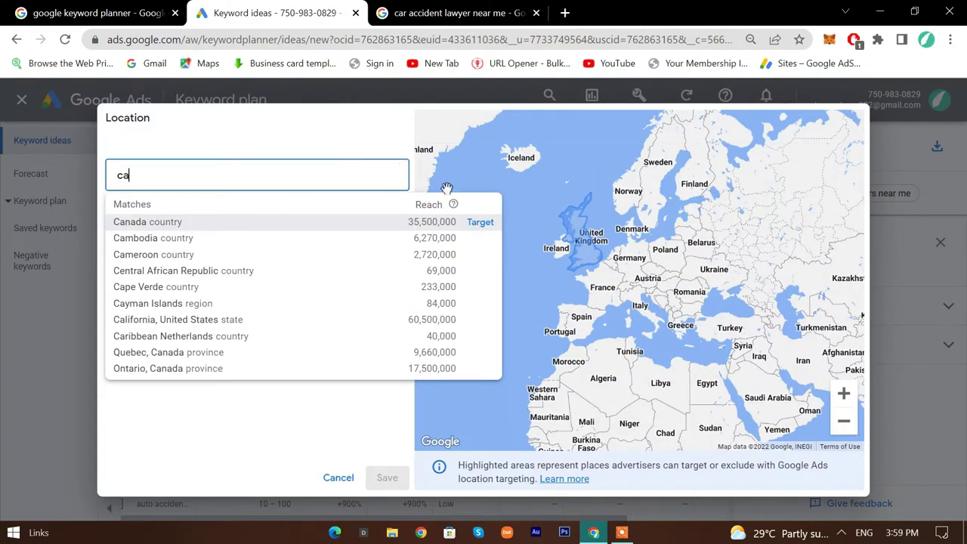
pyautogui.click(479, 222)
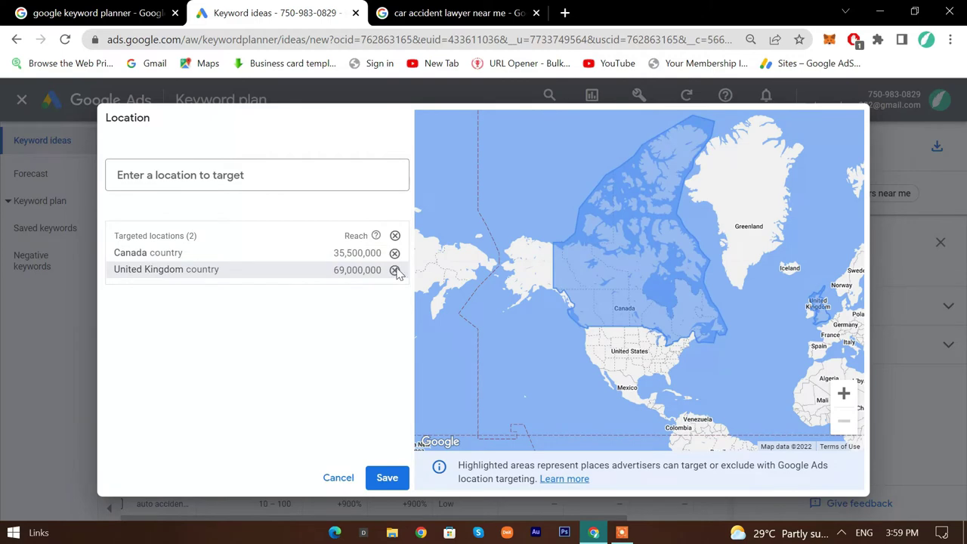
pyautogui.click(394, 270)
pyautogui.click(387, 479)
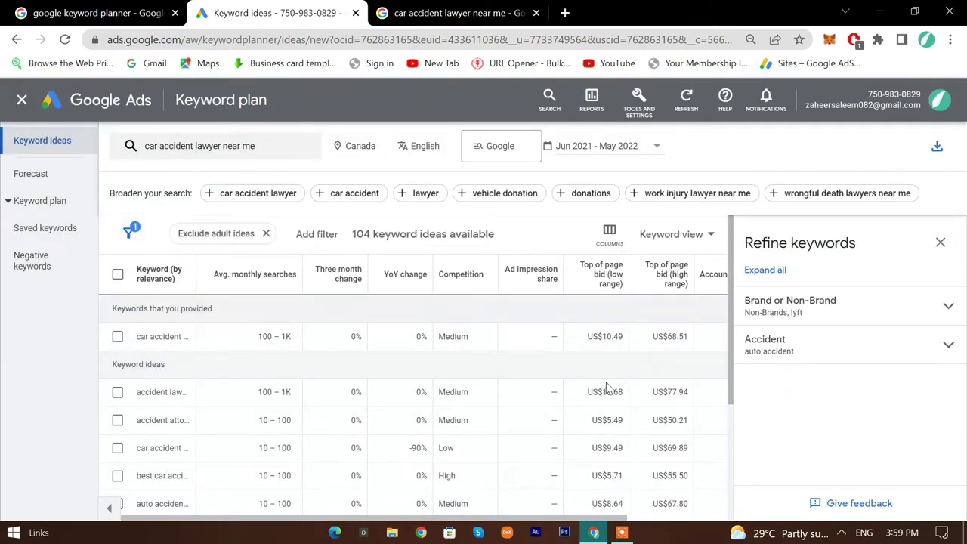
# Step: Examine the average monthly searches and the low and high top-of-page bids of the provided keyword for Canada
pyautogui.moveTo(261, 338); pyautogui.dragTo(314, 343)
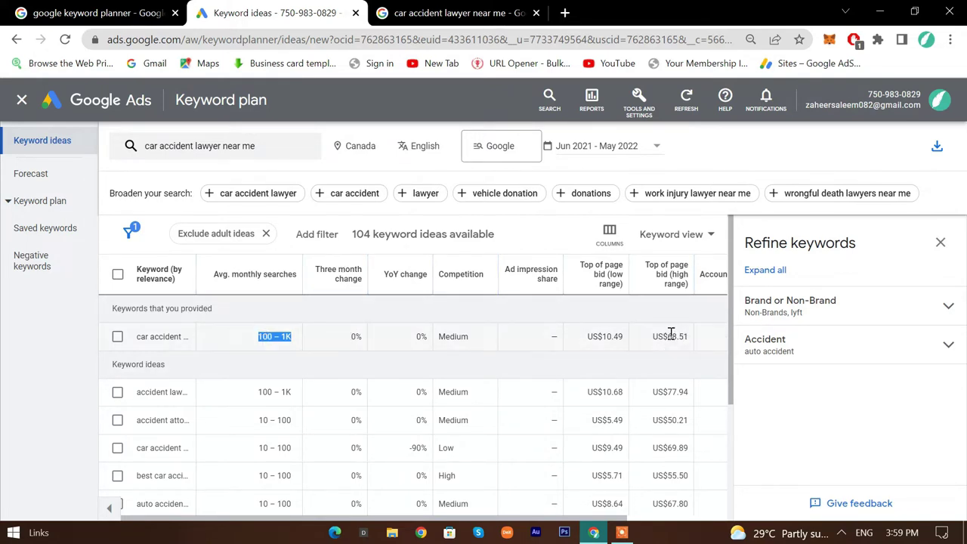
pyautogui.click(354, 336)
pyautogui.doubleClick(354, 337)
pyautogui.doubleClick(680, 338)
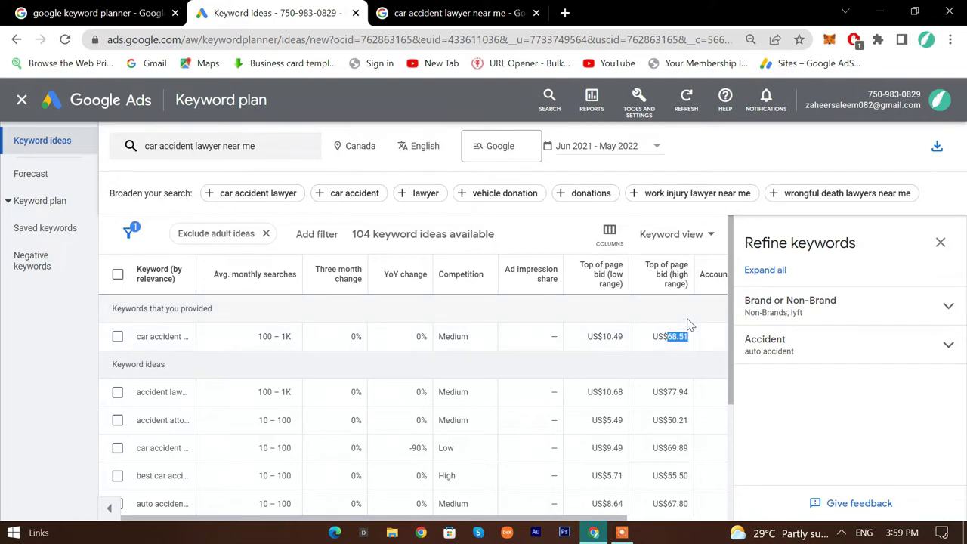
pyautogui.tripleClick(602, 338)
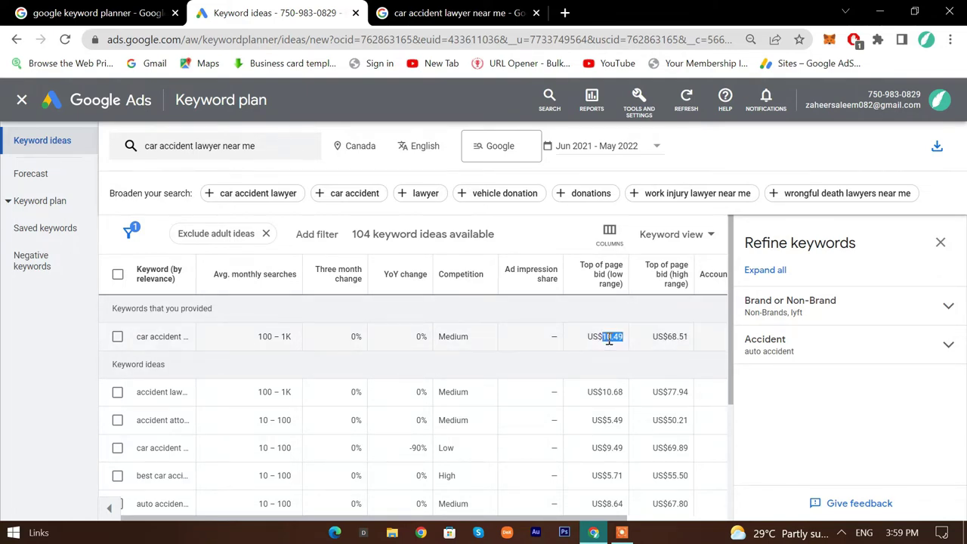
pyautogui.click(608, 339)
pyautogui.doubleClick(618, 339)
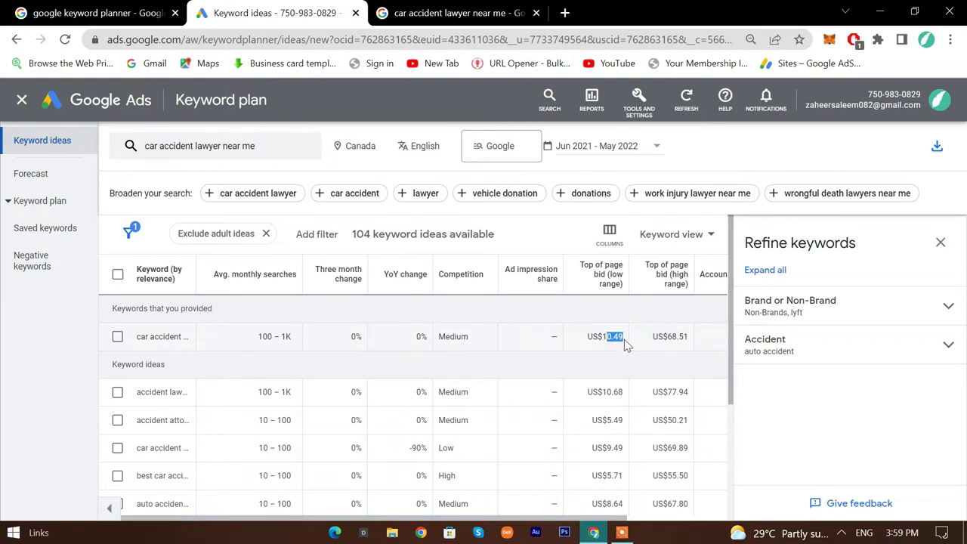
pyautogui.tripleClick(158, 338)
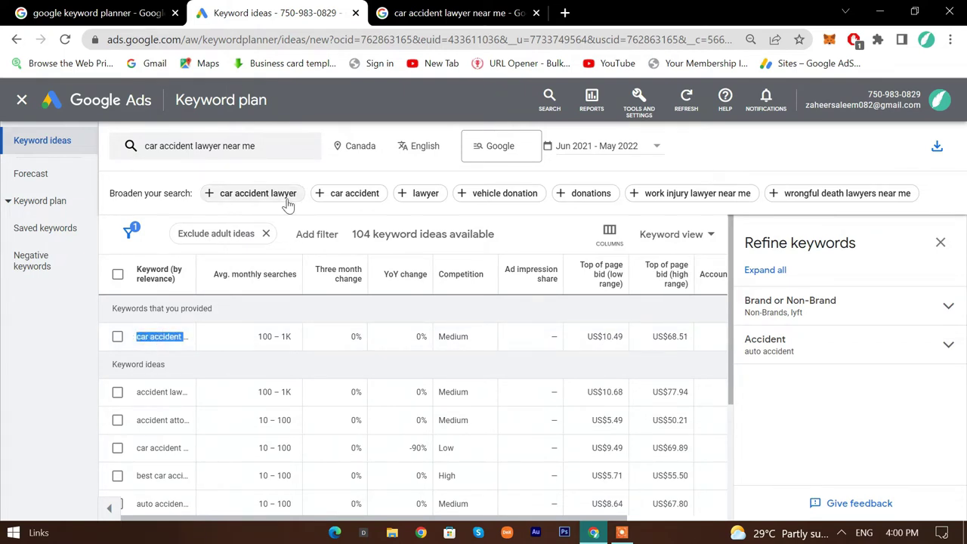
# Step: Replace Canada with the United States as the targeted location and save it
pyautogui.click(366, 147)
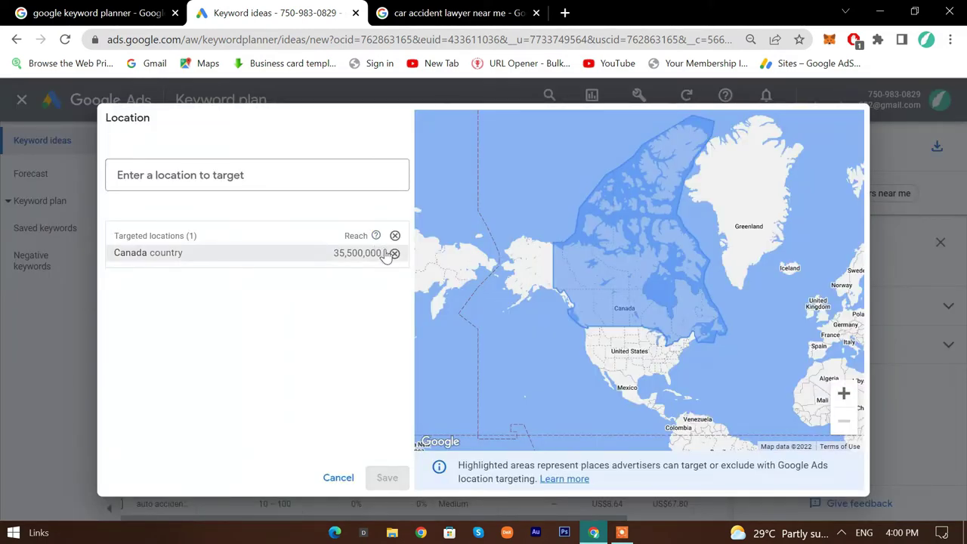
pyautogui.click(395, 254)
pyautogui.click(342, 176)
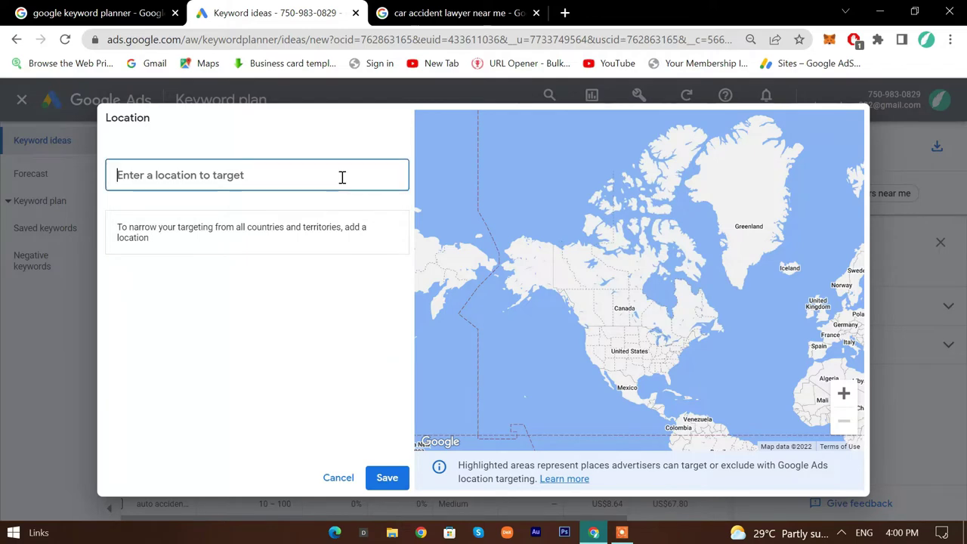
pyautogui.write('us')
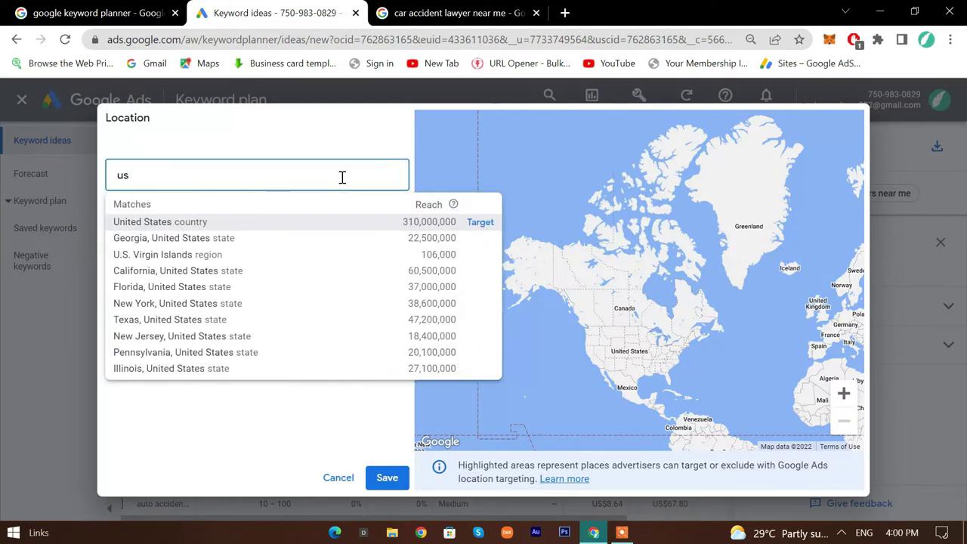
pyautogui.click(476, 222)
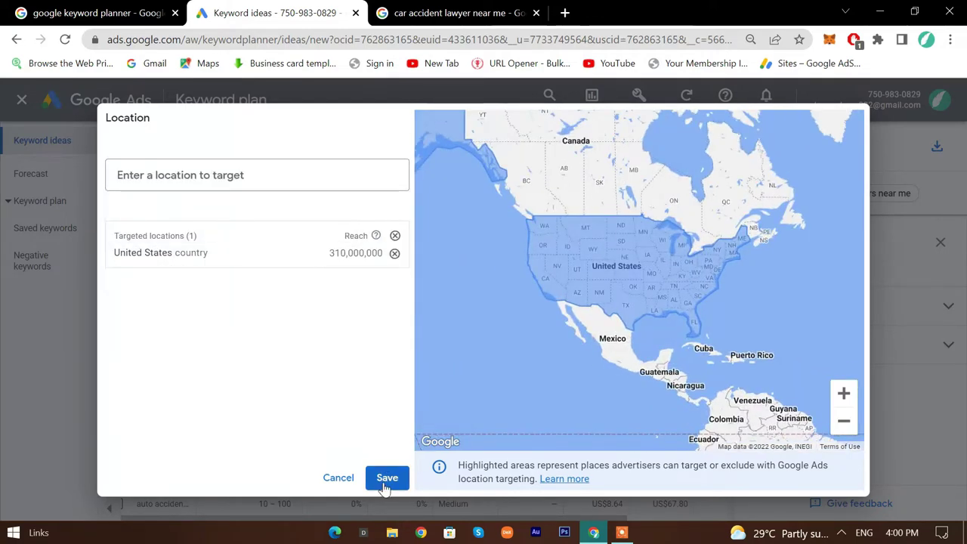
pyautogui.click(385, 478)
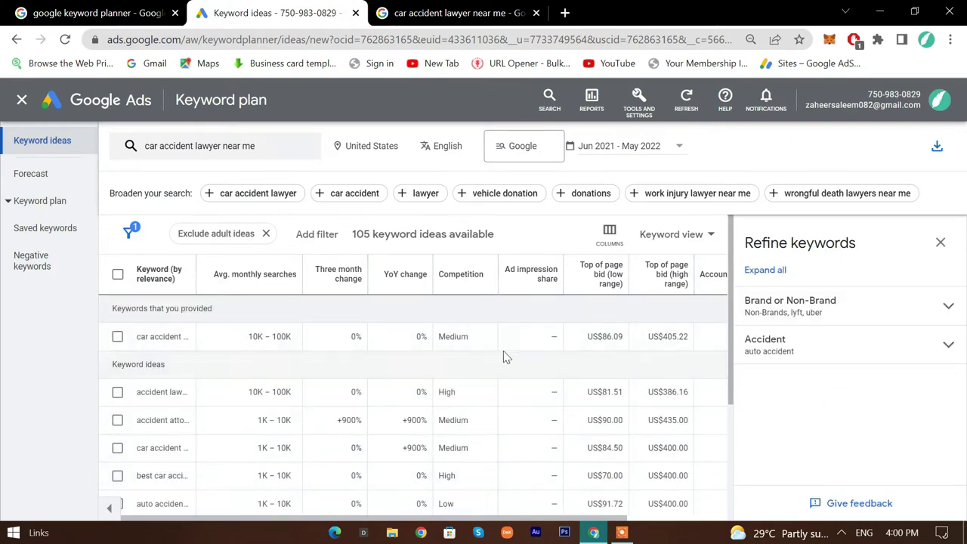
# Step: Examine the high-range top-of-page bid of the provided keyword for the United States
pyautogui.tripleClick(671, 333)
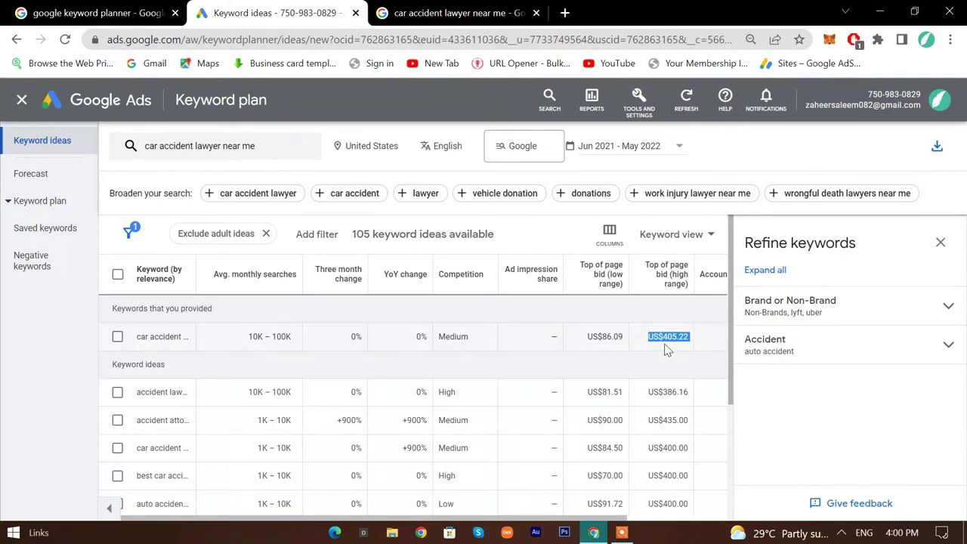
pyautogui.tripleClick(139, 340)
pyautogui.hotkey('ctrl', 'c')
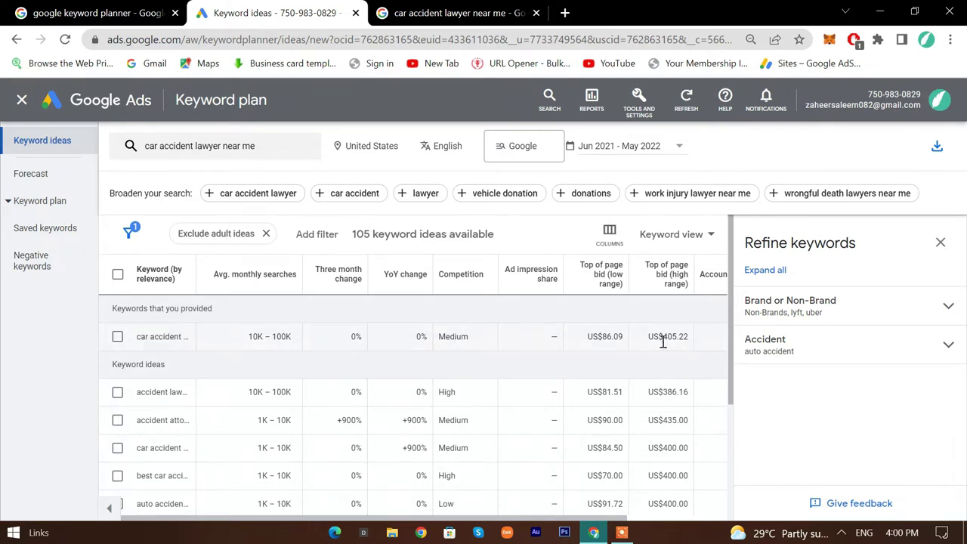
pyautogui.doubleClick(664, 337)
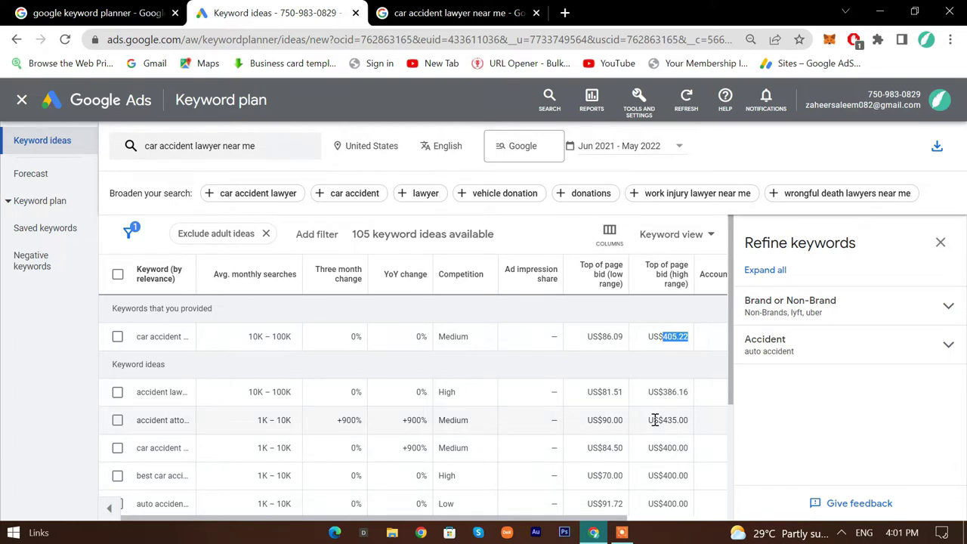
# Step: Copy the provided keyword "car accident lawyer near me", search Google for it, and look through the results
pyautogui.doubleClick(162, 338)
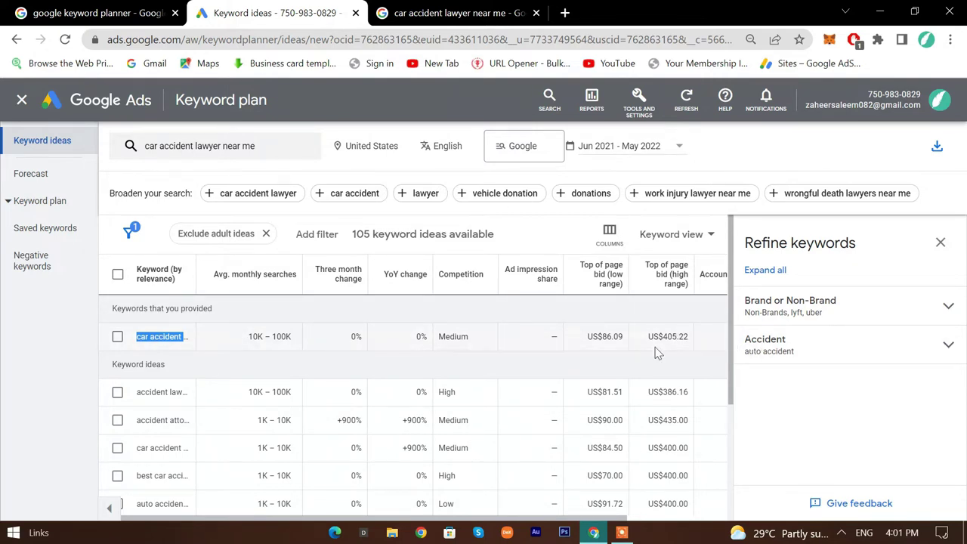
pyautogui.rightClick(164, 334)
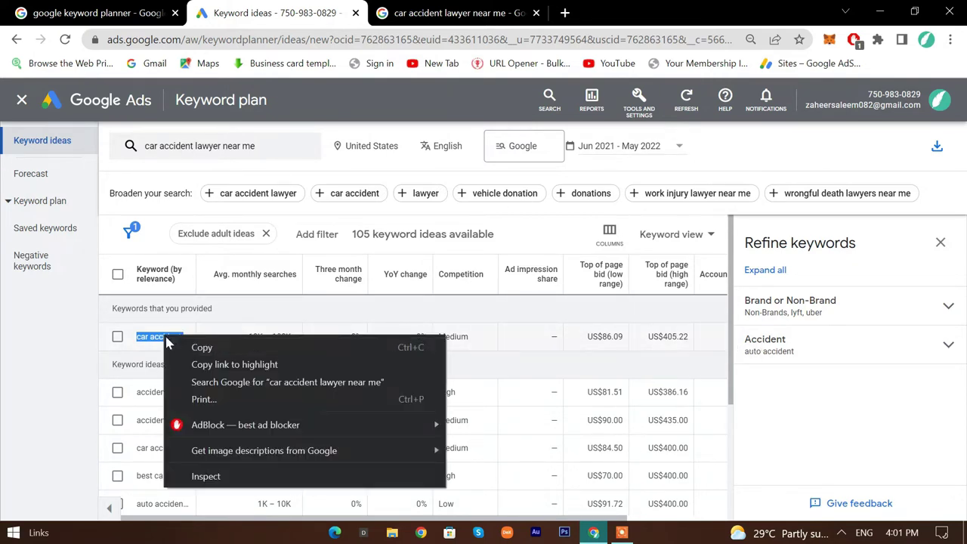
pyautogui.click(225, 358)
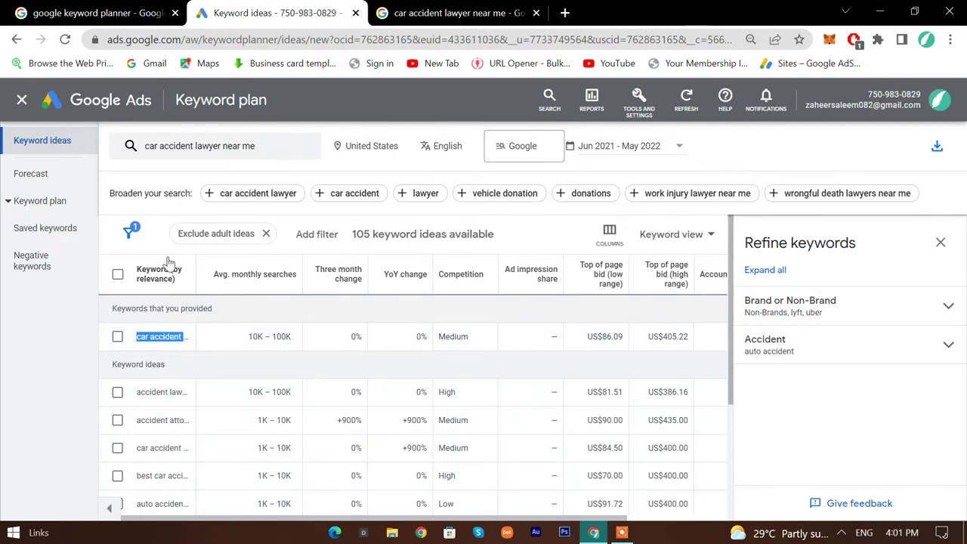
pyautogui.click(461, 13)
pyautogui.rightClick(466, 32)
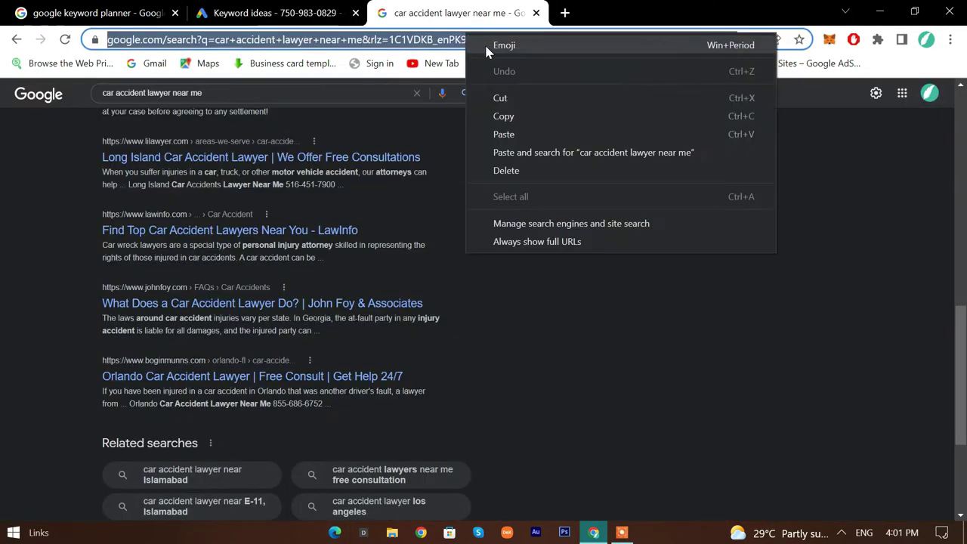
pyautogui.click(556, 136)
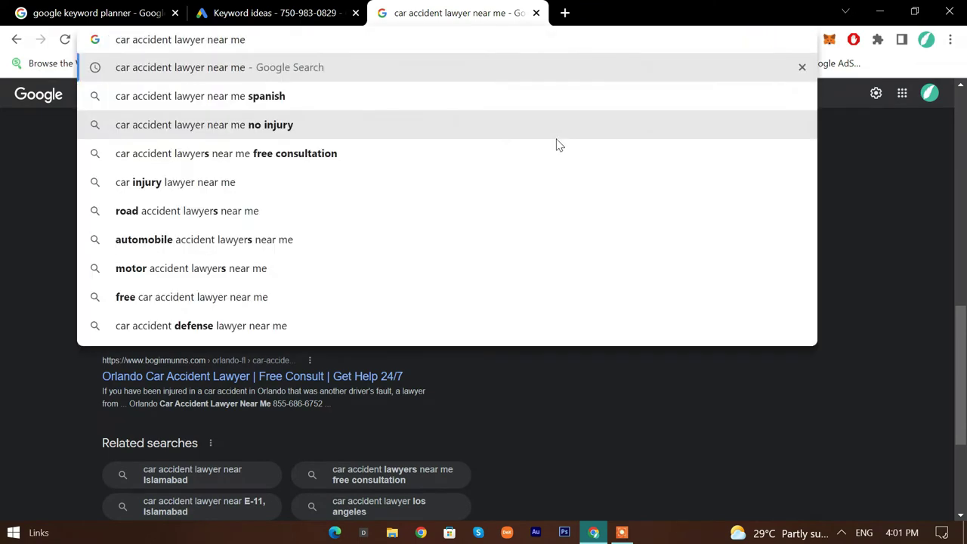
pyautogui.press('Return')
pyautogui.scroll(-3, 529, 189)
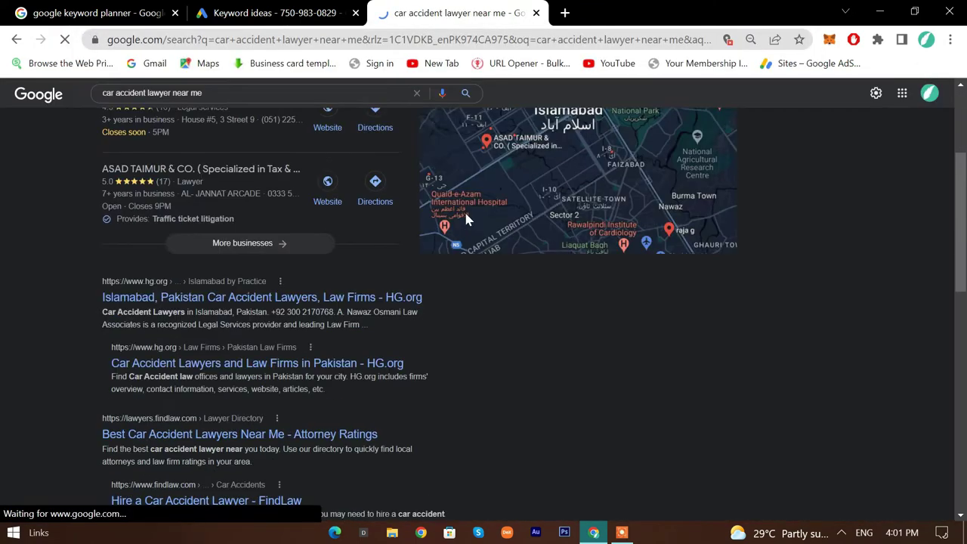
pyautogui.scroll(-4, 325, 302)
pyautogui.scroll(-4, 304, 338)
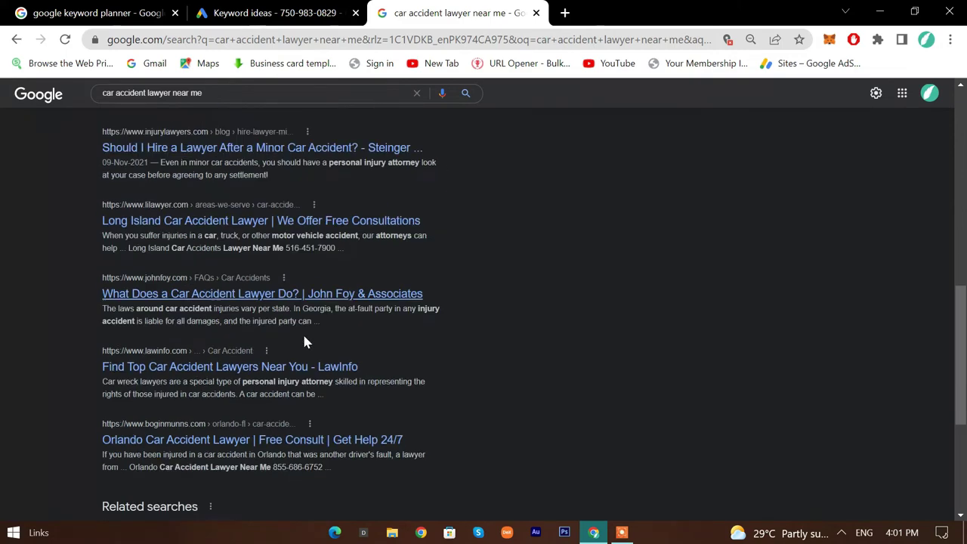
# Step: Search Google for "earth vpn" in a new browser tab
pyautogui.click(564, 13)
pyautogui.write('google')
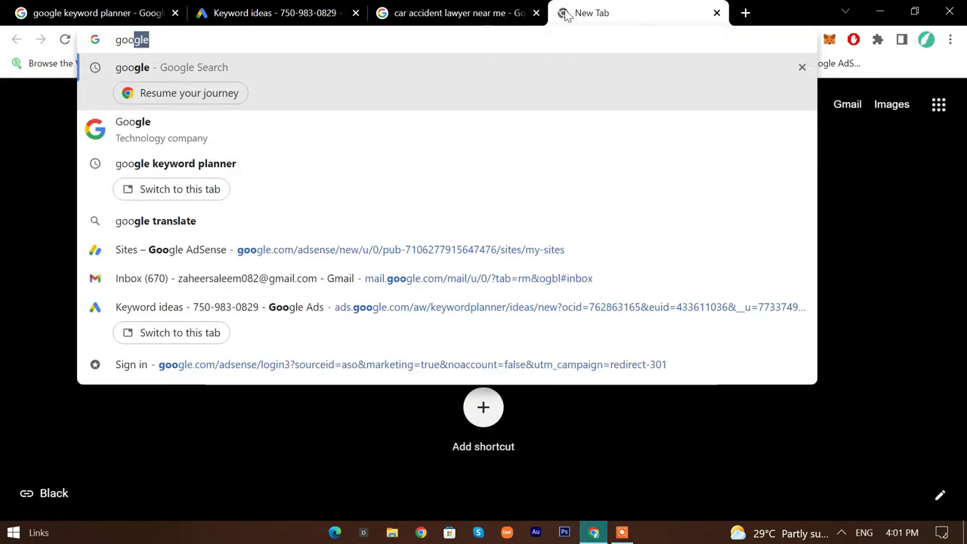
pyautogui.click(861, 140)
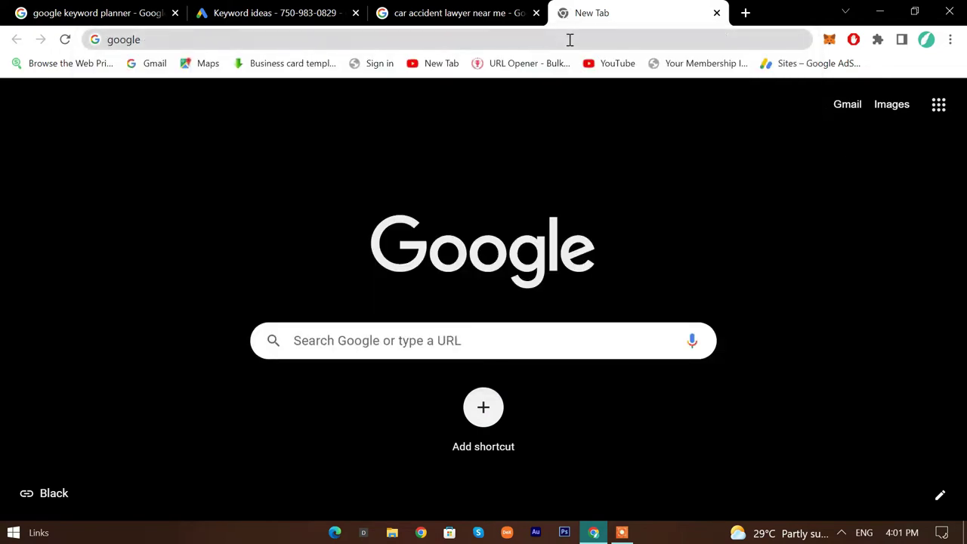
pyautogui.click(569, 42)
pyautogui.write('earth c')
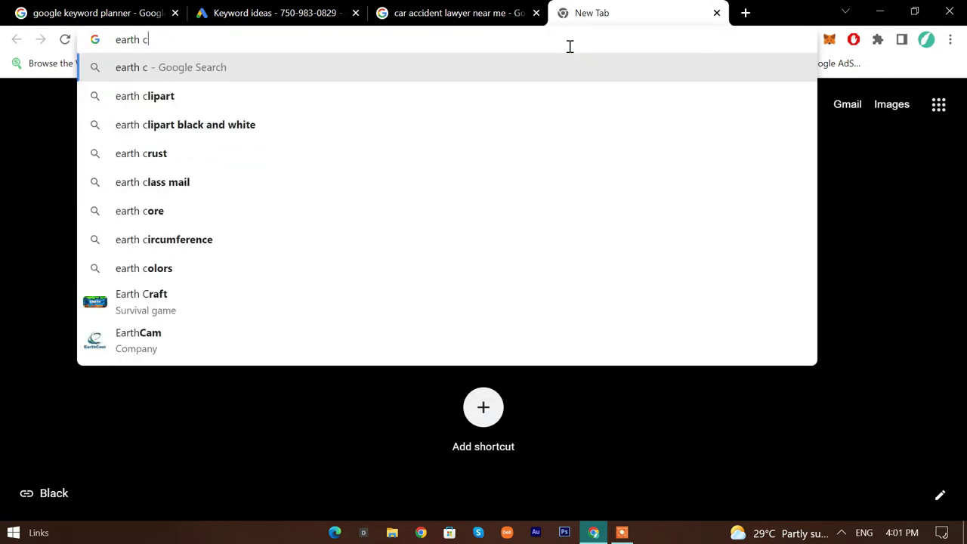
pyautogui.press('BackSpace')
pyautogui.write('vpn')
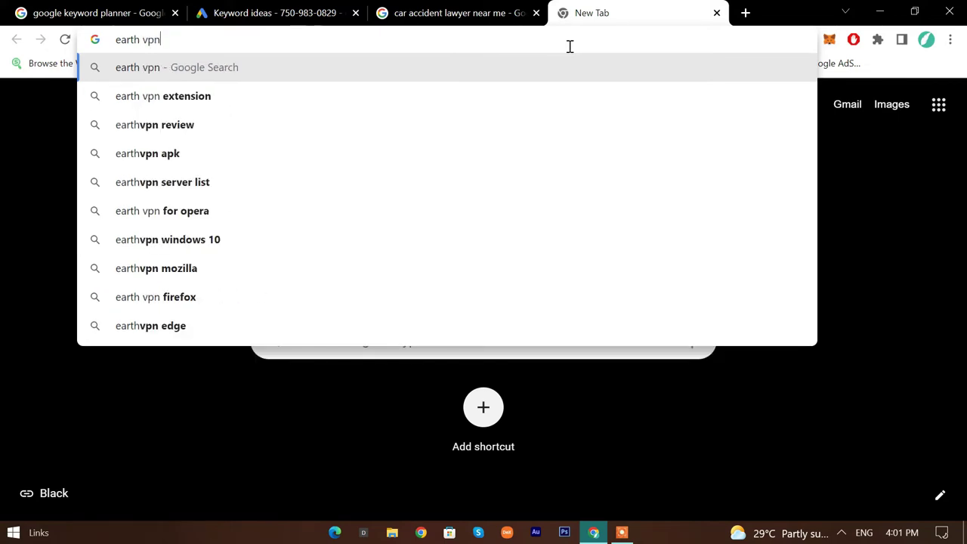
pyautogui.press('Return')
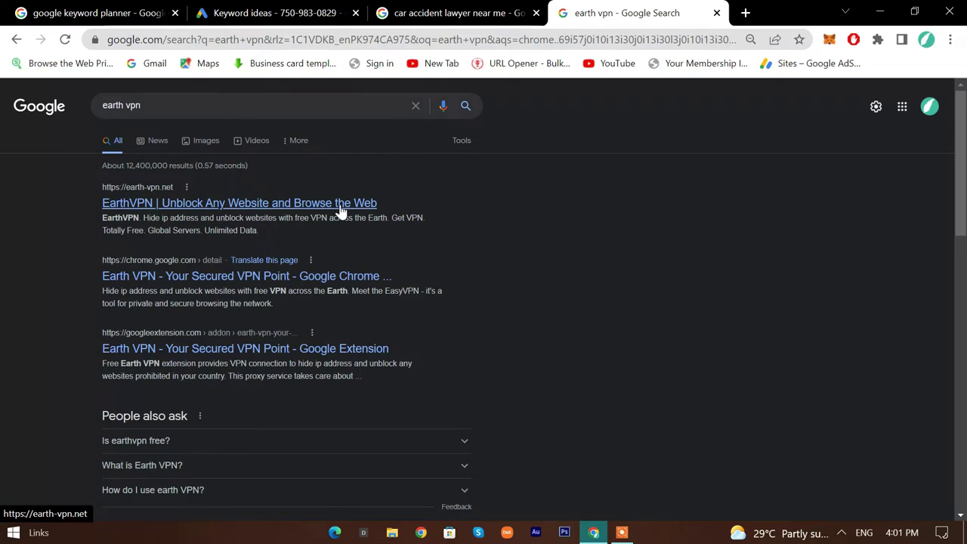
# Step: Open the Earth VPN page in the Chrome Web Store and add the extension to Chrome
pyautogui.click(344, 276)
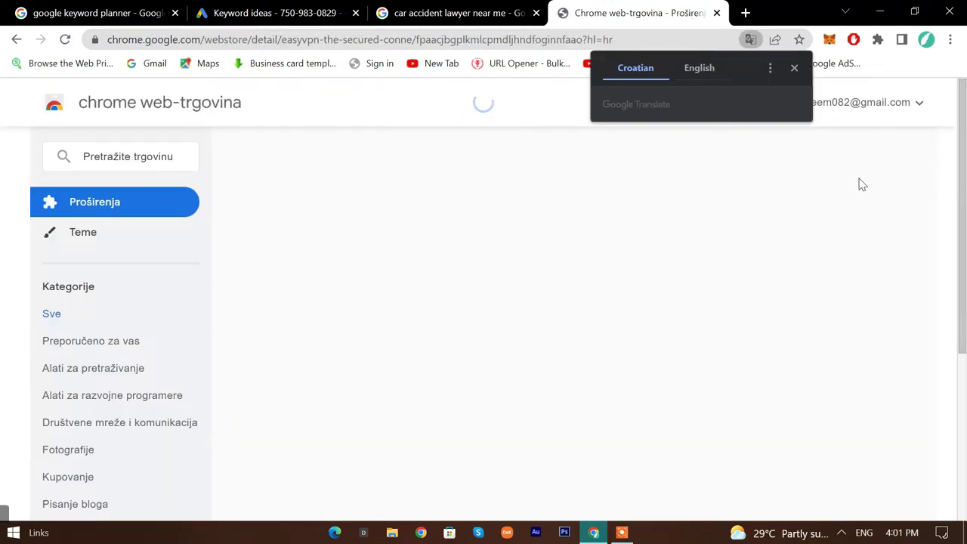
pyautogui.click(712, 71)
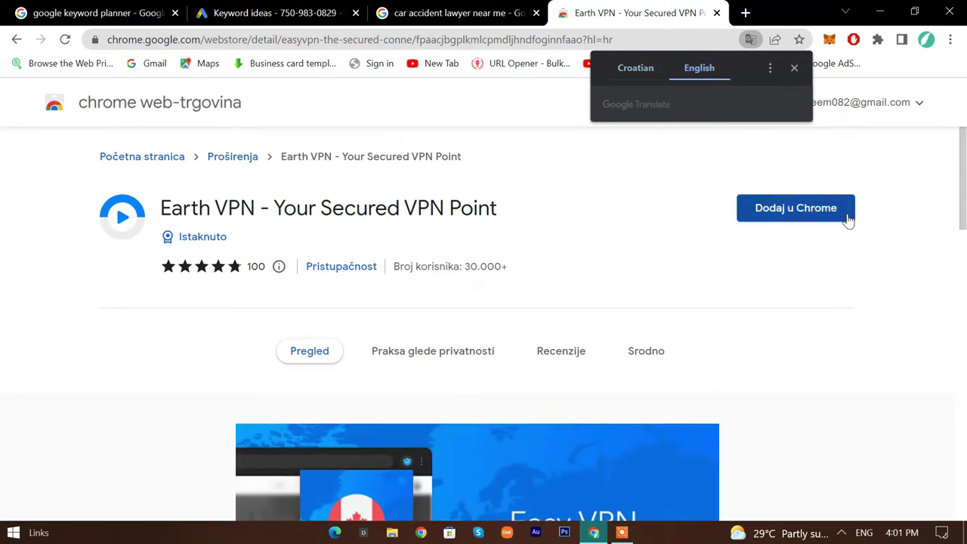
pyautogui.click(823, 211)
pyautogui.scroll(-3, 801, 249)
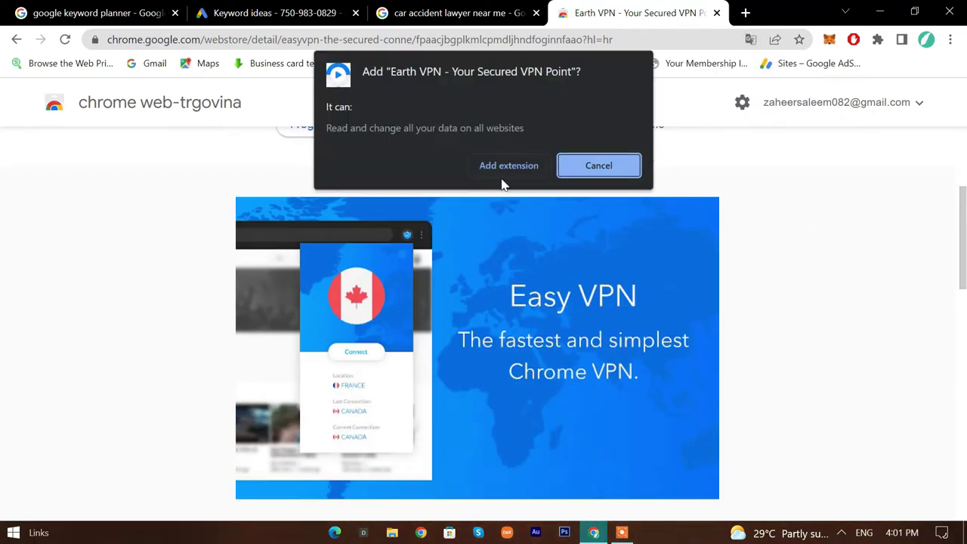
pyautogui.click(509, 167)
pyautogui.scroll(3, 544, 257)
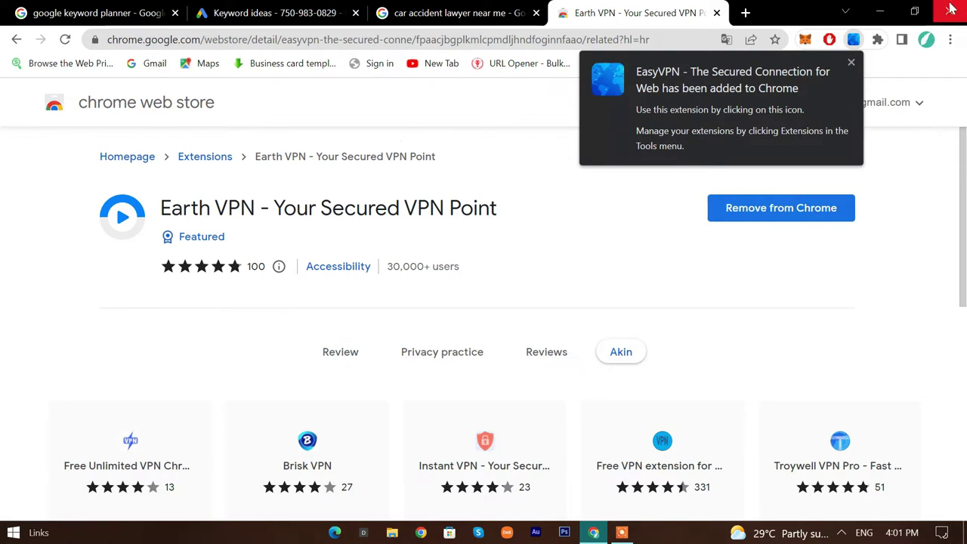
# Step: Choose Canada as the location in the newly added VPN extension and connect to it
pyautogui.click(853, 39)
pyautogui.click(794, 219)
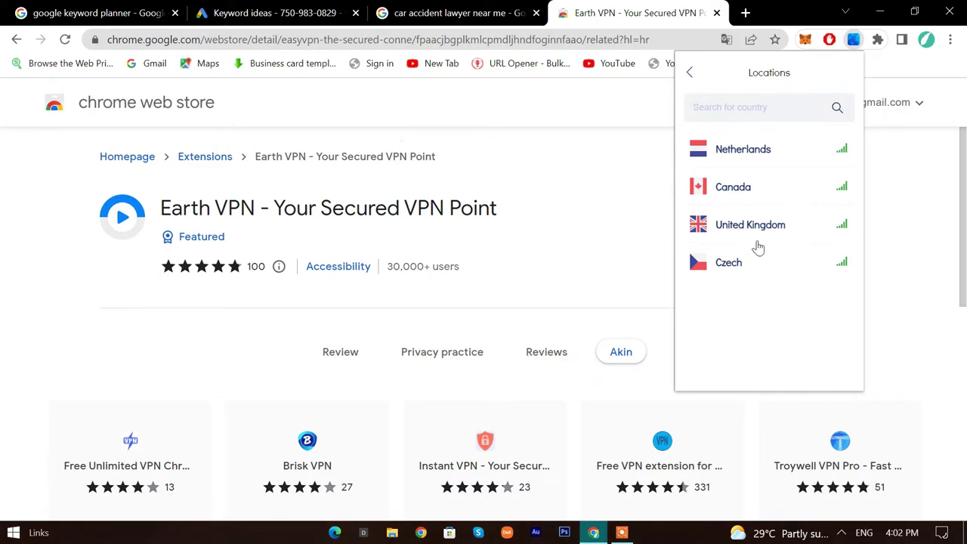
pyautogui.click(794, 196)
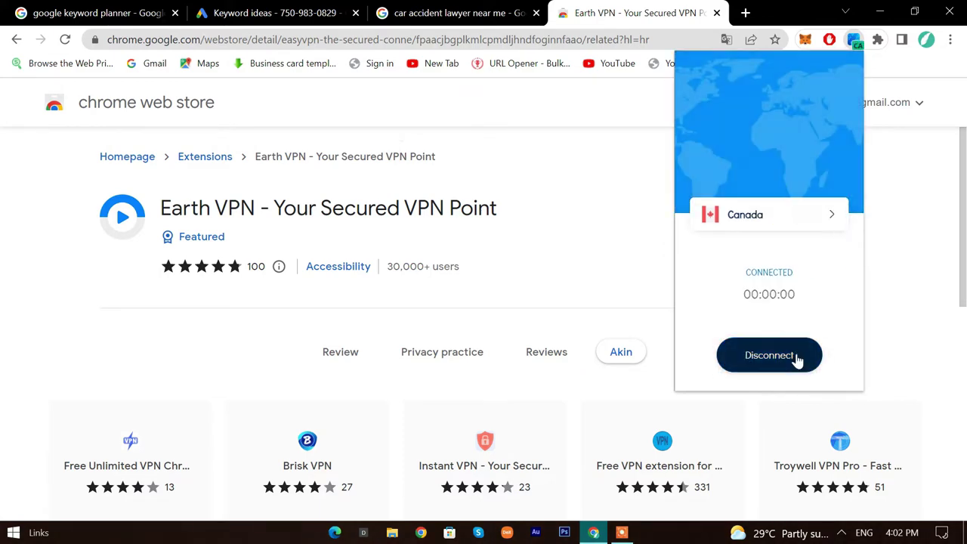
# Step: Review the provided keyword's United States figures in Keyword Planner and return to its Google search results
pyautogui.click(454, 12)
pyautogui.click(272, 12)
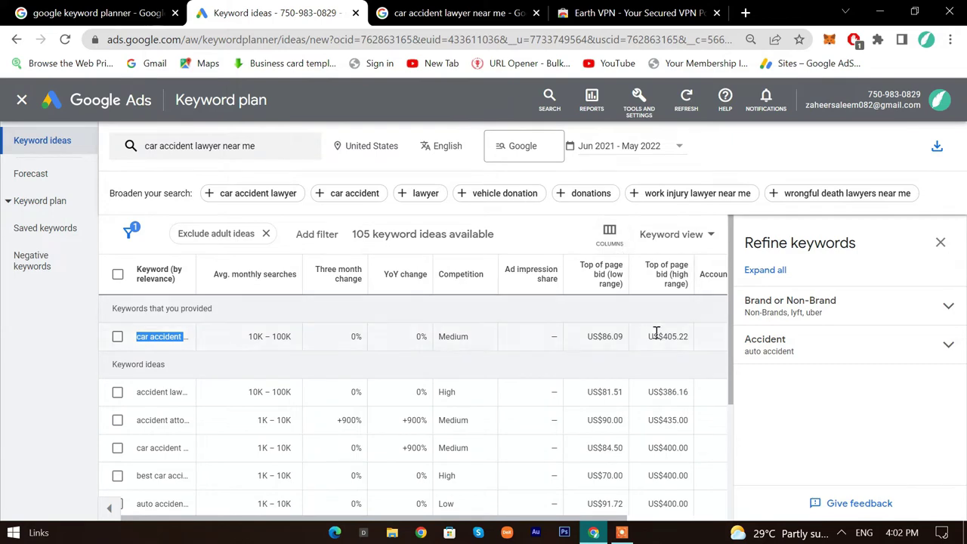
pyautogui.click(639, 13)
pyautogui.click(461, 13)
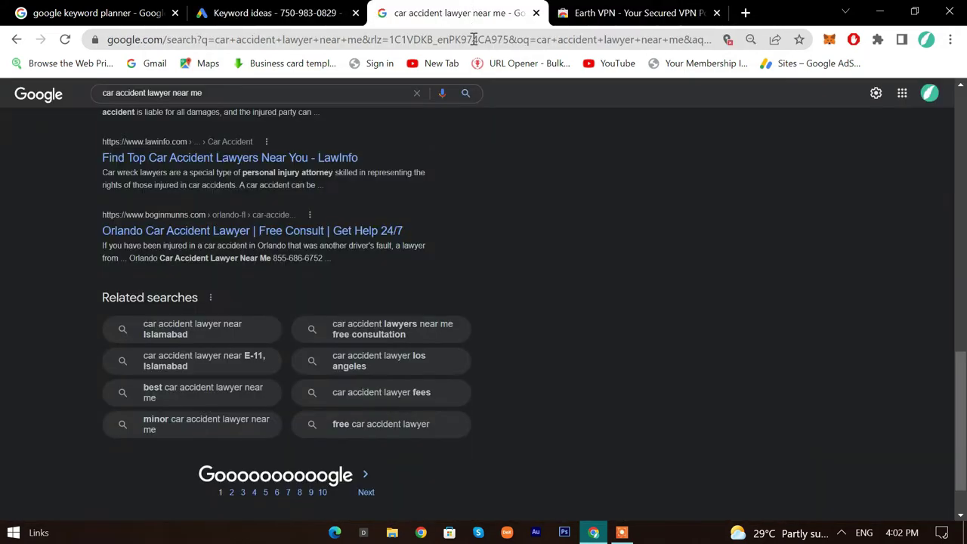
# Step: Return to the Earth VPN store page and pin the Earth VPN extension in Chrome
pyautogui.click(639, 13)
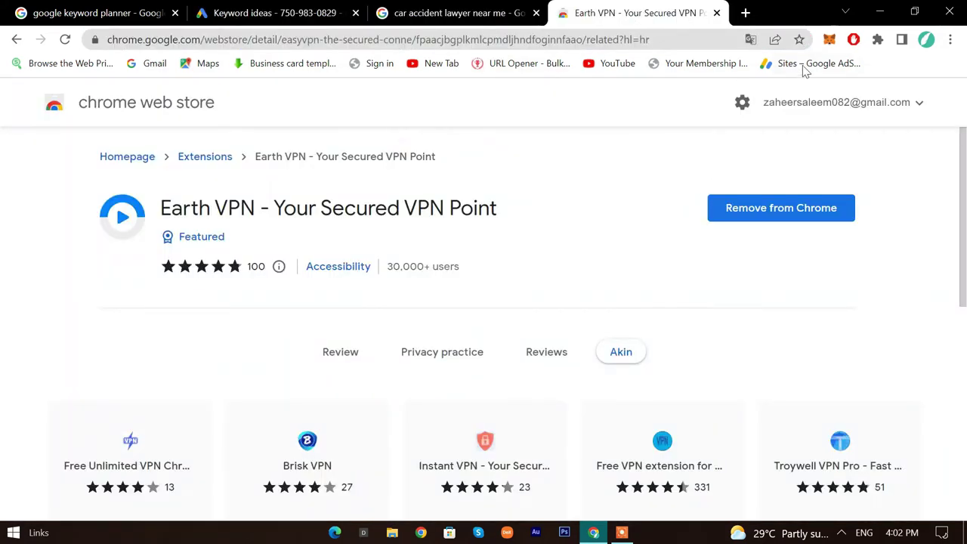
pyautogui.click(878, 40)
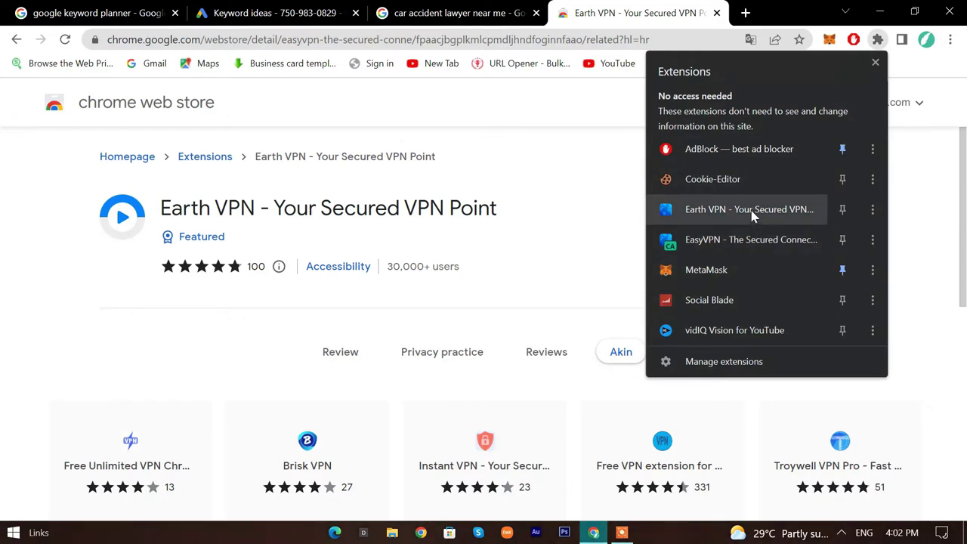
pyautogui.click(764, 211)
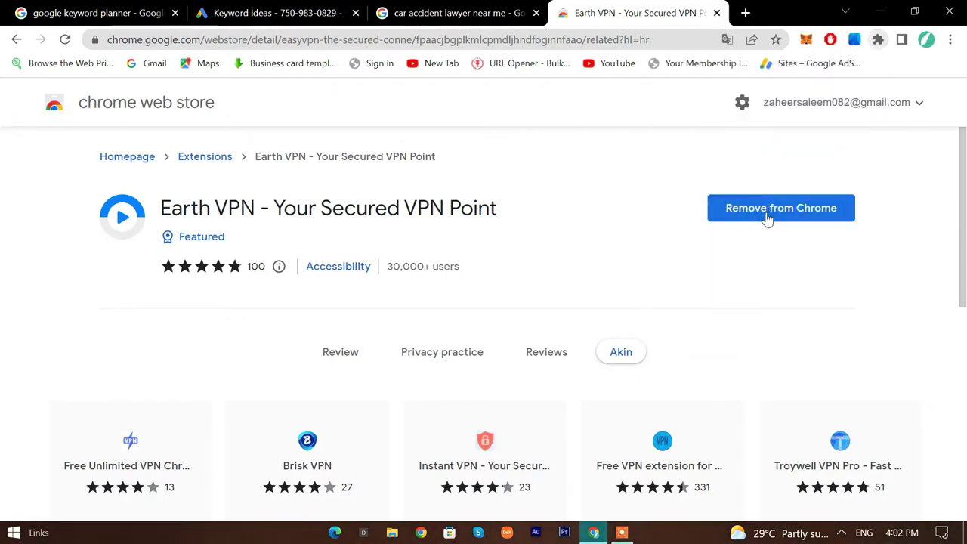
pyautogui.click(878, 41)
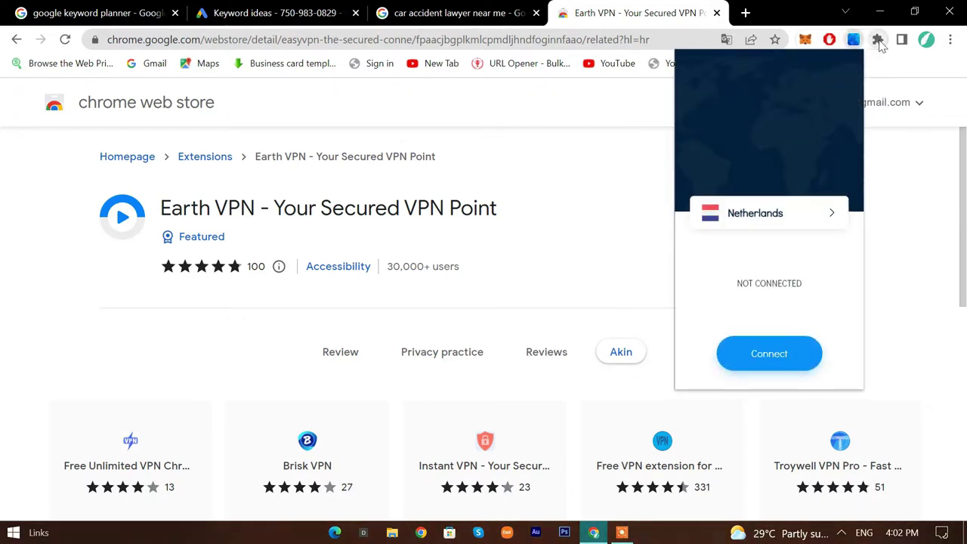
pyautogui.click(878, 41)
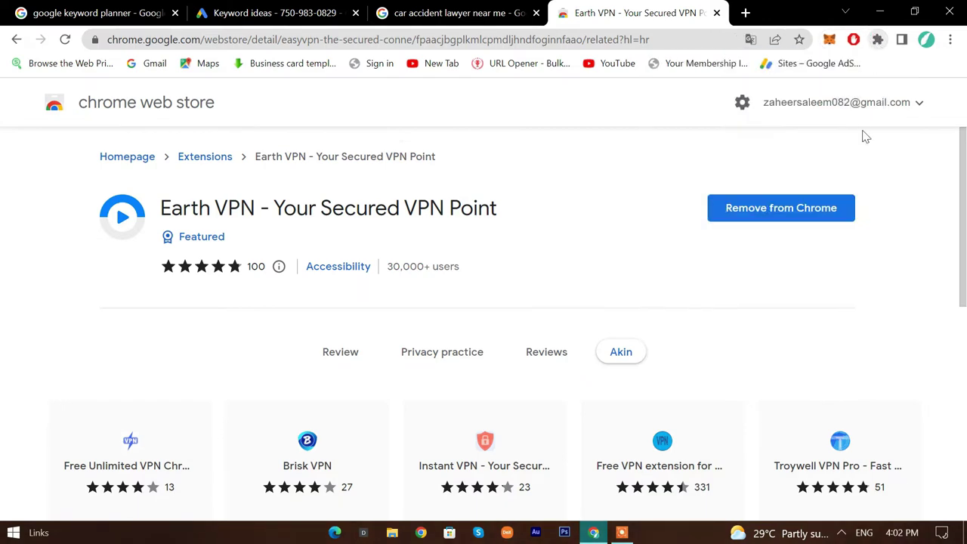
pyautogui.click(877, 40)
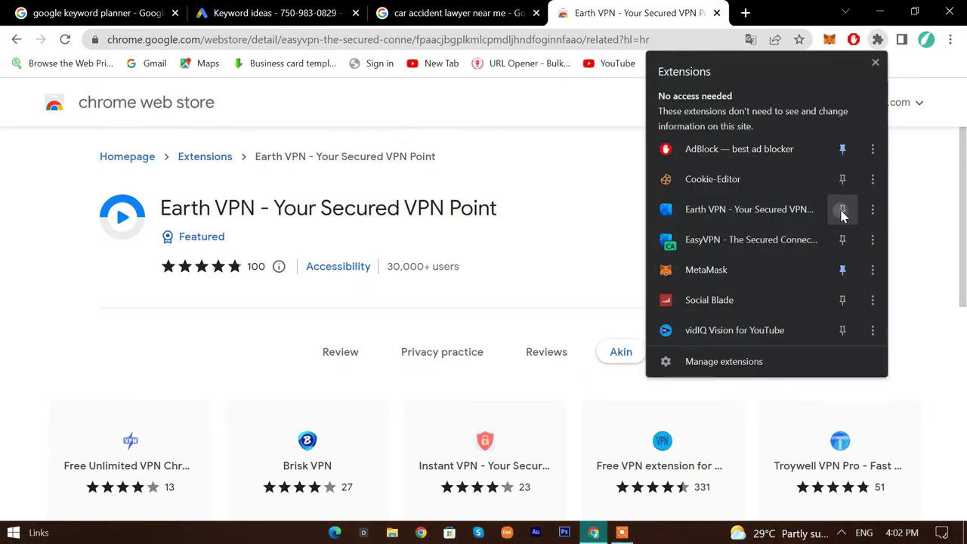
pyautogui.click(843, 209)
# Step: Check the locations Earth VPN offers and the connection status of the EasyVPN extension
pyautogui.click(854, 41)
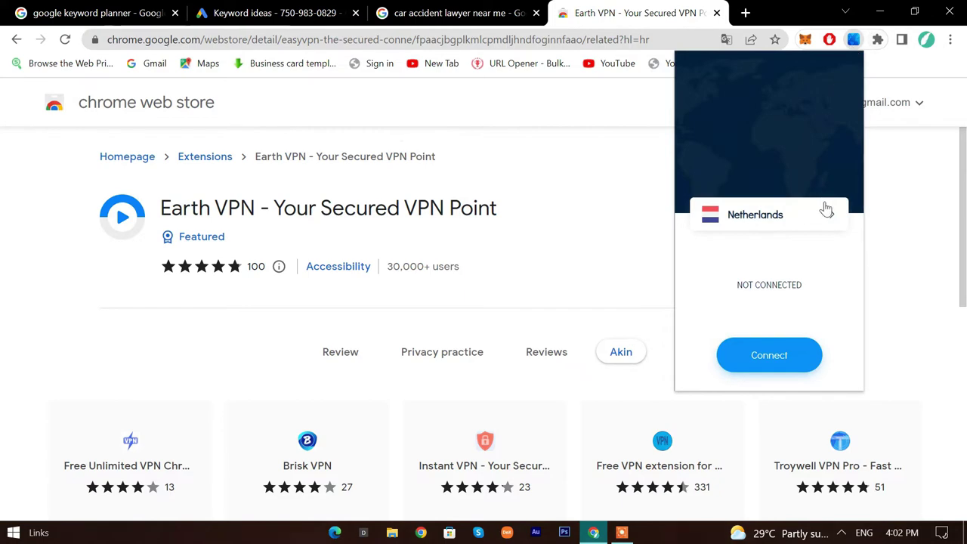
pyautogui.click(826, 210)
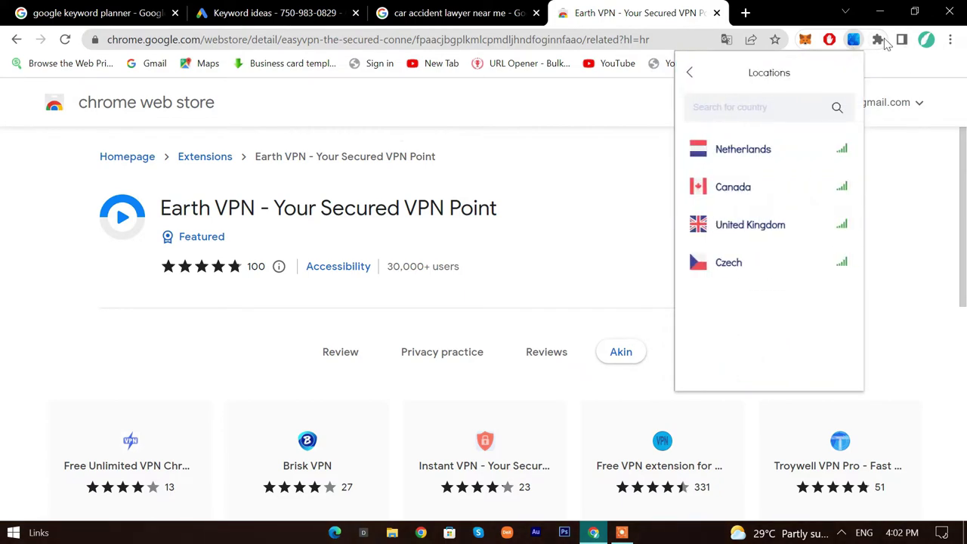
pyautogui.click(880, 41)
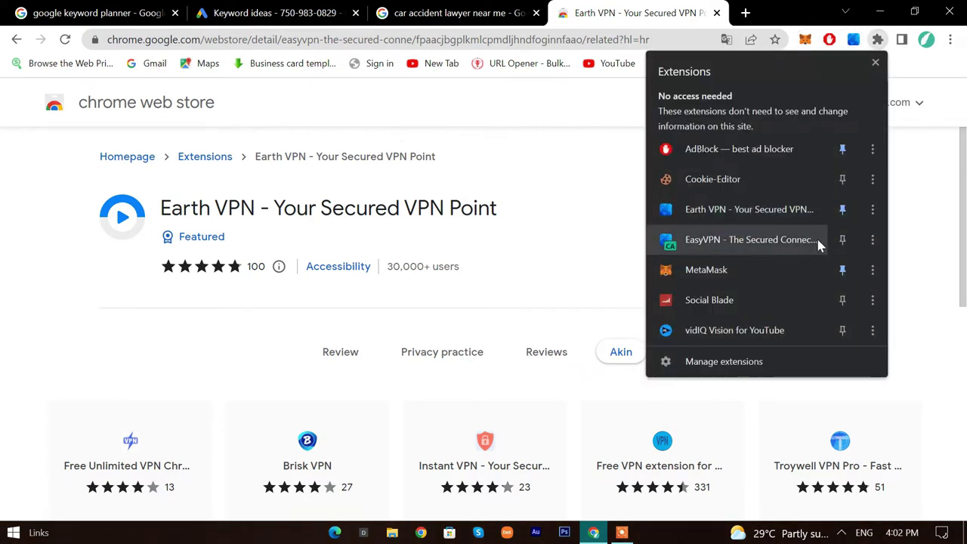
pyautogui.click(820, 242)
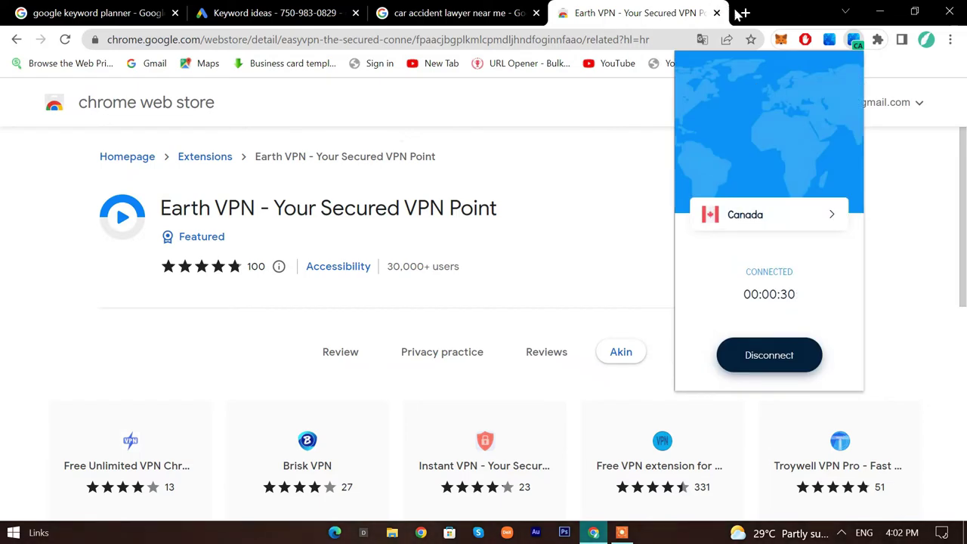
# Step: Search Google for the copied keyword "car accident lawyer near me" in a new browser tab
pyautogui.click(740, 13)
pyautogui.rightClick(558, 39)
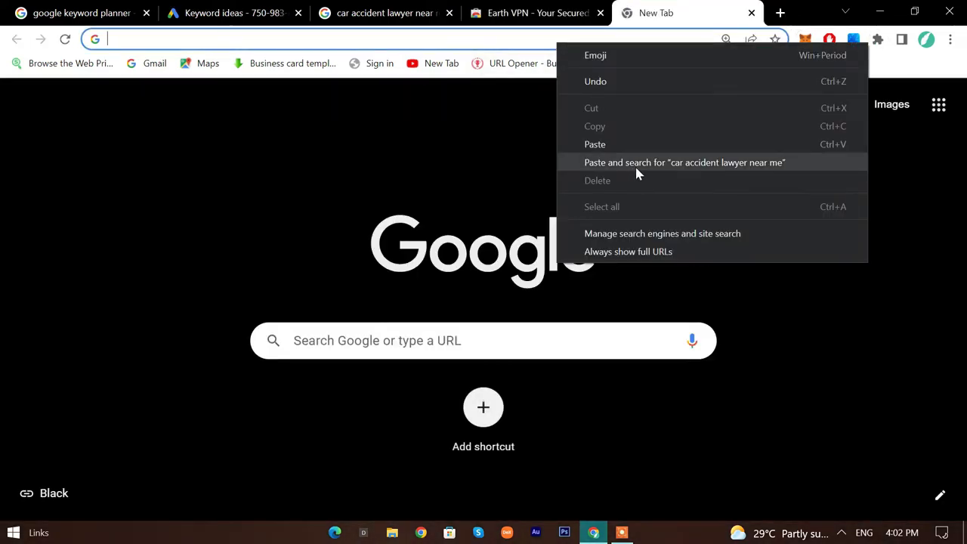
pyautogui.click(637, 168)
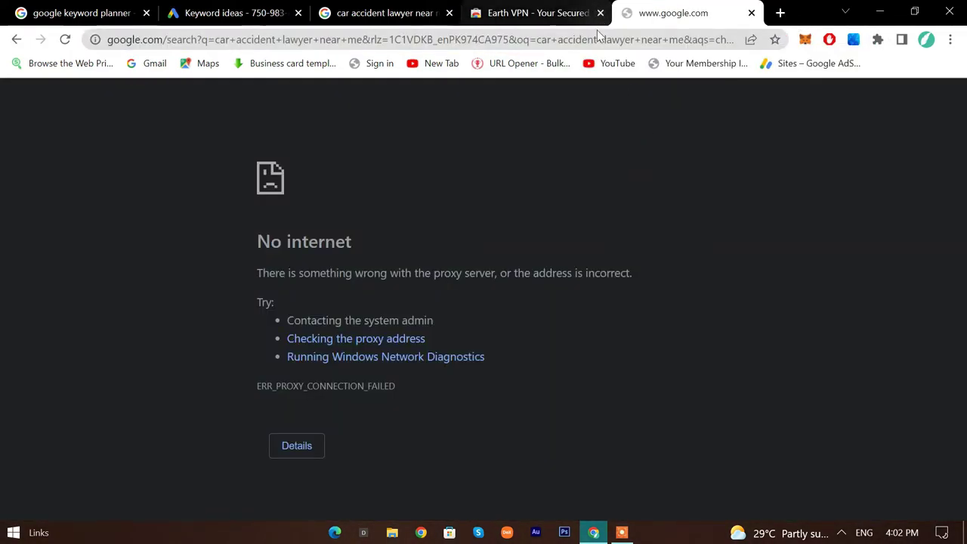
pyautogui.rightClick(599, 34)
pyautogui.click(636, 149)
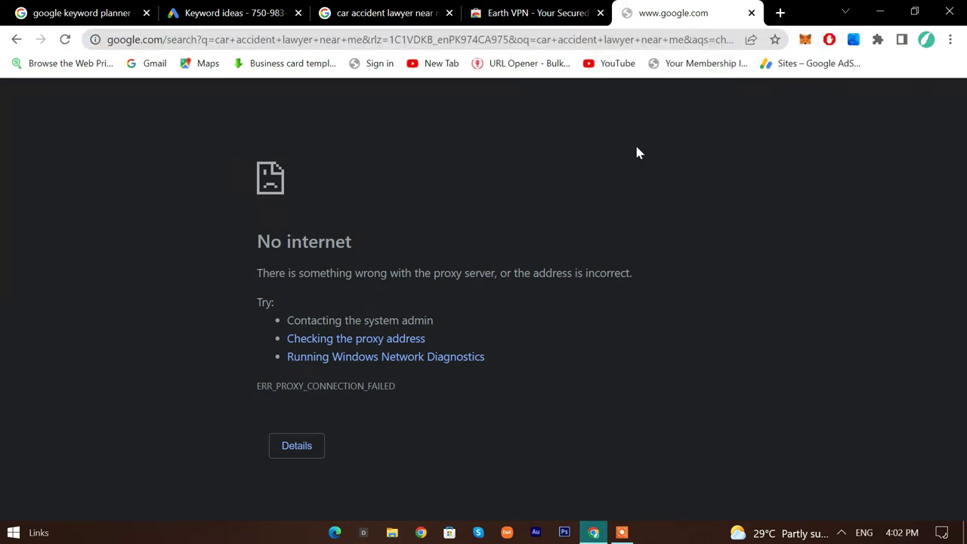
# Step: Connect Earth VPN to Canada and repeat the Google search for "car accident lawyer near me"
pyautogui.click(855, 40)
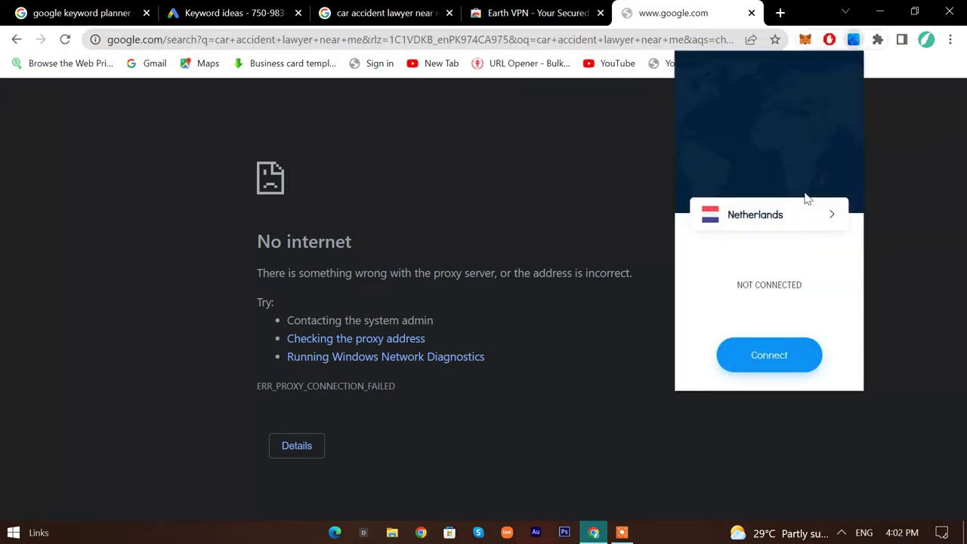
pyautogui.click(803, 208)
pyautogui.click(796, 196)
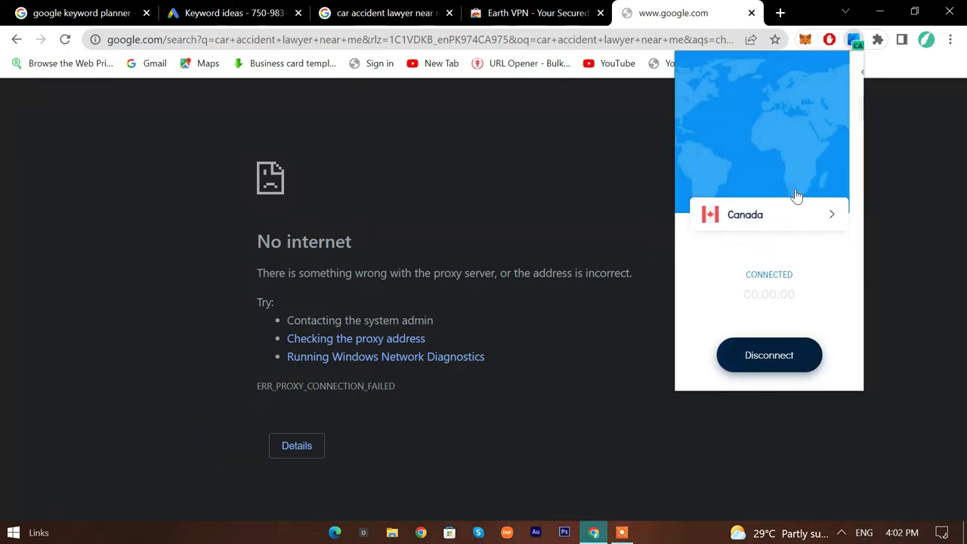
pyautogui.rightClick(601, 47)
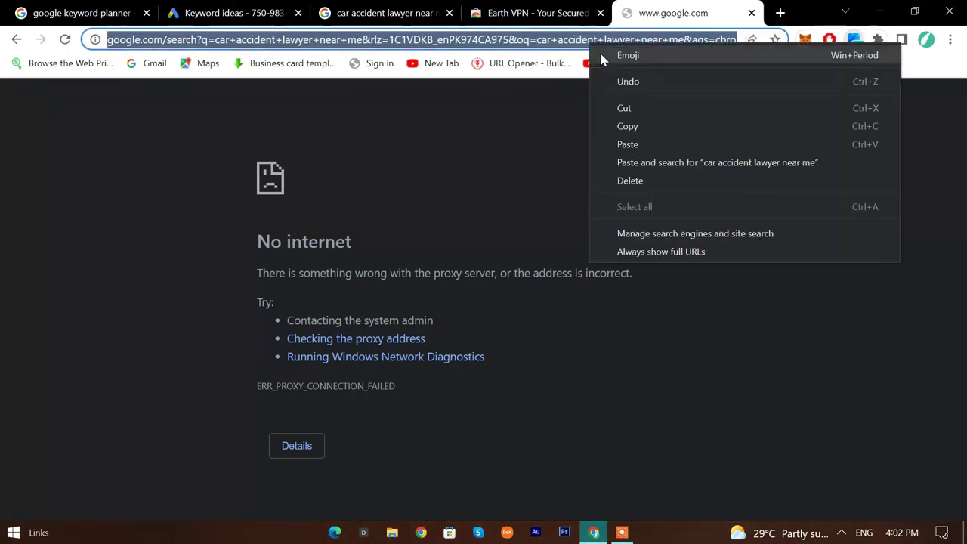
pyautogui.click(653, 158)
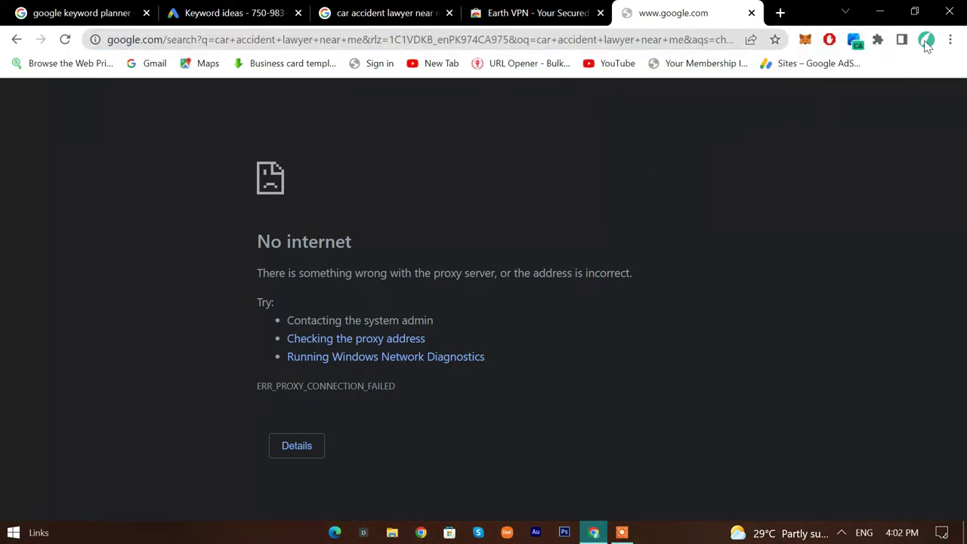
# Step: Remove the EasyVPN extension from Chrome and load the Google search address again
pyautogui.click(878, 40)
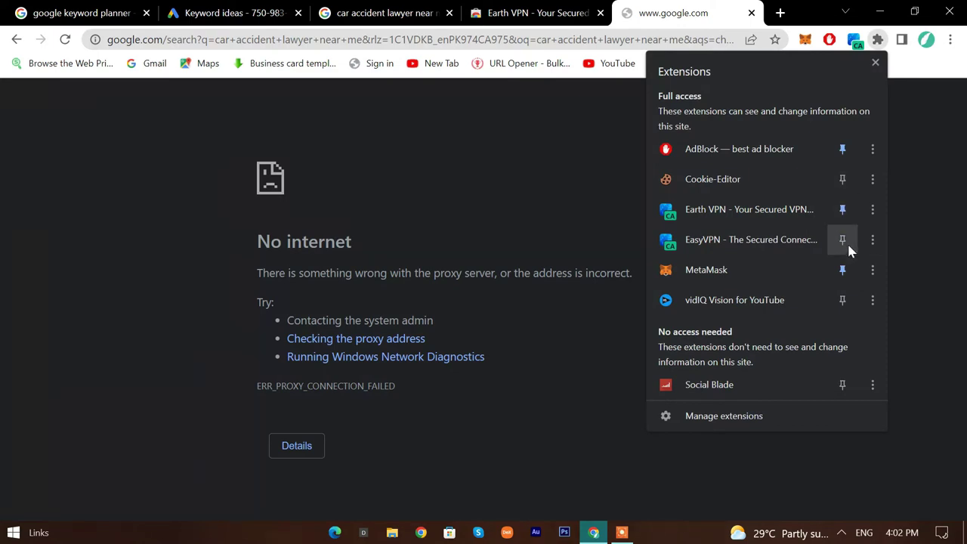
pyautogui.click(872, 242)
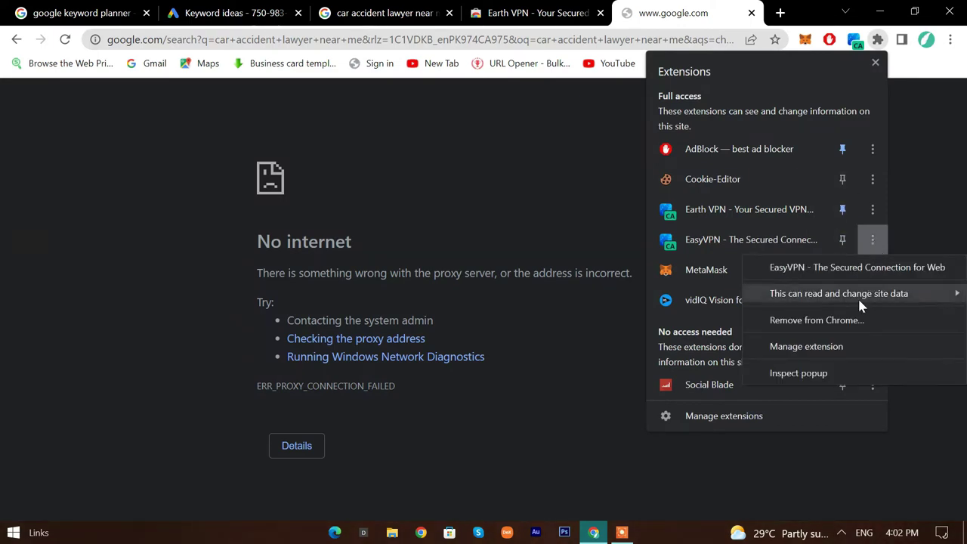
pyautogui.click(816, 320)
pyautogui.click(758, 161)
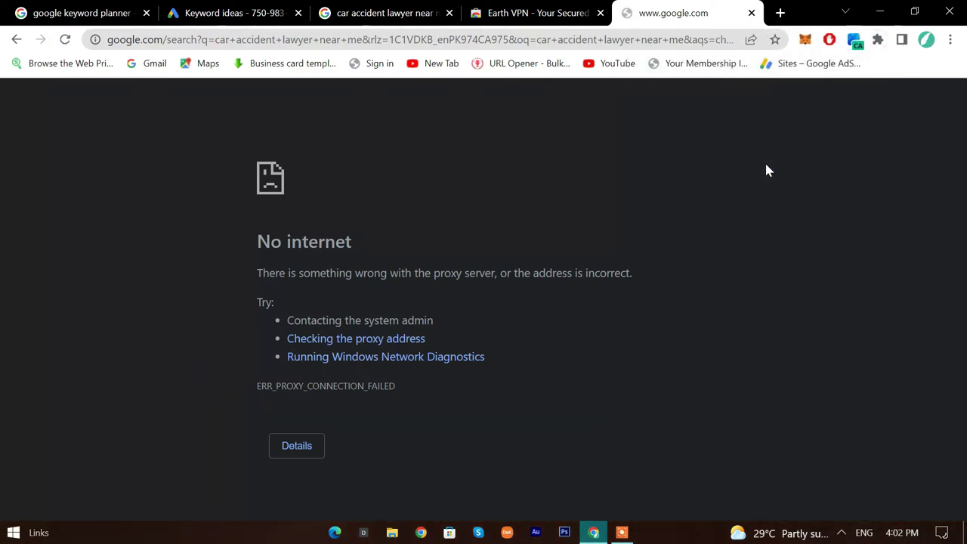
pyautogui.click(685, 44)
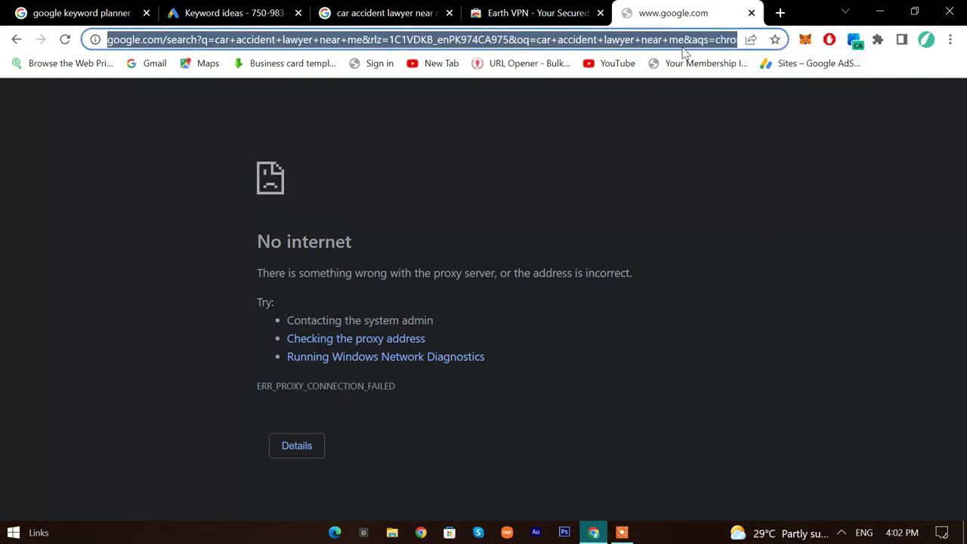
pyautogui.press('Return')
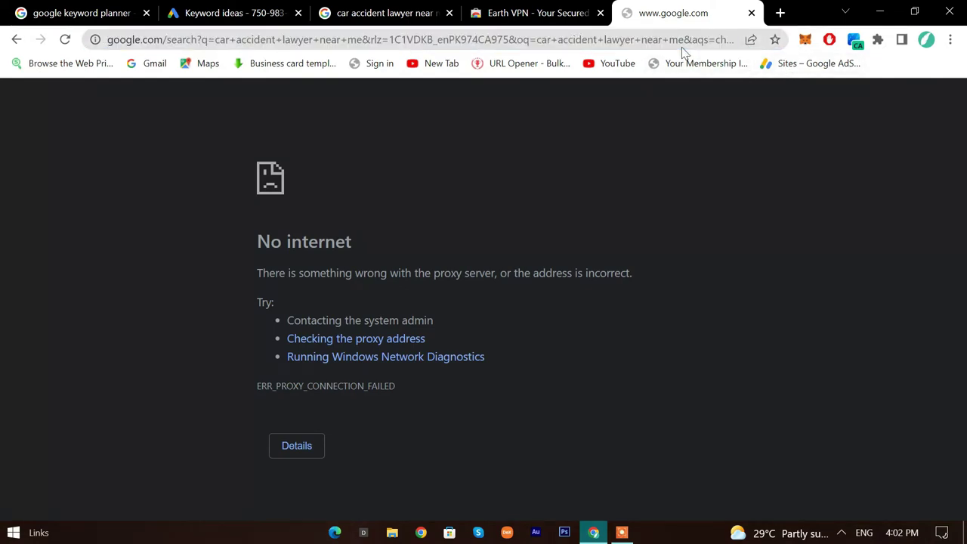
# Step: Change the Earth VPN location to Czech
pyautogui.click(858, 41)
pyautogui.click(830, 219)
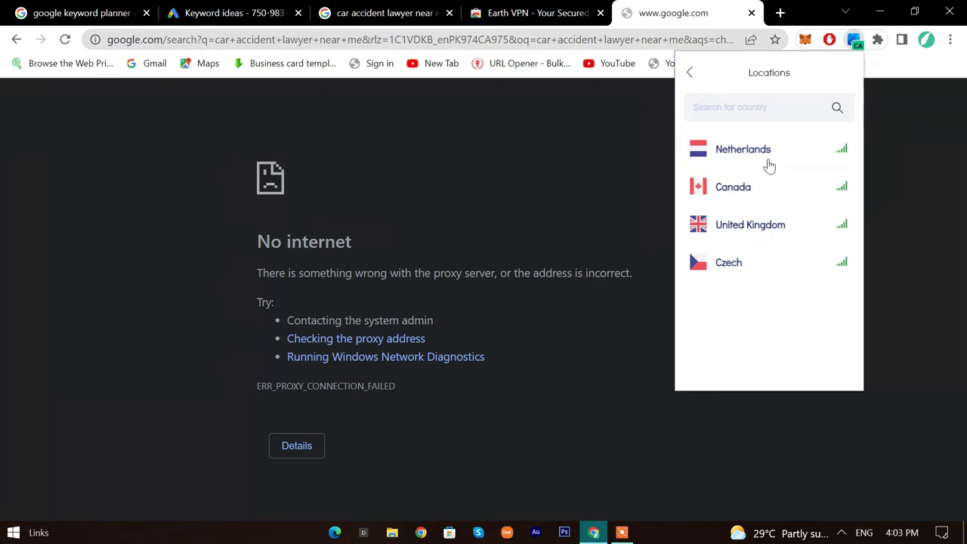
pyautogui.click(733, 263)
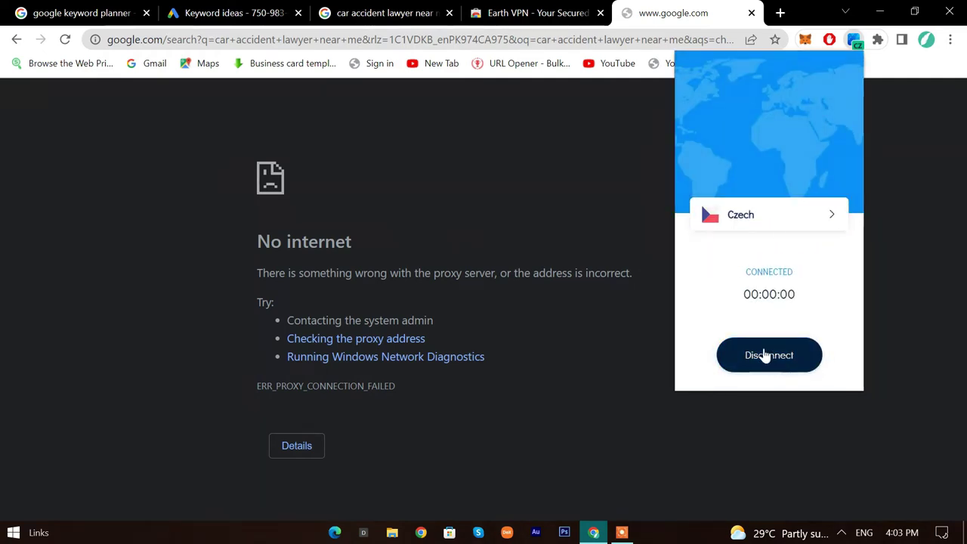
# Step: Switch Earth VPN to United Kingdom and rerun the search for "car accident lawyer near me"
pyautogui.click(788, 218)
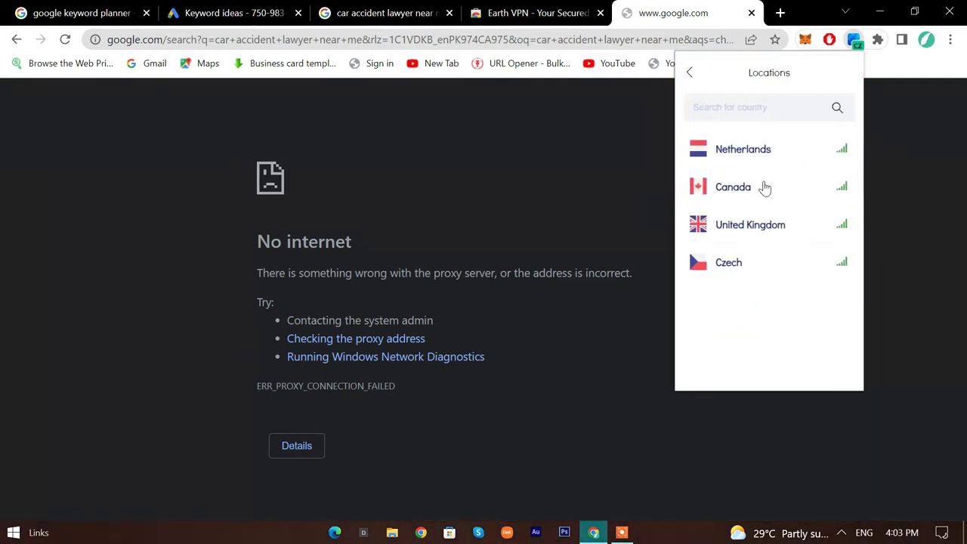
pyautogui.click(758, 225)
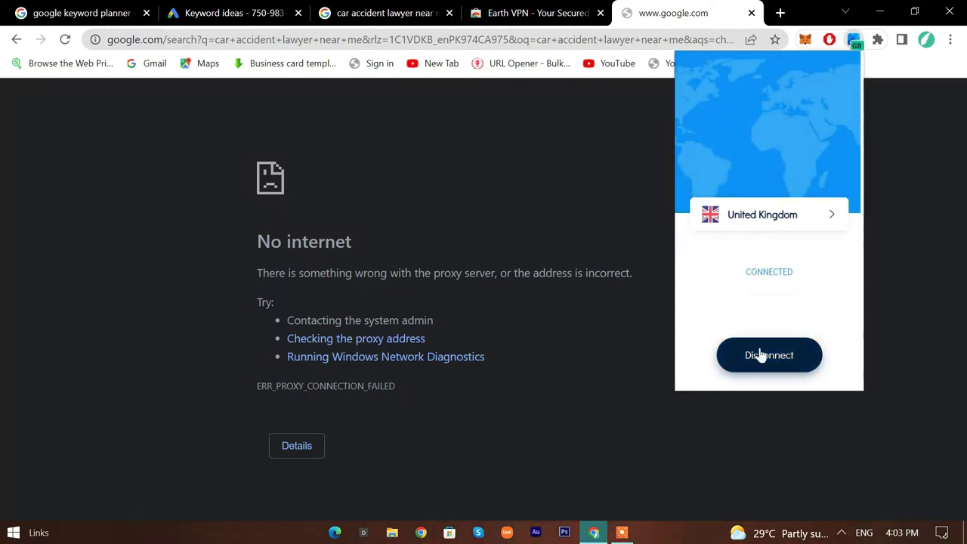
pyautogui.click(552, 41)
pyautogui.rightClick(552, 43)
pyautogui.click(617, 166)
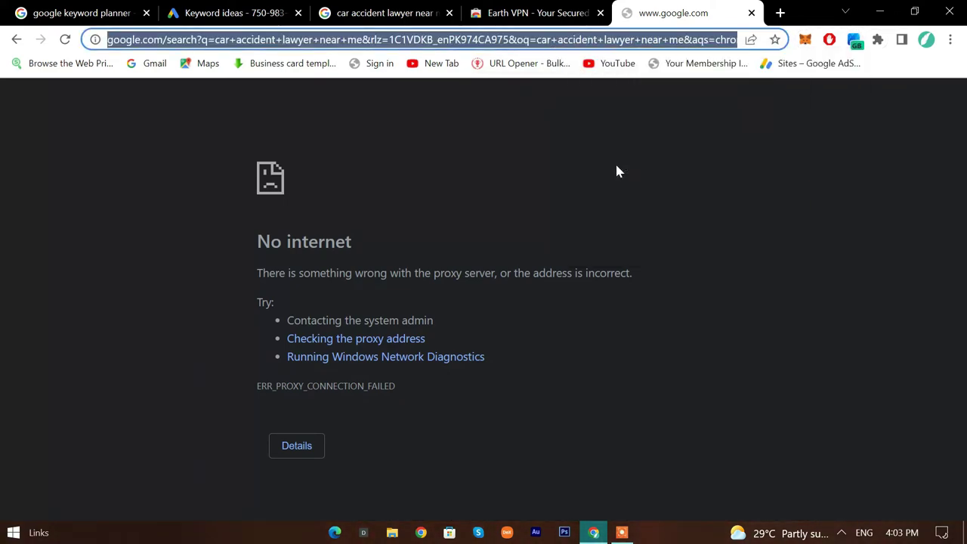
# Step: Inspect Earth VPN's location list, the hidden system tray items and the installed extensions, and reload the search page
pyautogui.click(855, 42)
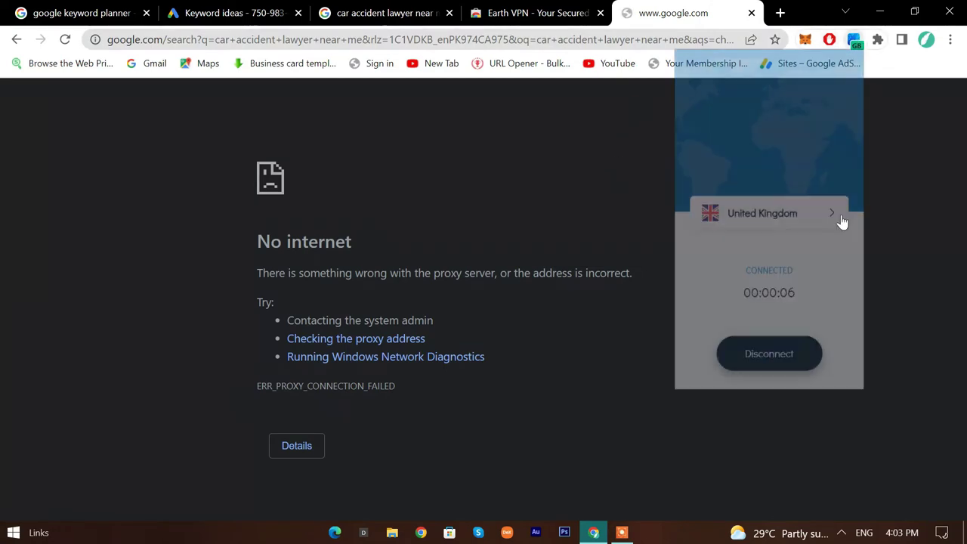
pyautogui.click(835, 216)
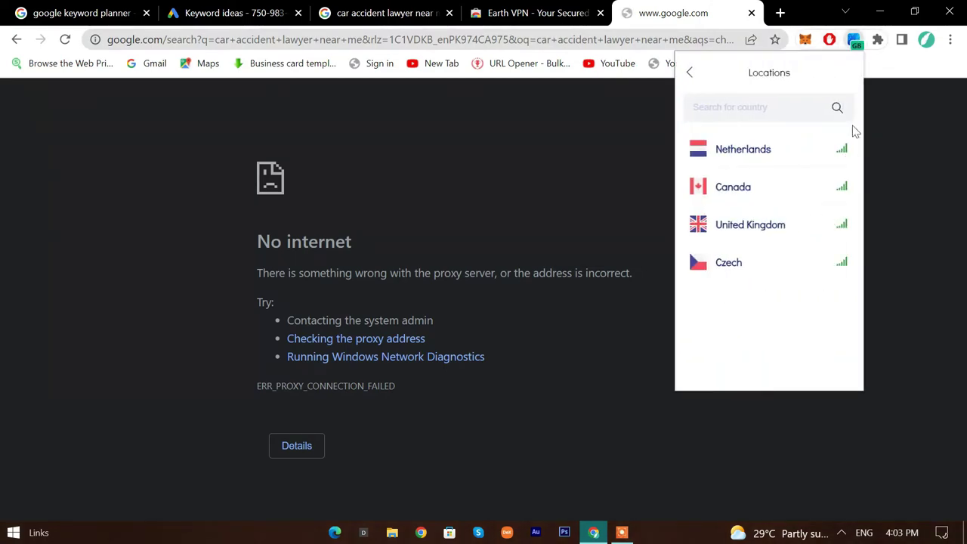
pyautogui.click(841, 533)
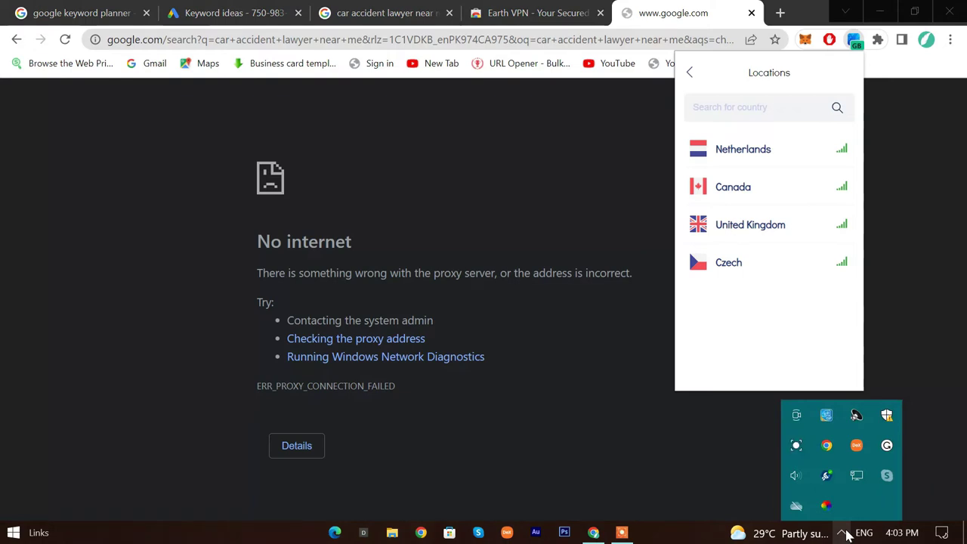
pyautogui.click(841, 533)
pyautogui.click(933, 122)
pyautogui.click(877, 39)
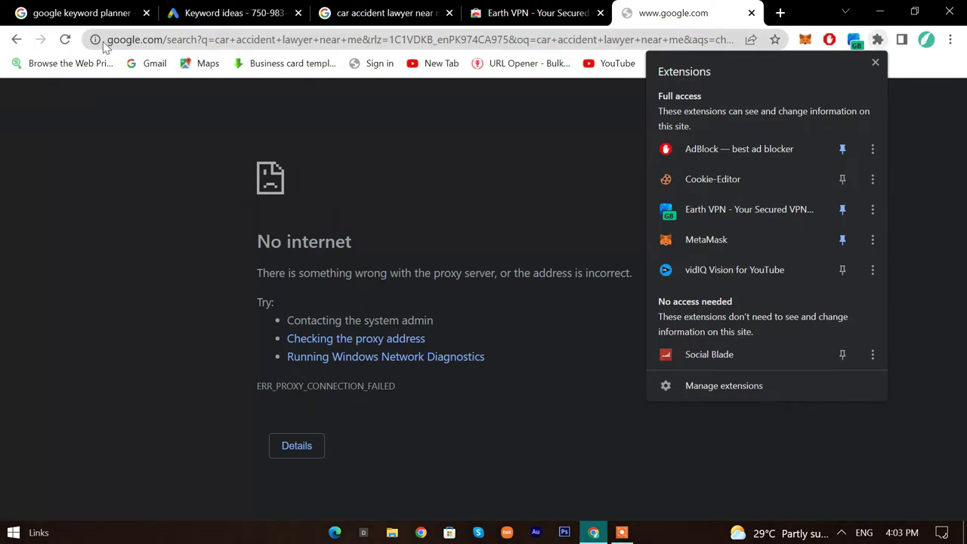
pyautogui.click(65, 49)
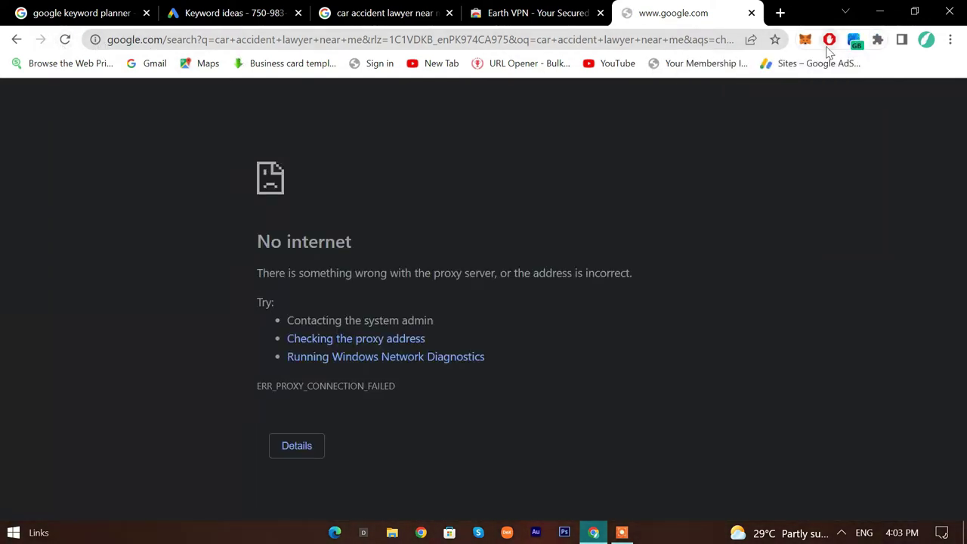
# Step: Try the "car accident lawyer near me" search in another new tab, close that tab and check Earth VPN's connection
pyautogui.click(780, 13)
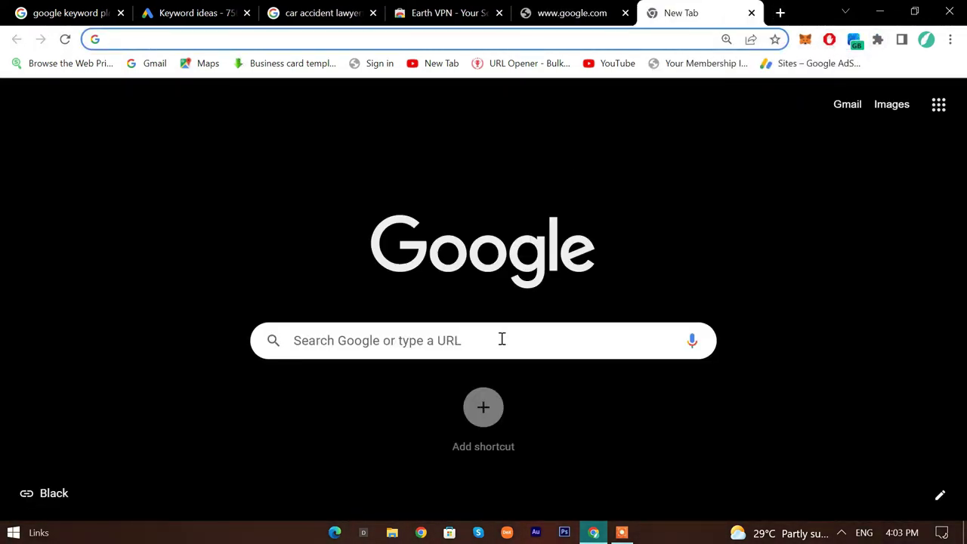
pyautogui.click(501, 340)
pyautogui.click(438, 378)
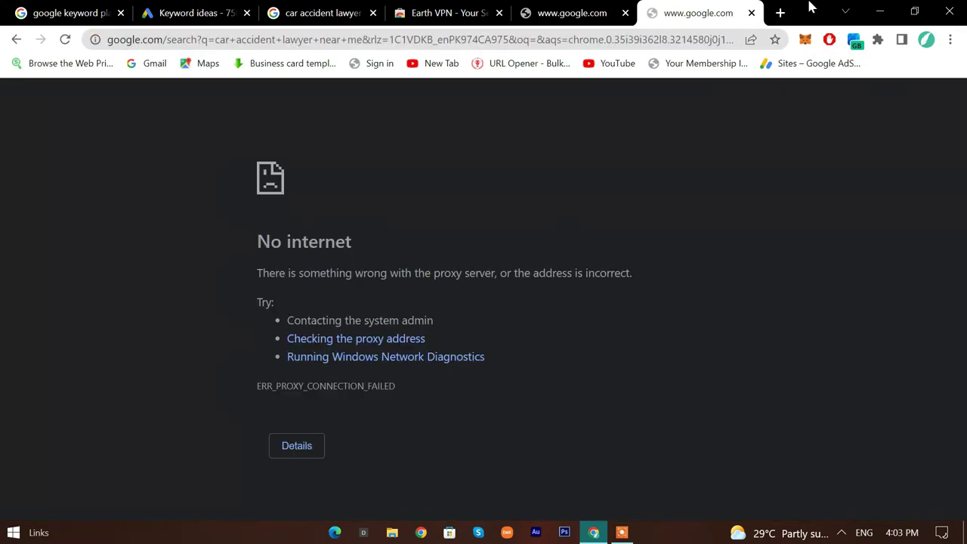
pyautogui.click(854, 40)
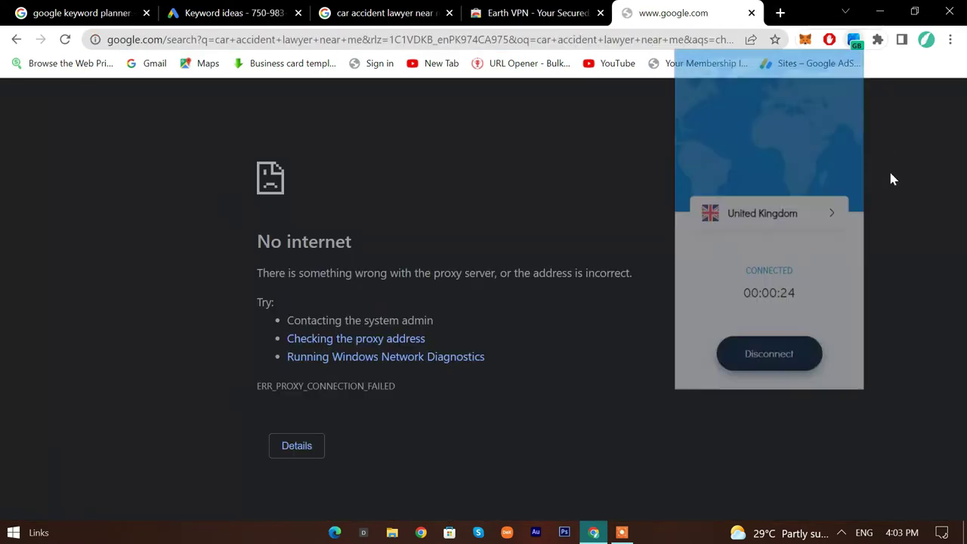
# Step: Remove the Earth VPN extension from Chrome and close its uninstall page
pyautogui.click(878, 39)
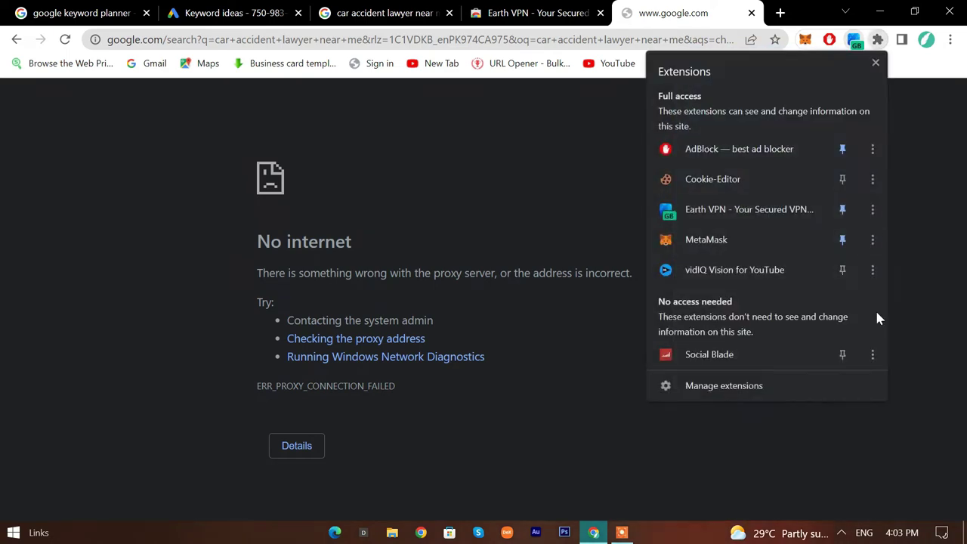
pyautogui.click(873, 210)
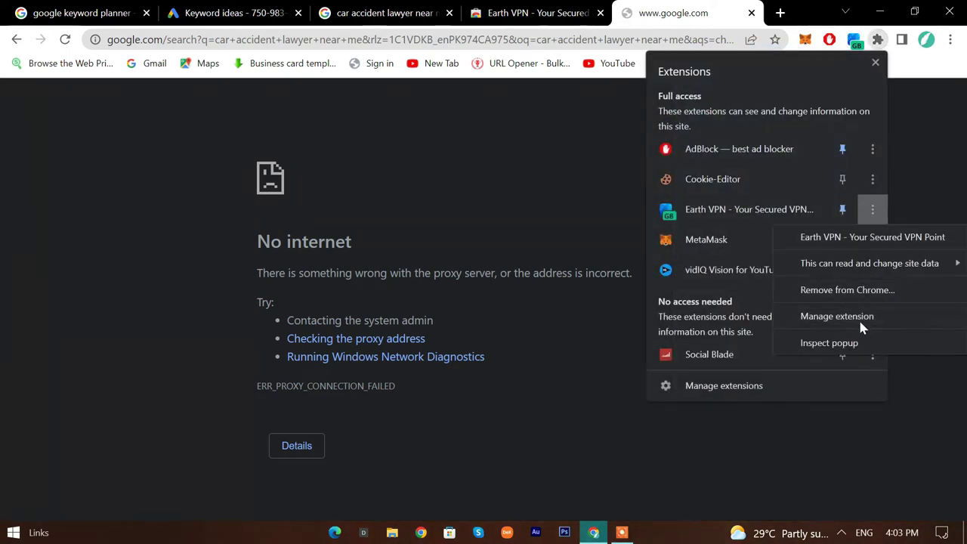
pyautogui.click(860, 291)
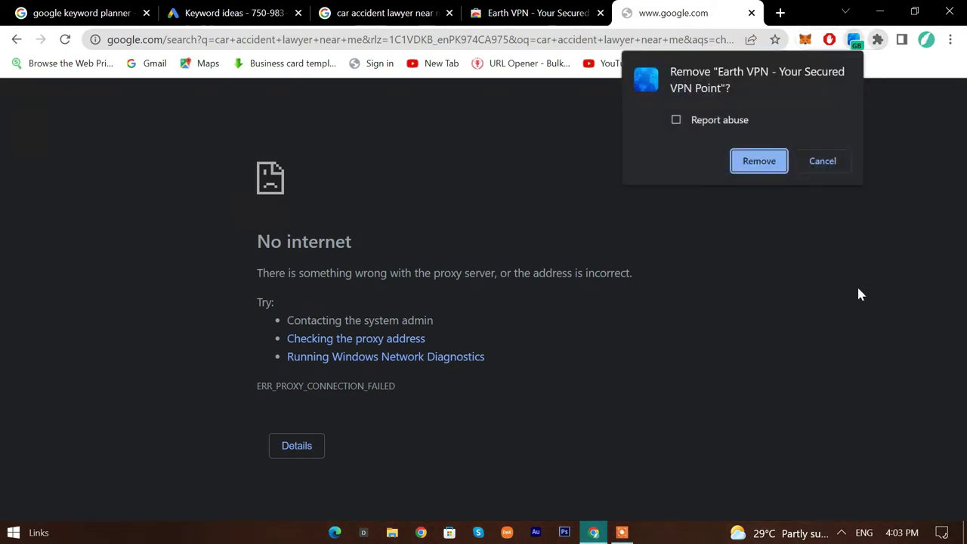
pyautogui.click(764, 161)
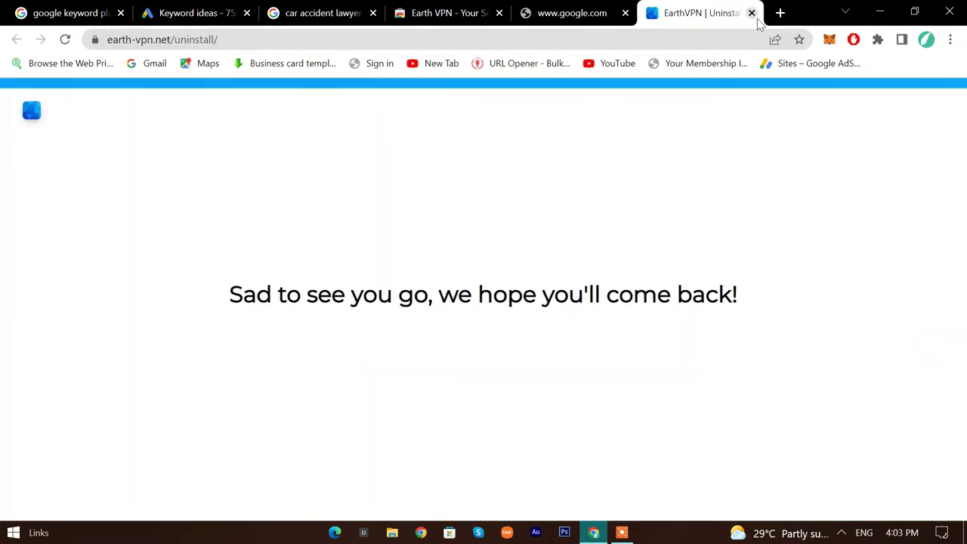
pyautogui.click(752, 13)
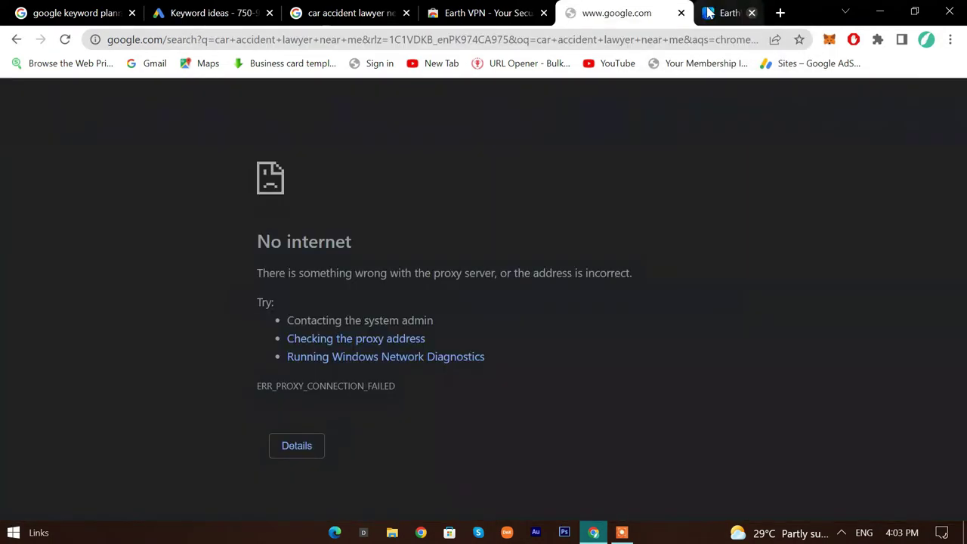
# Step: Return to the Chrome Web Store home page and search the store for "free vpn"
pyautogui.click(496, 11)
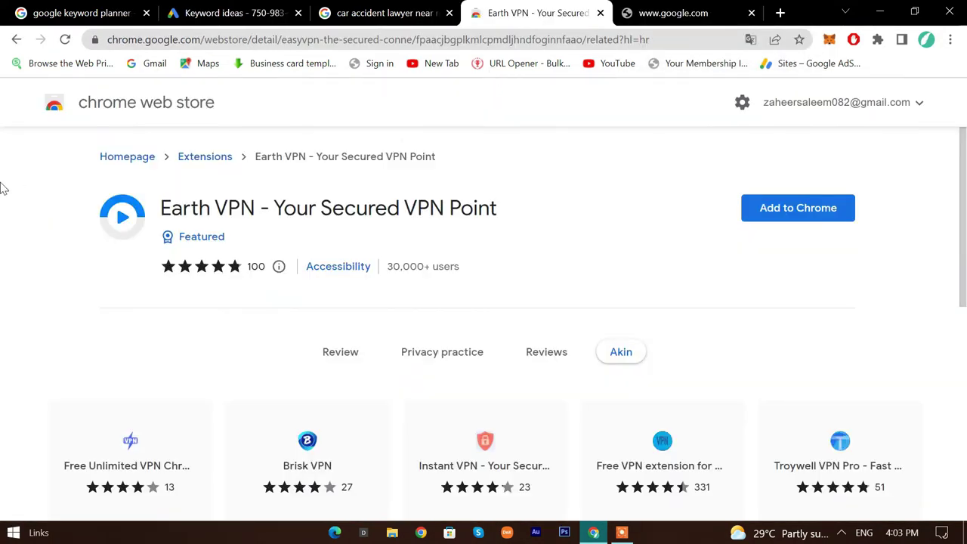
pyautogui.click(192, 117)
pyautogui.click(124, 158)
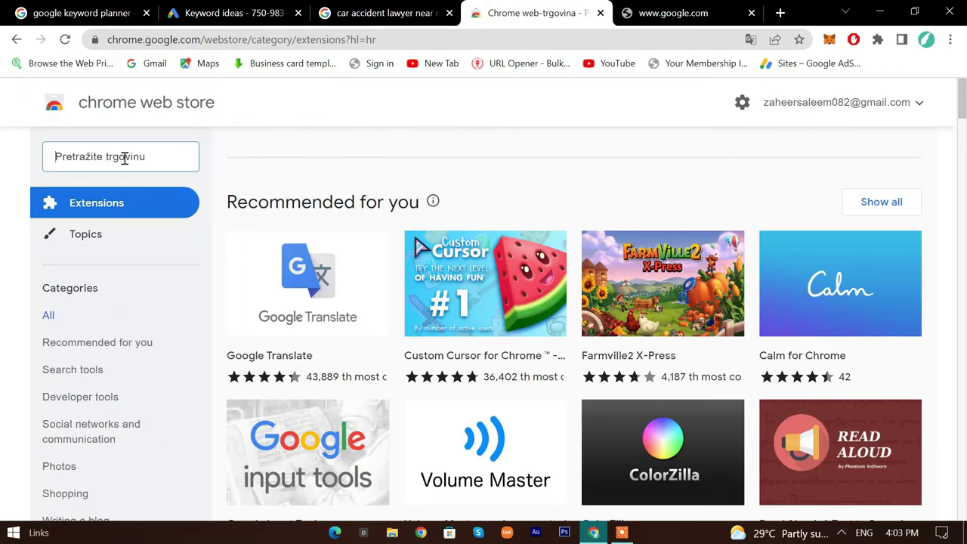
pyautogui.write('free')
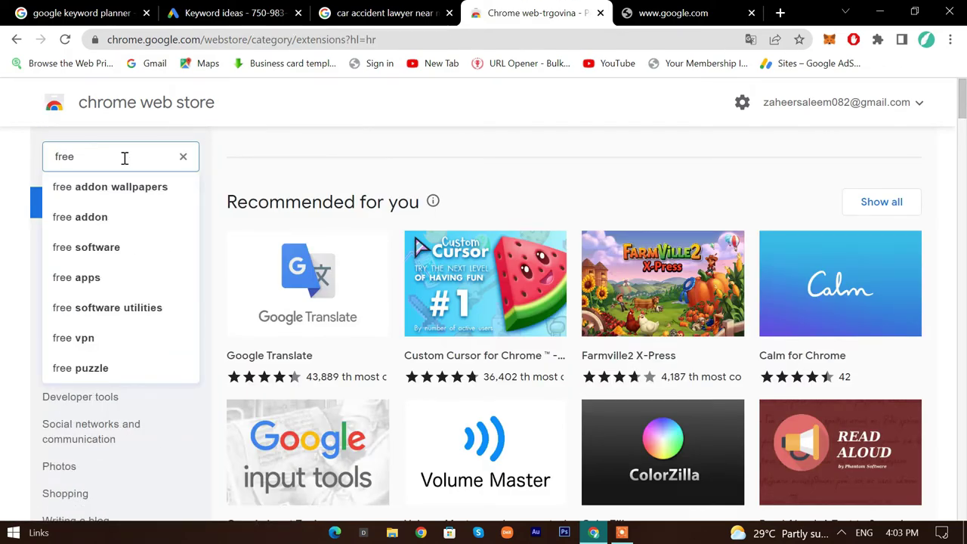
pyautogui.press('BackSpace')
pyautogui.write('v')
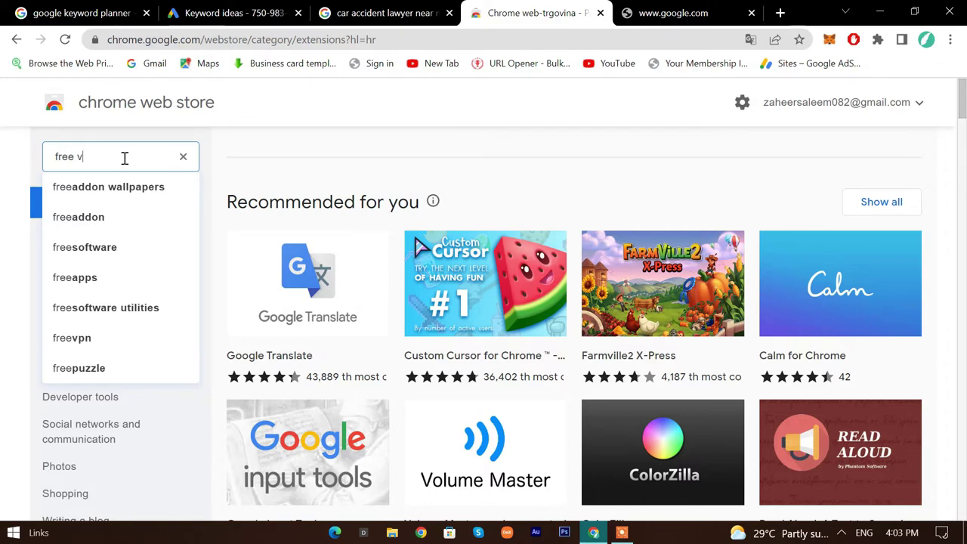
pyautogui.write('pn')
pyautogui.press('Return')
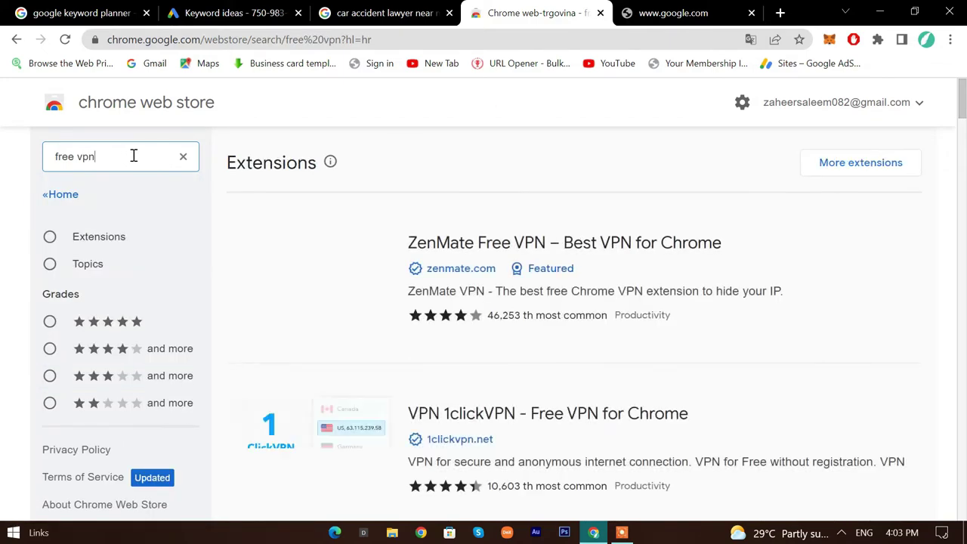
# Step: Add the ZenMate Free VPN extension to Chrome and translate its store page to English
pyautogui.click(605, 240)
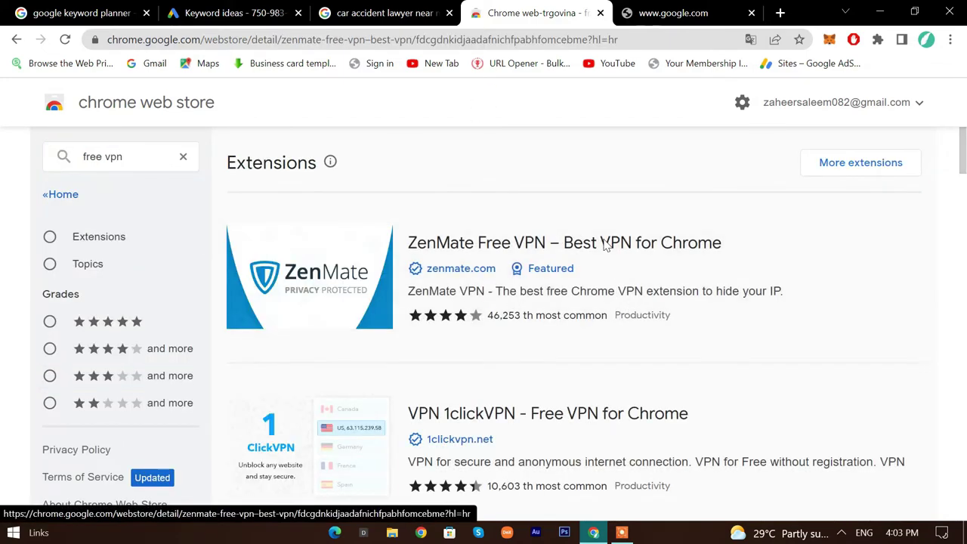
pyautogui.click(770, 217)
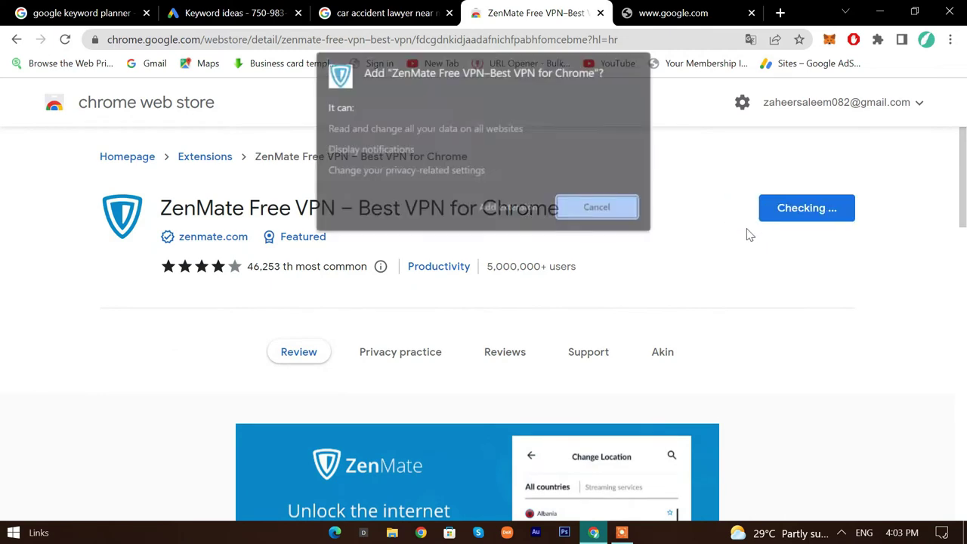
pyautogui.click(492, 210)
pyautogui.rightClick(849, 330)
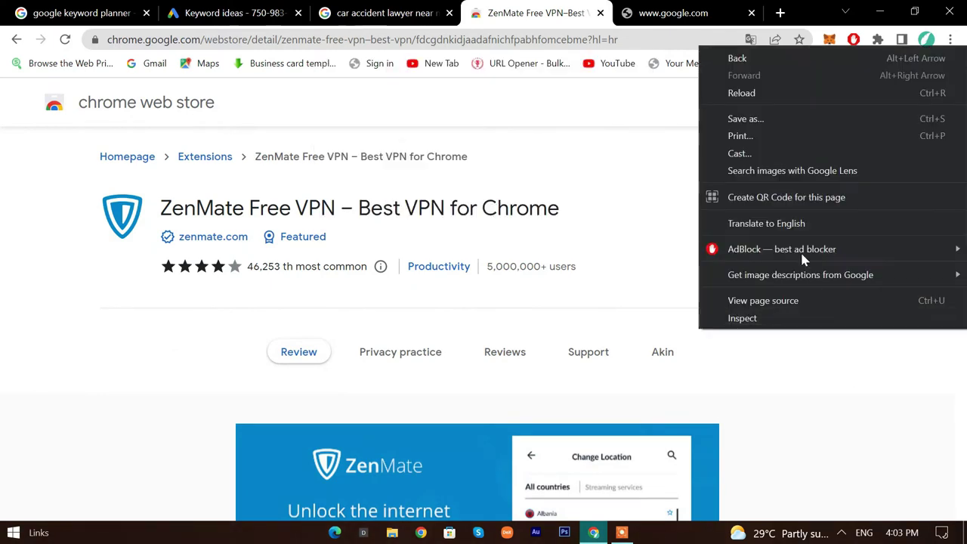
pyautogui.click(795, 223)
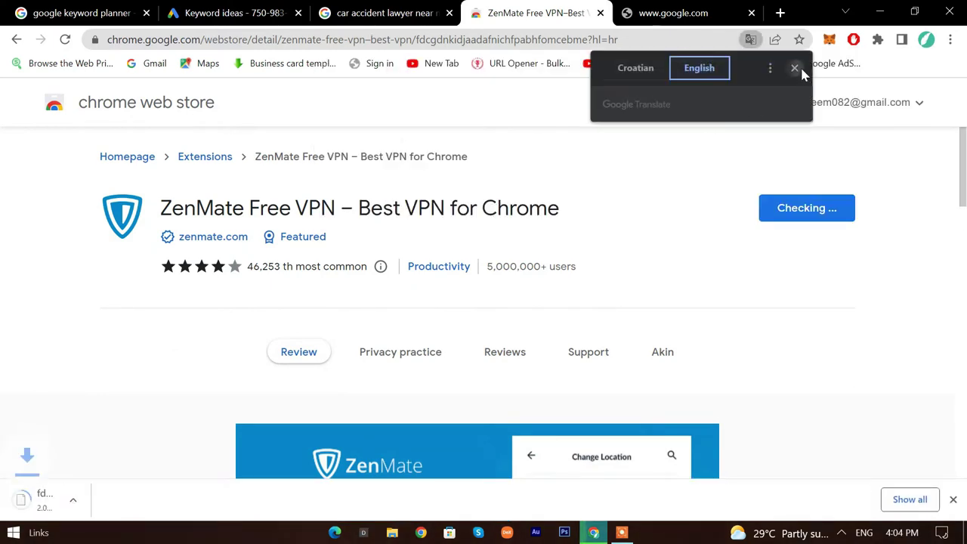
pyautogui.click(794, 68)
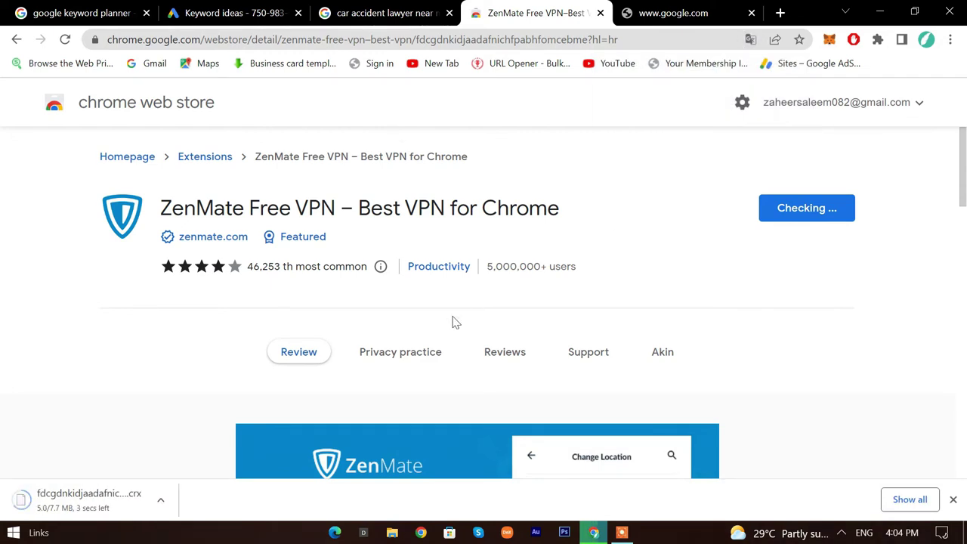
pyautogui.scroll(-3, 347, 348)
pyautogui.scroll(2, 309, 406)
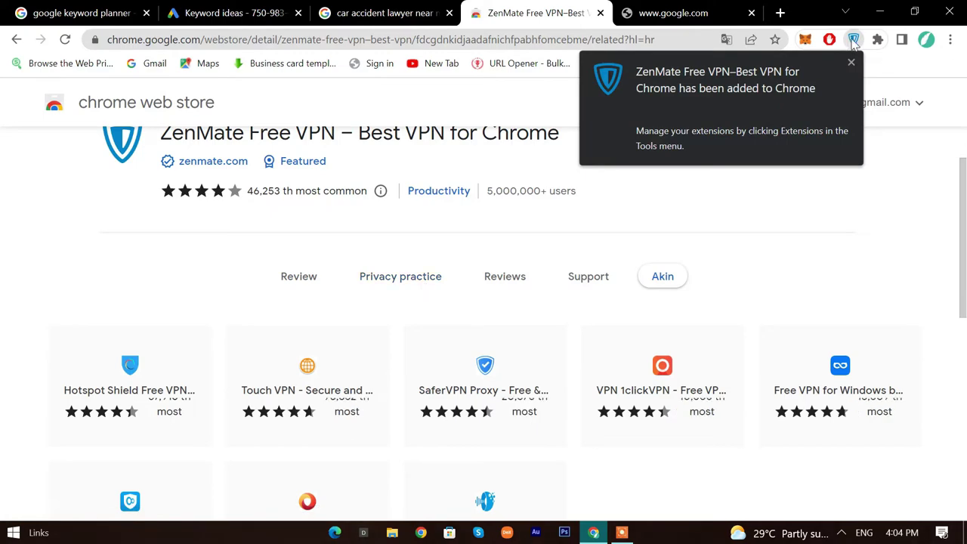
# Step: Close the failed Google search tab and pin the ZenMate Free VPN extension
pyautogui.click(751, 13)
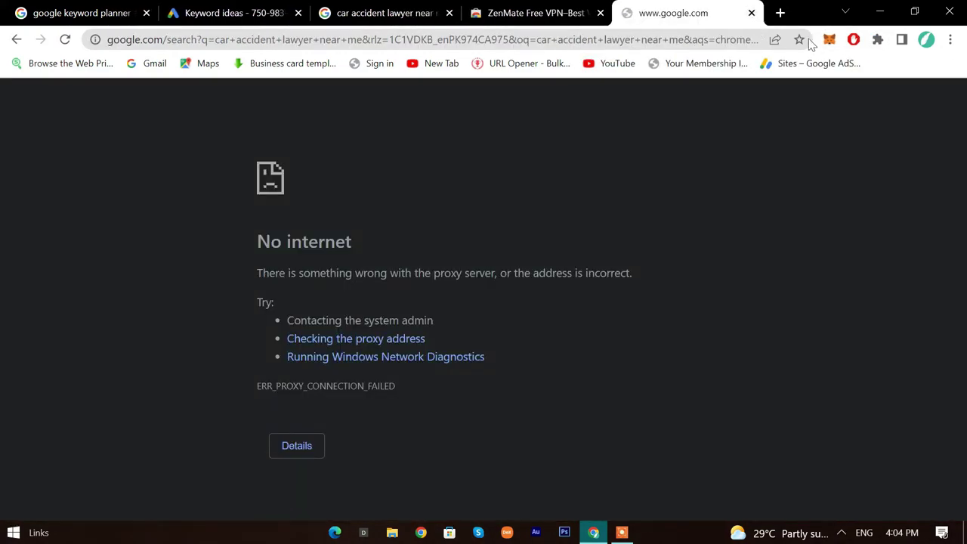
pyautogui.click(751, 20)
pyautogui.click(875, 41)
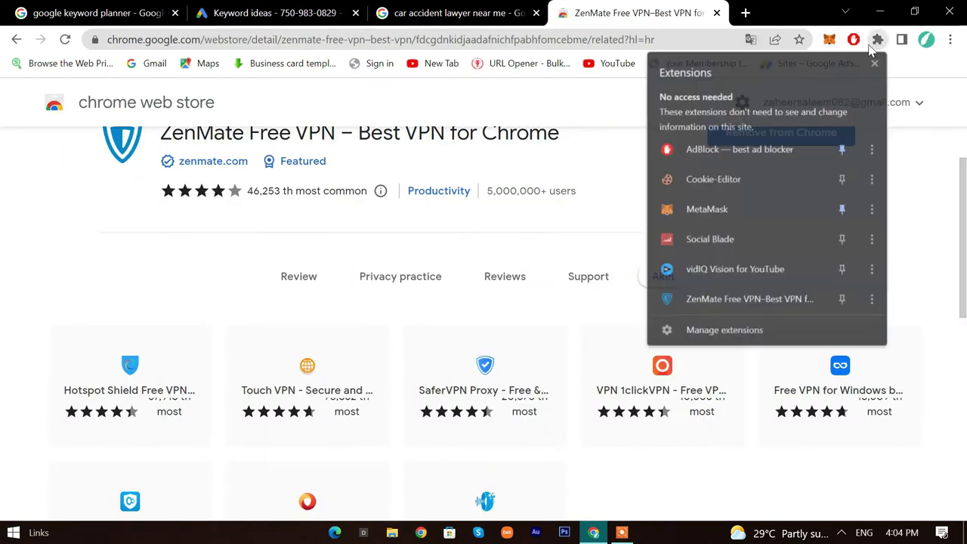
pyautogui.click(834, 302)
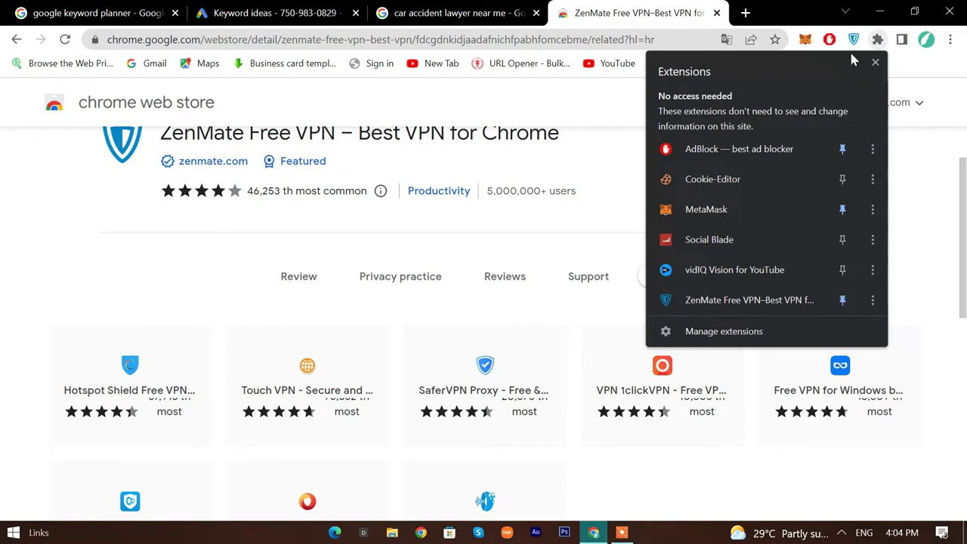
# Step: Open the ZenMate extension and bring up its list of VPN locations for all countries
pyautogui.click(856, 43)
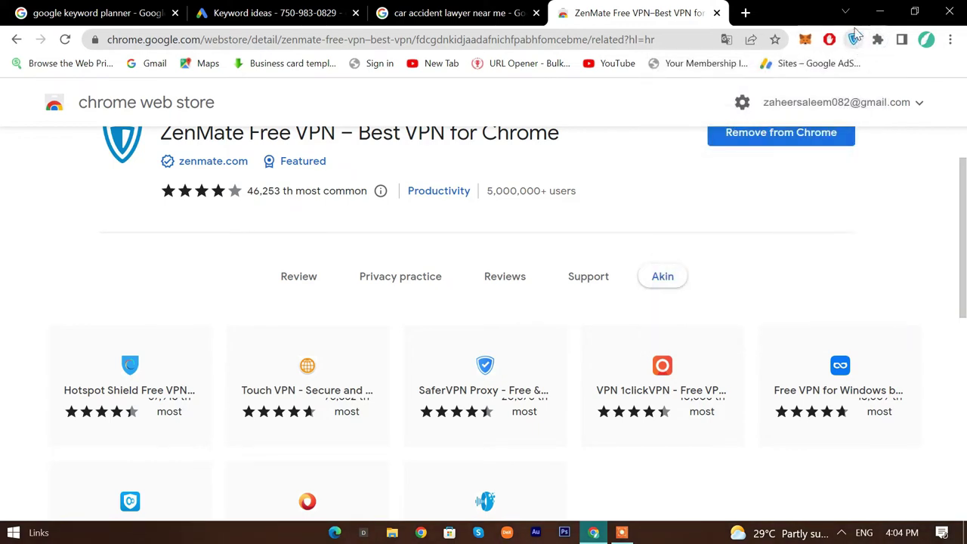
pyautogui.scroll(1, 537, 246)
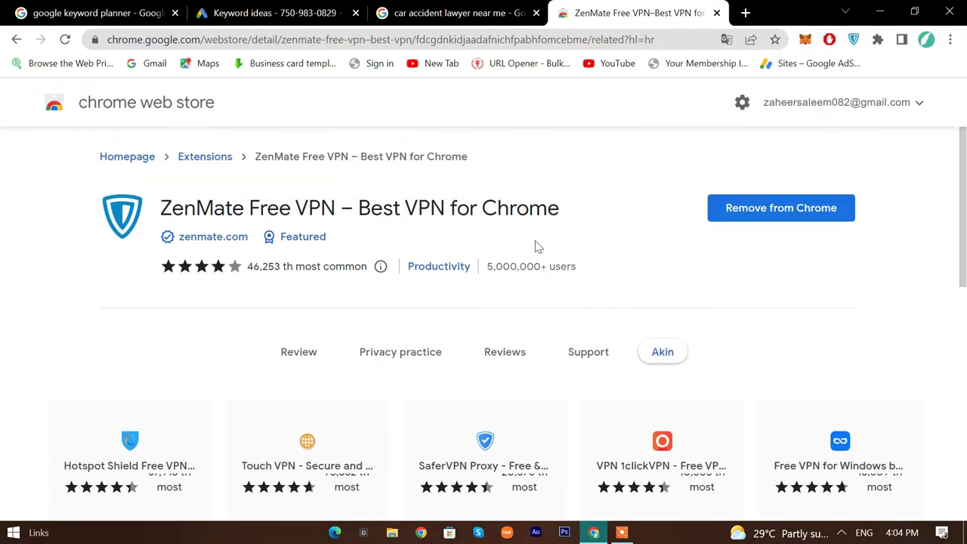
pyautogui.click(874, 47)
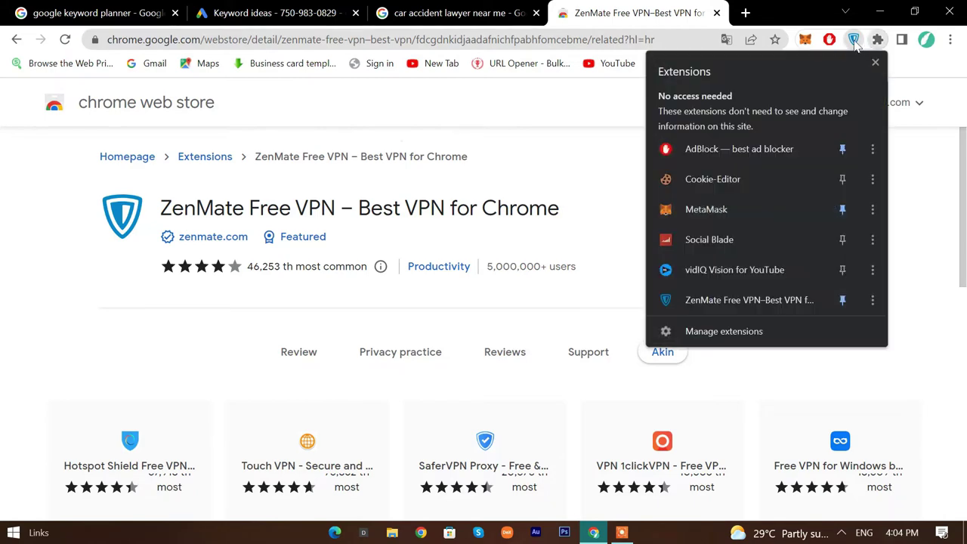
pyautogui.click(872, 47)
pyautogui.click(870, 44)
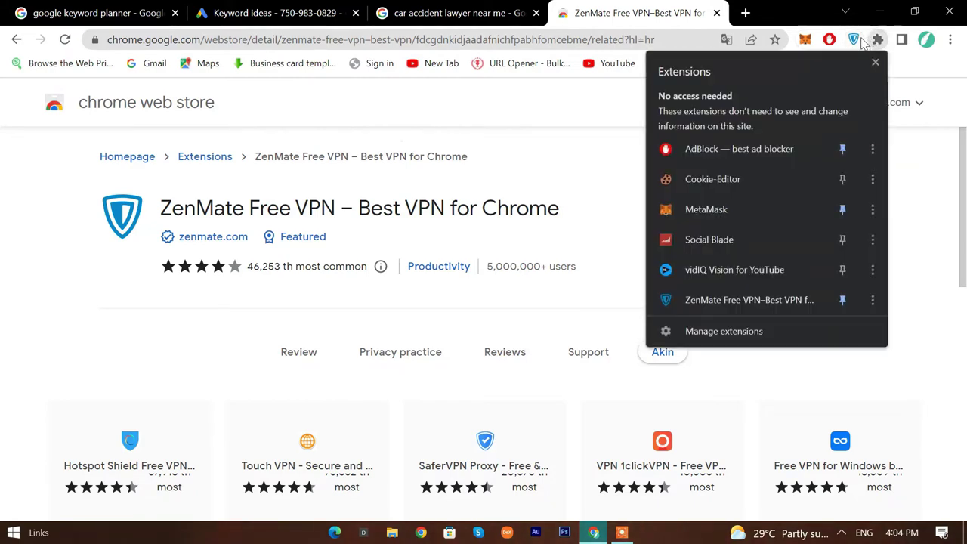
pyautogui.click(853, 38)
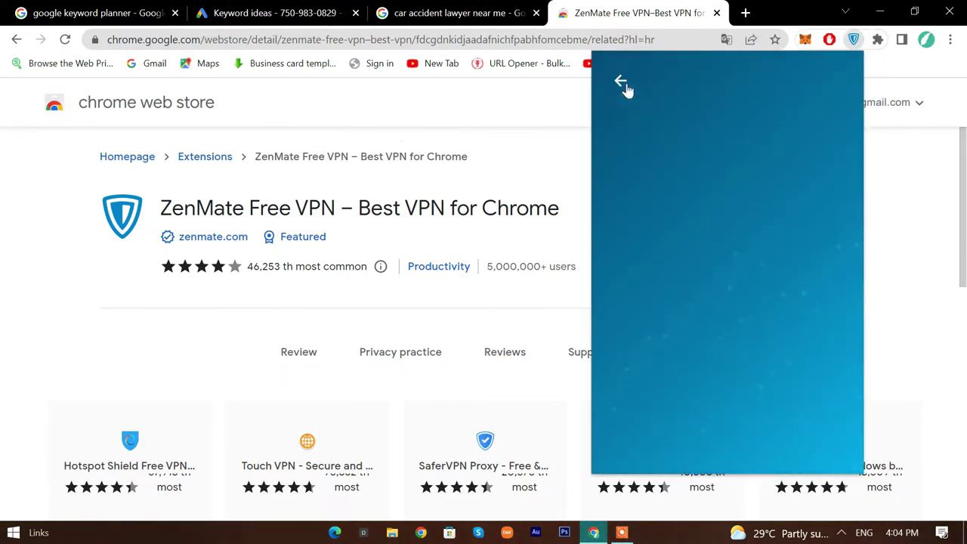
pyautogui.click(621, 83)
pyautogui.click(734, 390)
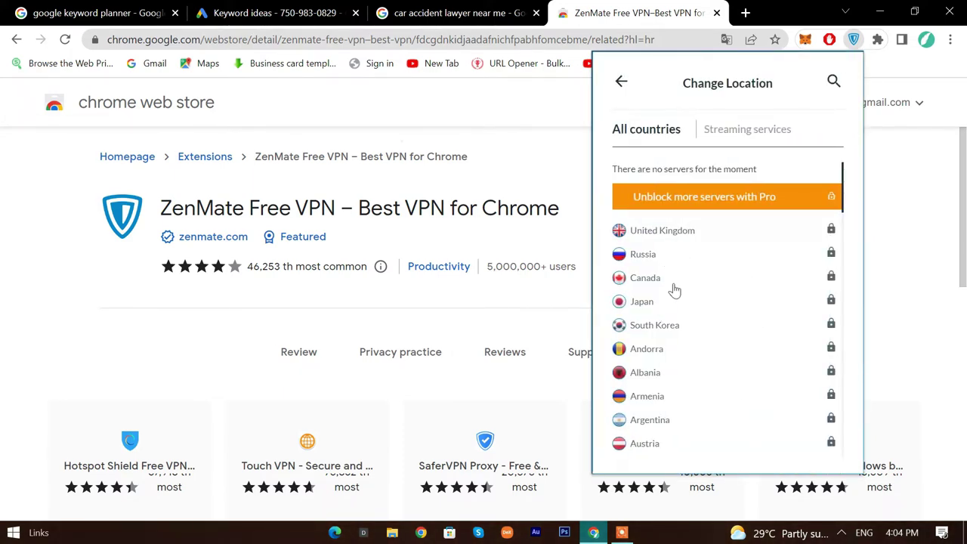
# Step: Look through ZenMate's country list, try to select Greece, and close the ZenMate Pro order page
pyautogui.scroll(-3, 673, 348)
pyautogui.scroll(-2, 674, 352)
pyautogui.scroll(2, 677, 350)
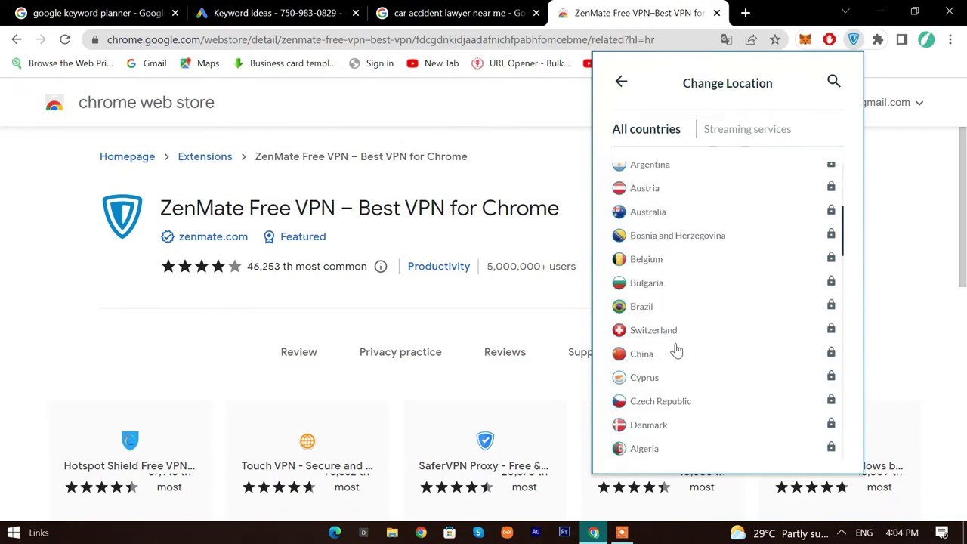
pyautogui.scroll(3, 675, 340)
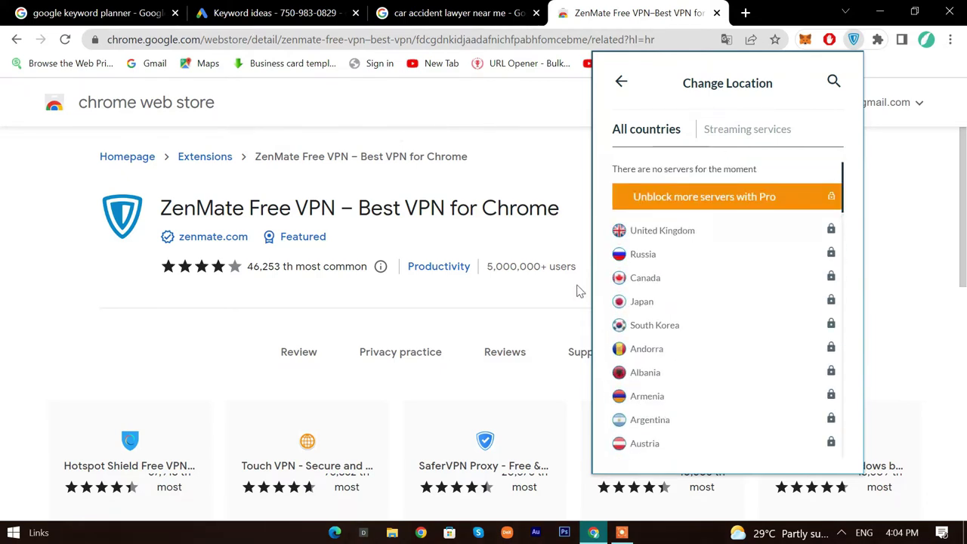
pyautogui.scroll(-1, 578, 291)
pyautogui.scroll(-7, 690, 308)
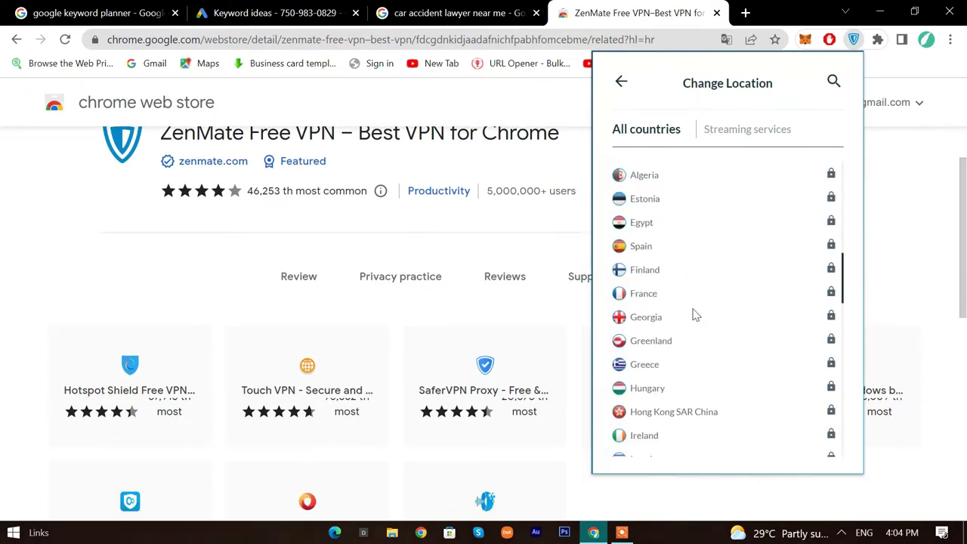
pyautogui.click(665, 368)
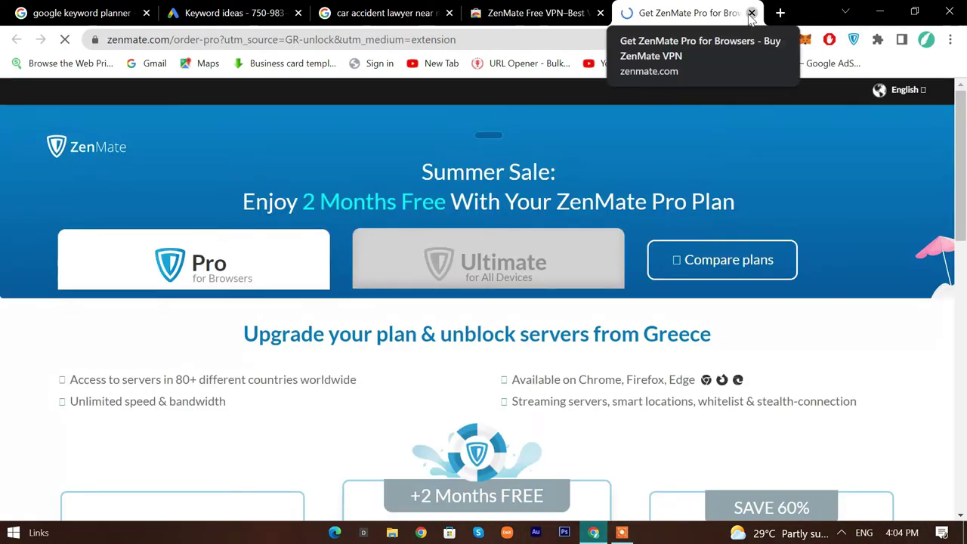
pyautogui.click(751, 13)
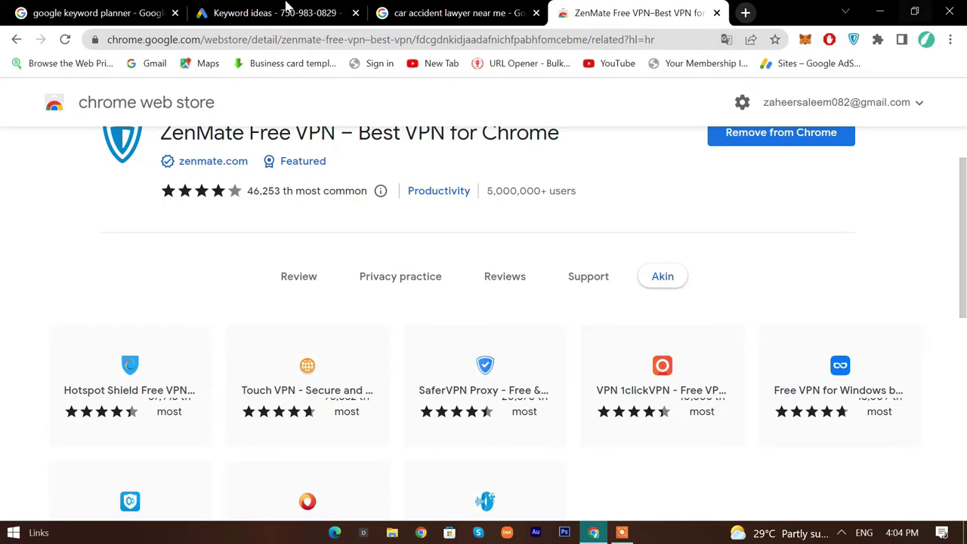
# Step: Remove the ZenMate Free VPN extension from Chrome and close its uninstall page
pyautogui.scroll(1, 800, 166)
pyautogui.click(745, 218)
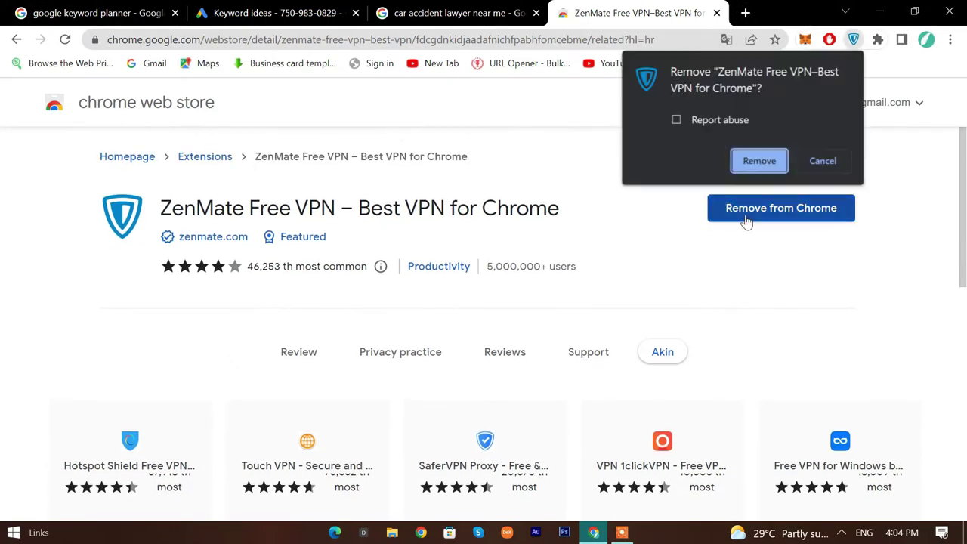
pyautogui.click(759, 160)
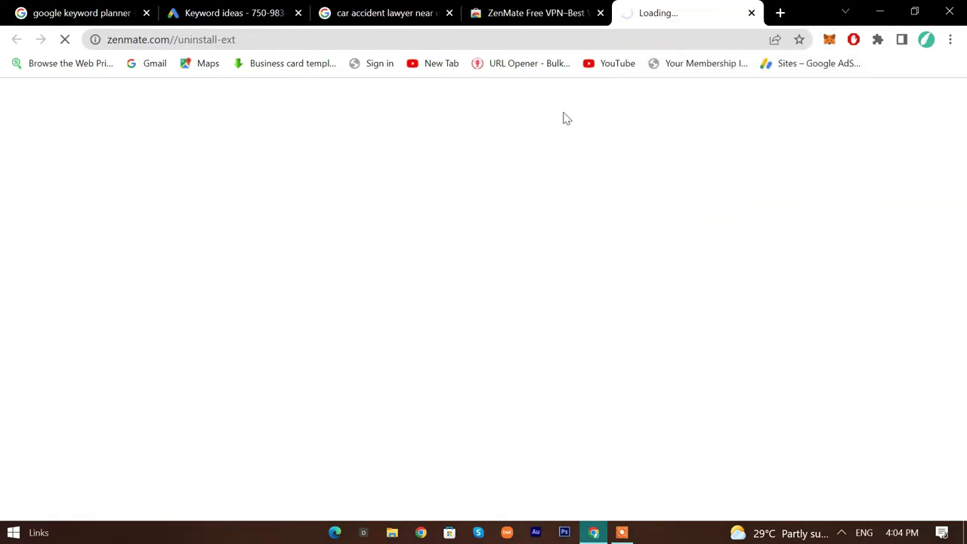
pyautogui.click(751, 14)
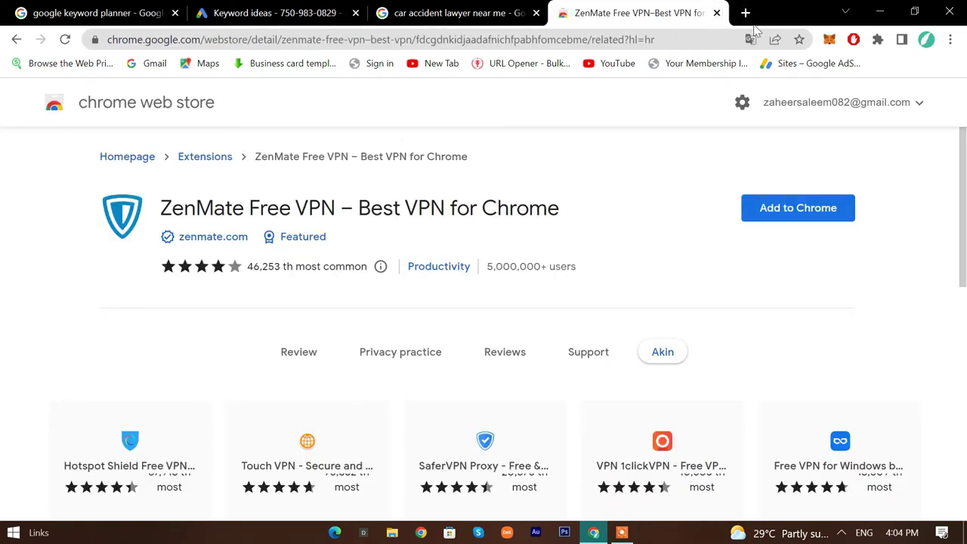
# Step: Go to the Chrome Web Store's extensions home page and search the store for "us vpn"
pyautogui.click(83, 98)
pyautogui.scroll(-1, 127, 104)
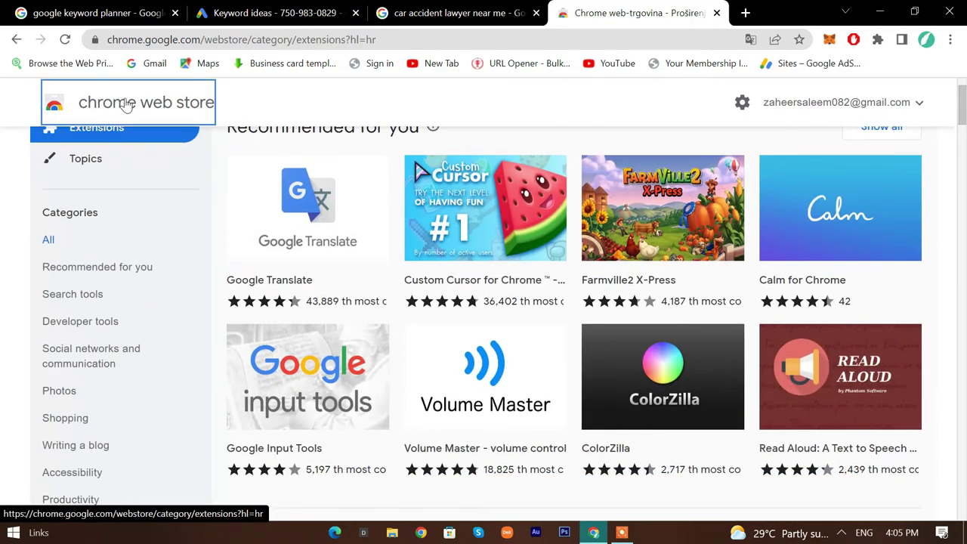
pyautogui.scroll(1, 151, 144)
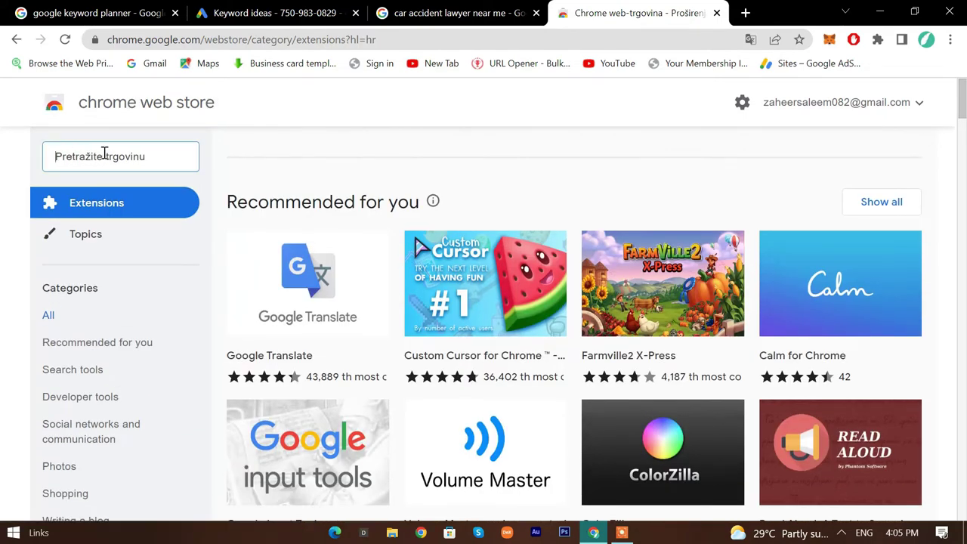
pyautogui.write('p')
pyautogui.press('BackSpace')
pyautogui.press('BackSpace')
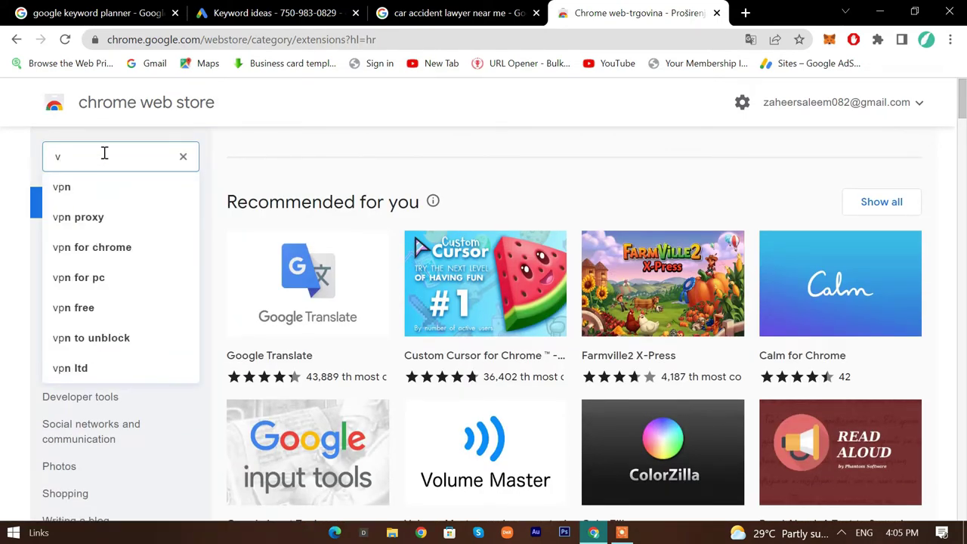
pyautogui.press('BackSpace')
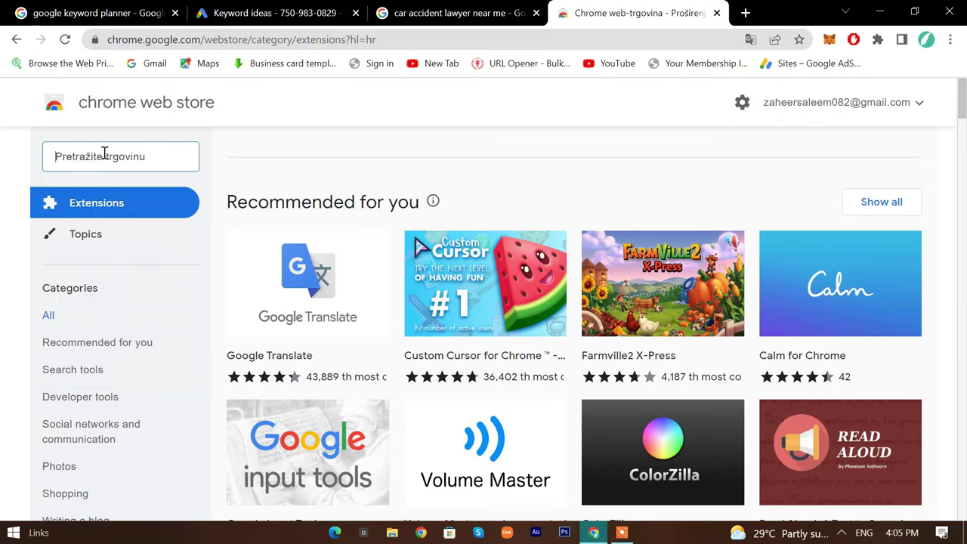
pyautogui.write('us')
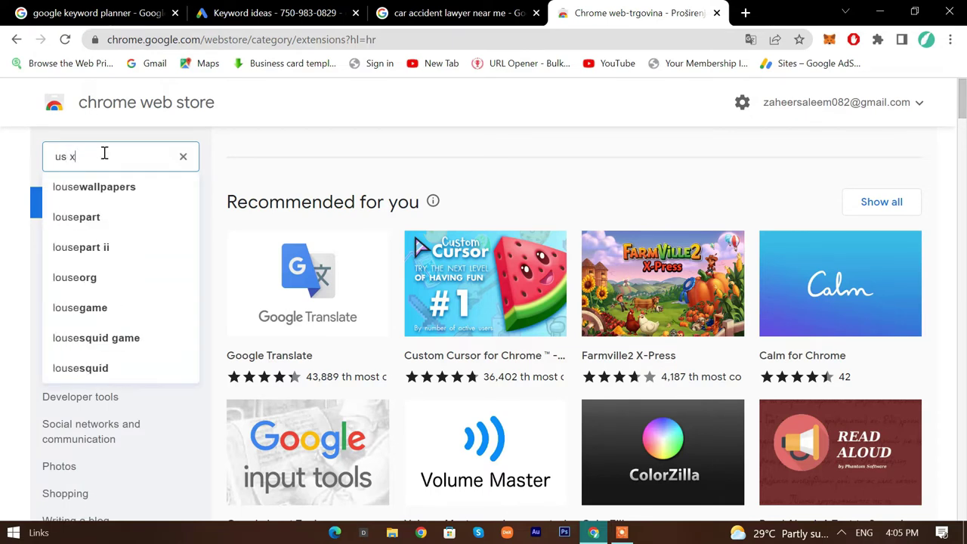
pyautogui.write(' vpn')
pyautogui.press('Return')
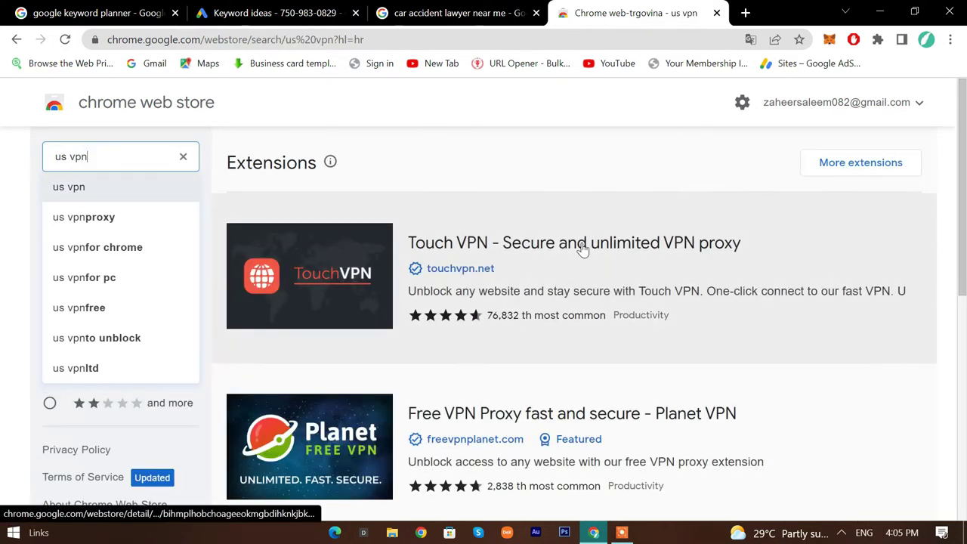
# Step: Add the "Free VPN Proxy fast and secure - Planet VPN" extension to Chrome and close its store page
pyautogui.scroll(-2, 585, 257)
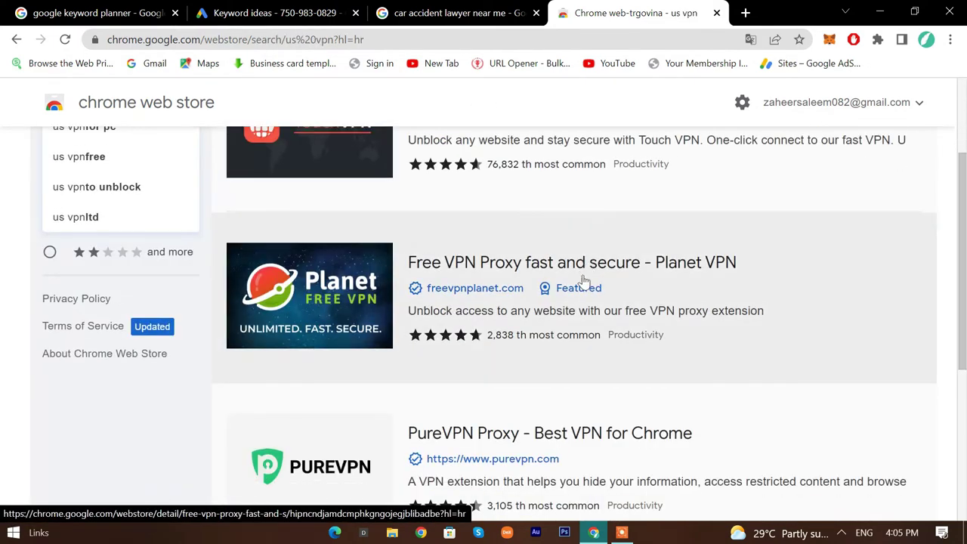
pyautogui.click(472, 289)
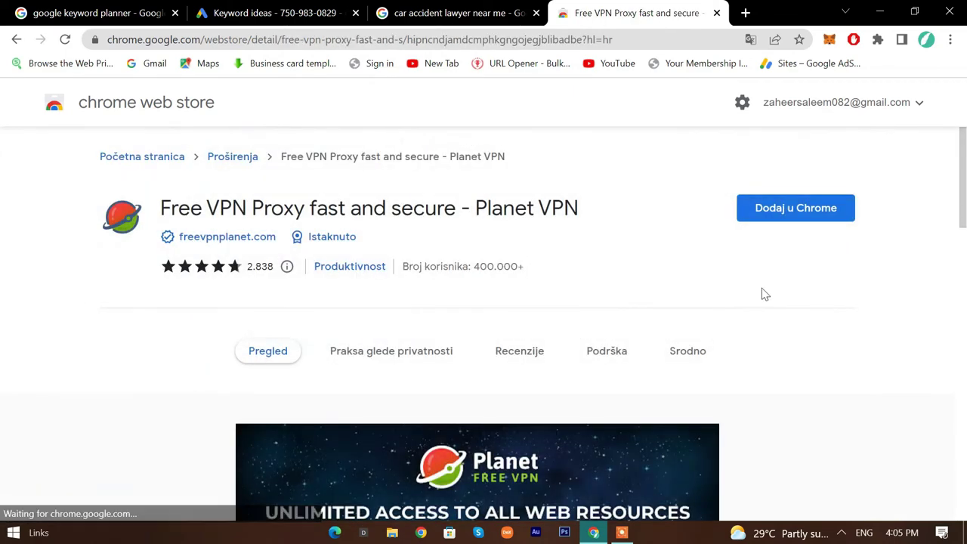
pyautogui.click(805, 221)
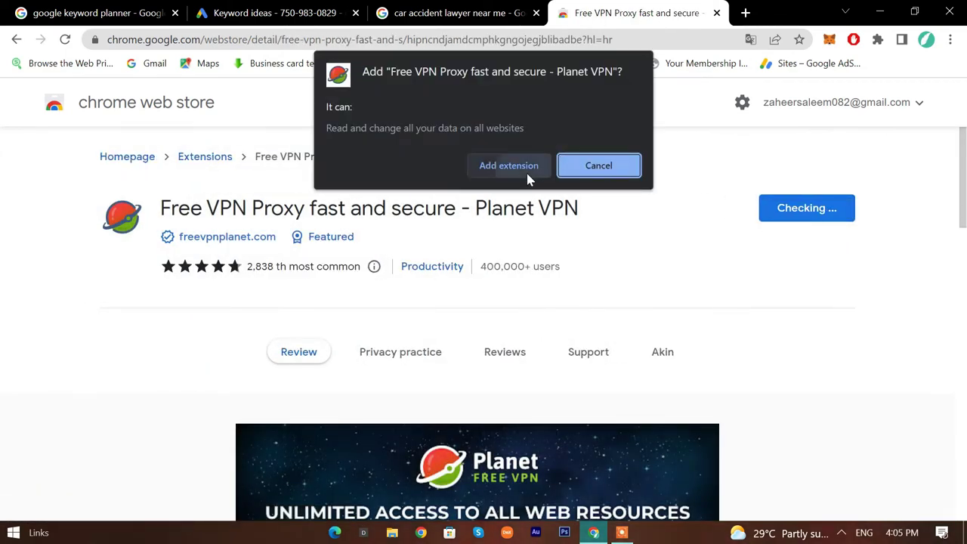
pyautogui.click(529, 176)
pyautogui.rightClick(786, 123)
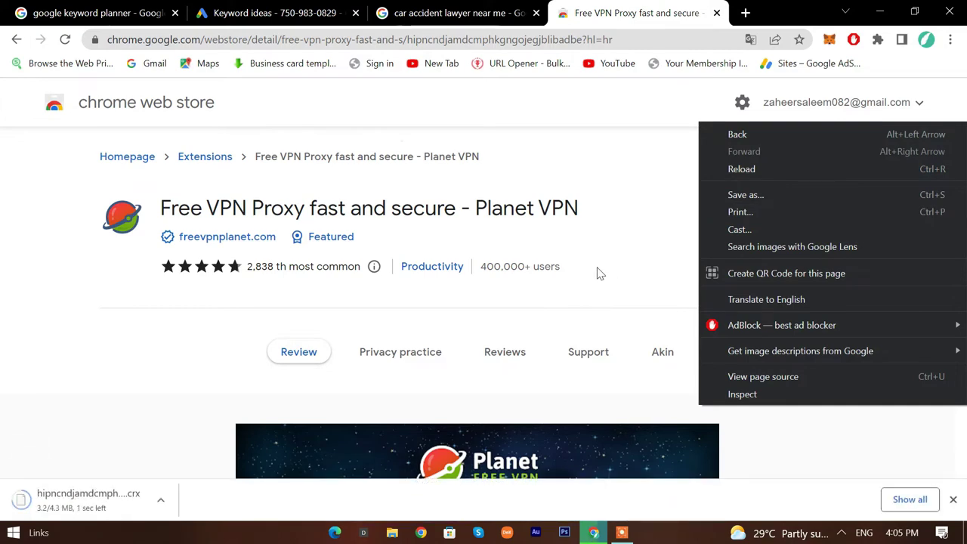
pyautogui.doubleClick(794, 13)
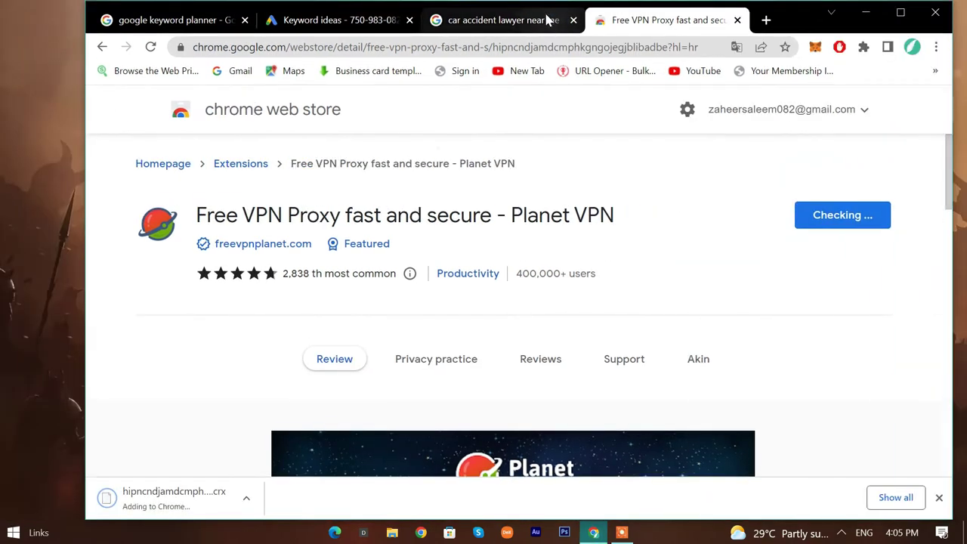
pyautogui.doubleClick(797, 28)
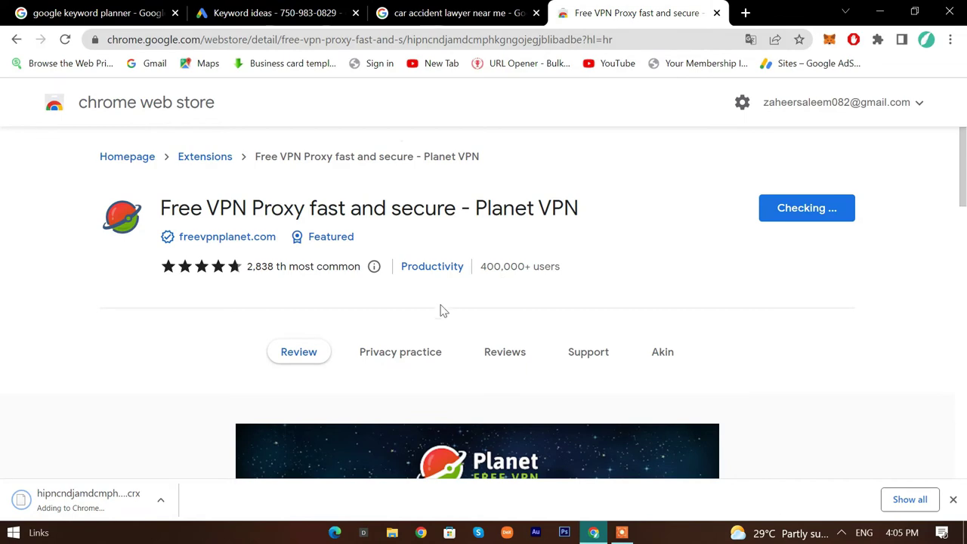
pyautogui.click(717, 13)
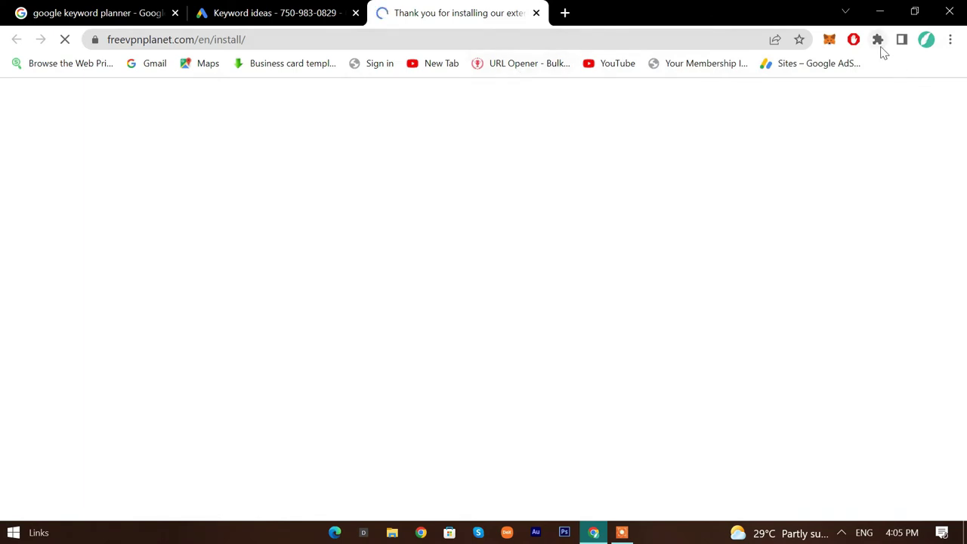
# Step: Pin the Planet VPN extension, close its install thank-you page, and open a new tab
pyautogui.click(880, 47)
pyautogui.click(843, 209)
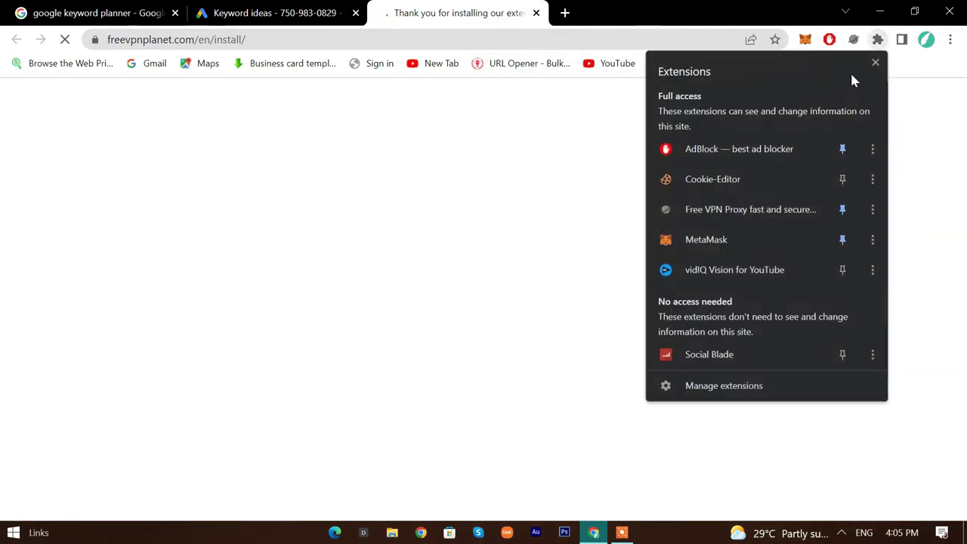
pyautogui.click(854, 40)
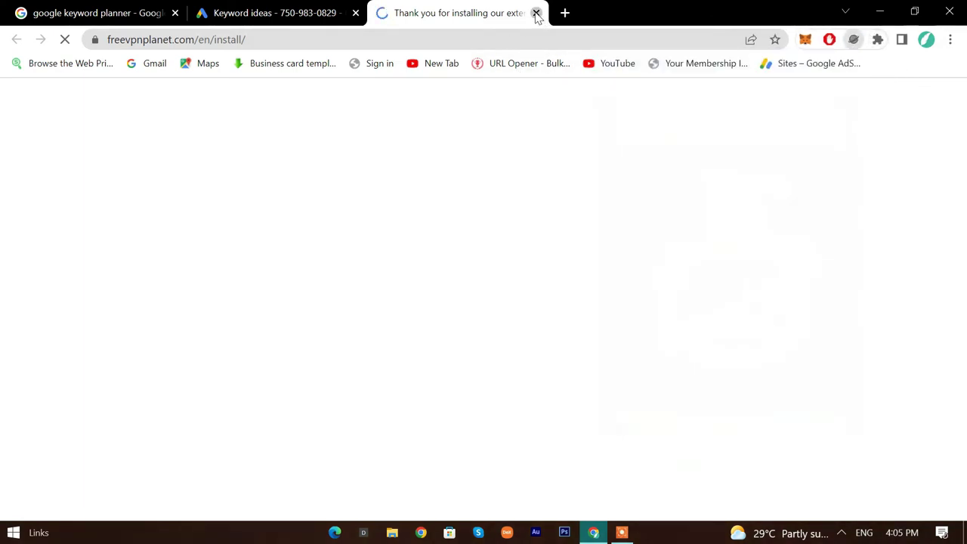
pyautogui.click(536, 14)
pyautogui.click(387, 14)
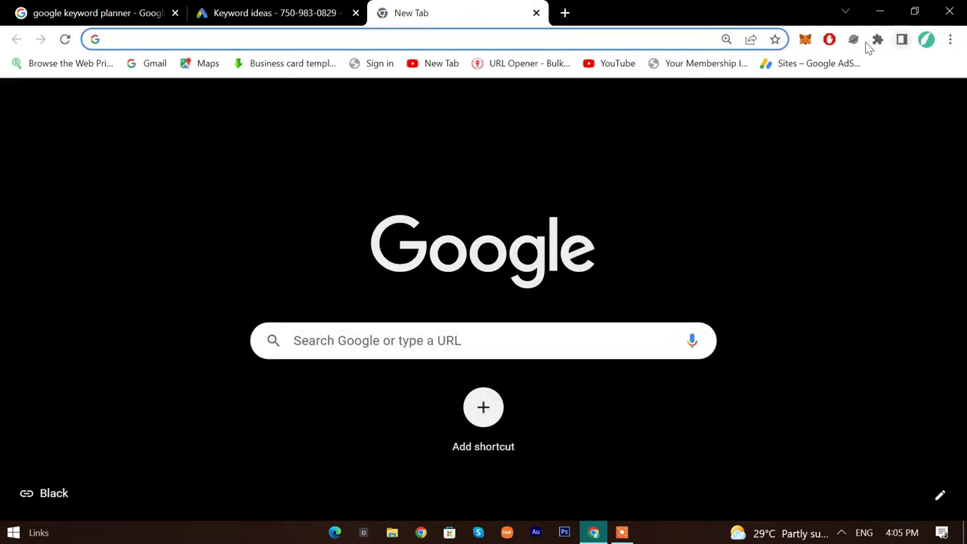
# Step: Connect Planet VPN to the free USA server
pyautogui.click(854, 39)
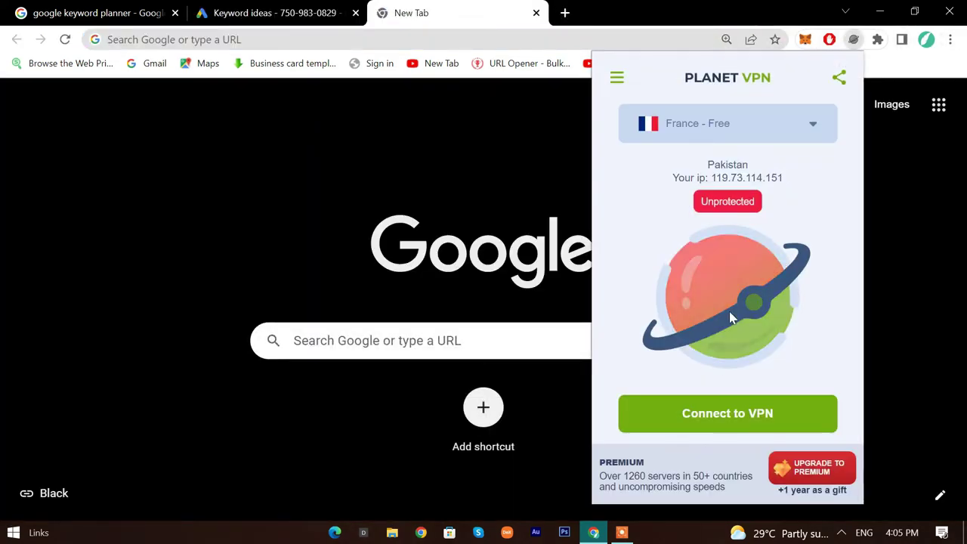
pyautogui.click(767, 129)
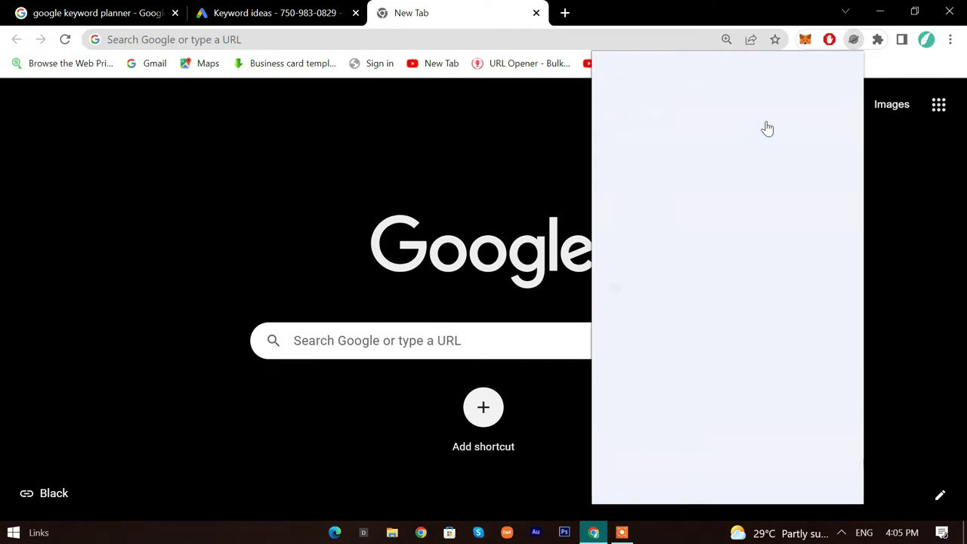
pyautogui.click(680, 329)
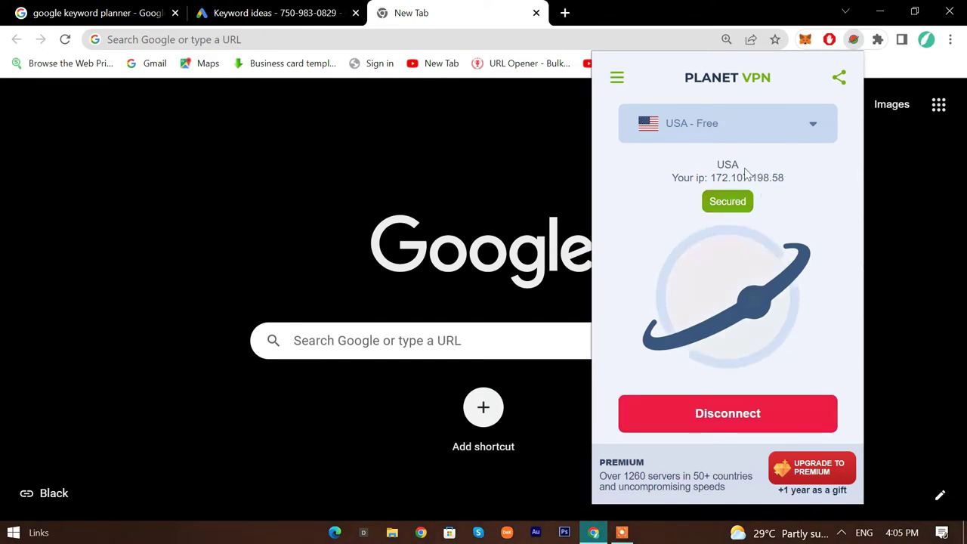
# Step: Search Google for "car accident lawyer near me" and look through the sponsored ads and local attorney listings
pyautogui.click(458, 39)
pyautogui.click(447, 68)
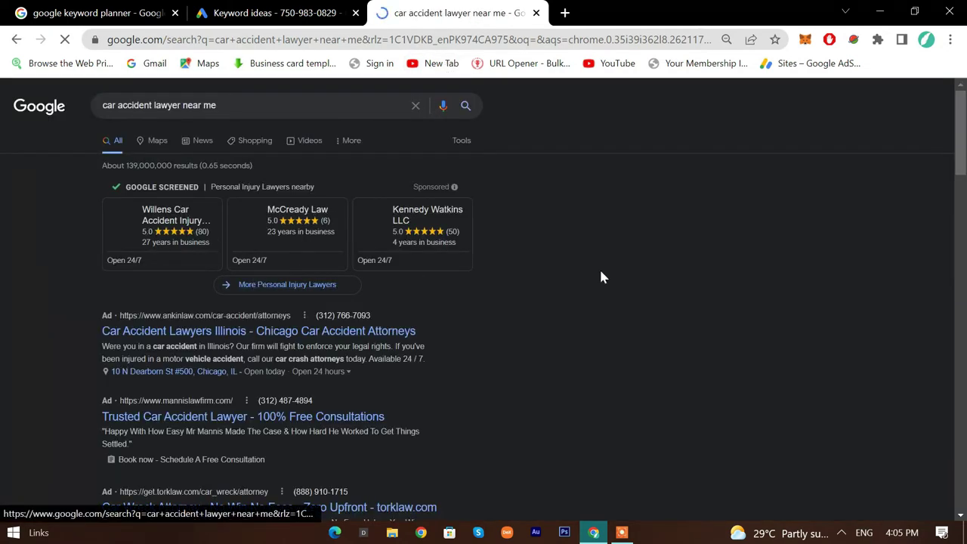
pyautogui.moveTo(63, 330); pyautogui.dragTo(676, 343)
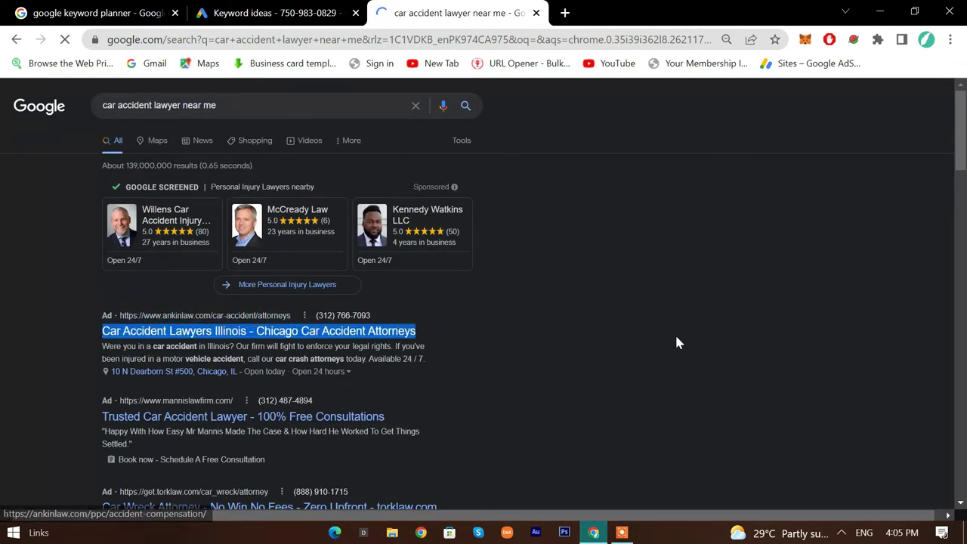
pyautogui.click(52, 256)
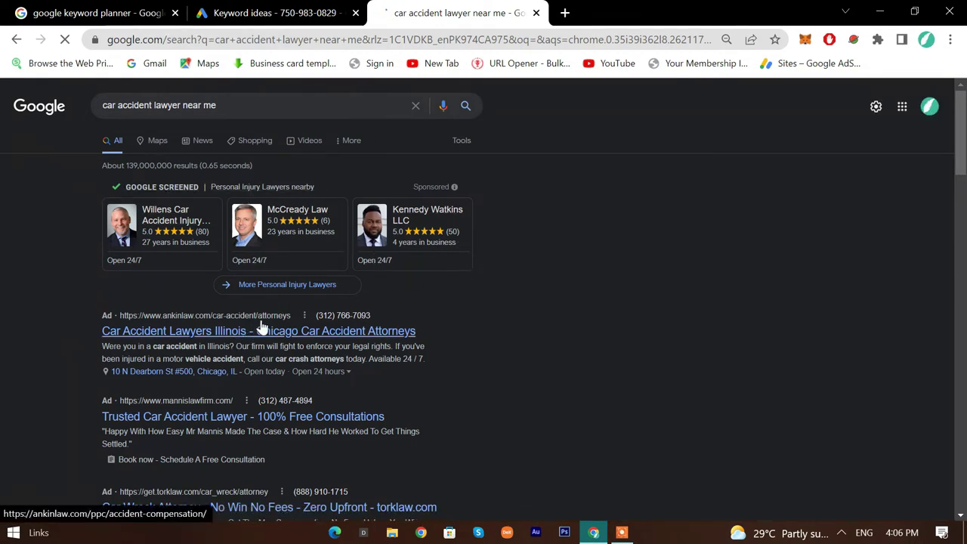
pyautogui.scroll(-2, 341, 300)
pyautogui.scroll(-3, 362, 303)
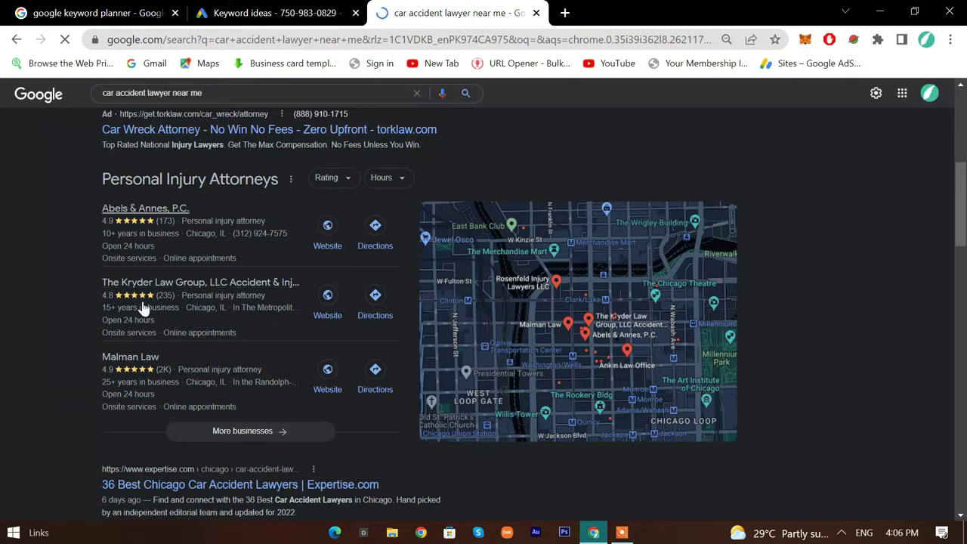
pyautogui.scroll(4, 143, 306)
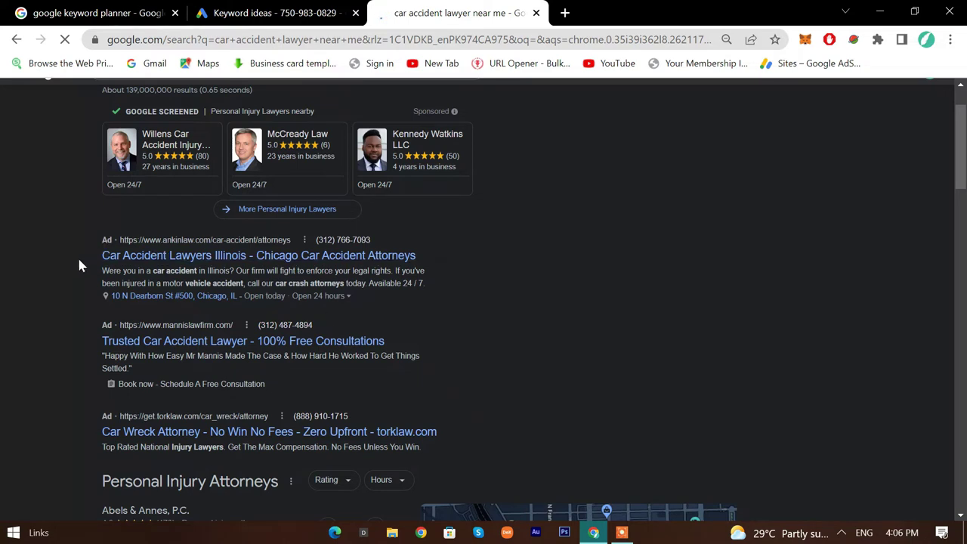
pyautogui.moveTo(77, 257)
pyautogui.mouseDown()
pyautogui.moveTo(255, 258)
pyautogui.moveTo(76, 257)
pyautogui.mouseUp()
# Step: Check the keyword's high-range top-of-page bid in Keyword Planner, return to the Google search results, and open a new tab
pyautogui.click(272, 13)
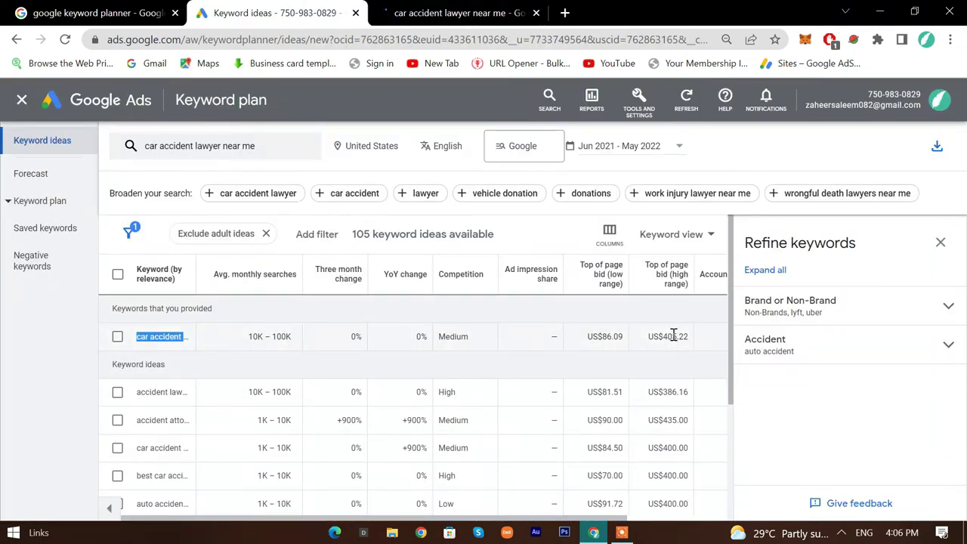
pyautogui.hotkey('ctrl', 'Tab')
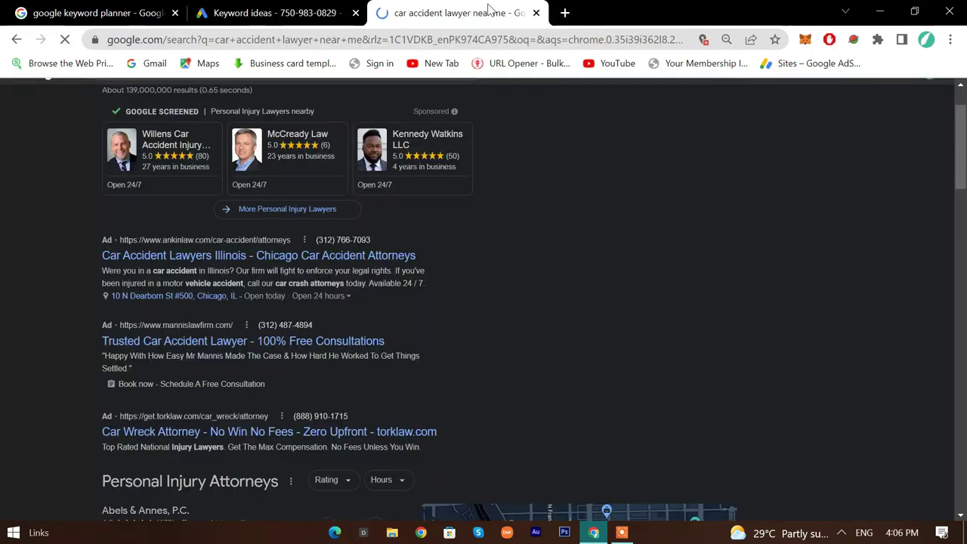
pyautogui.hotkey('ctrl', 'shift', 'Tab')
pyautogui.click(469, 9)
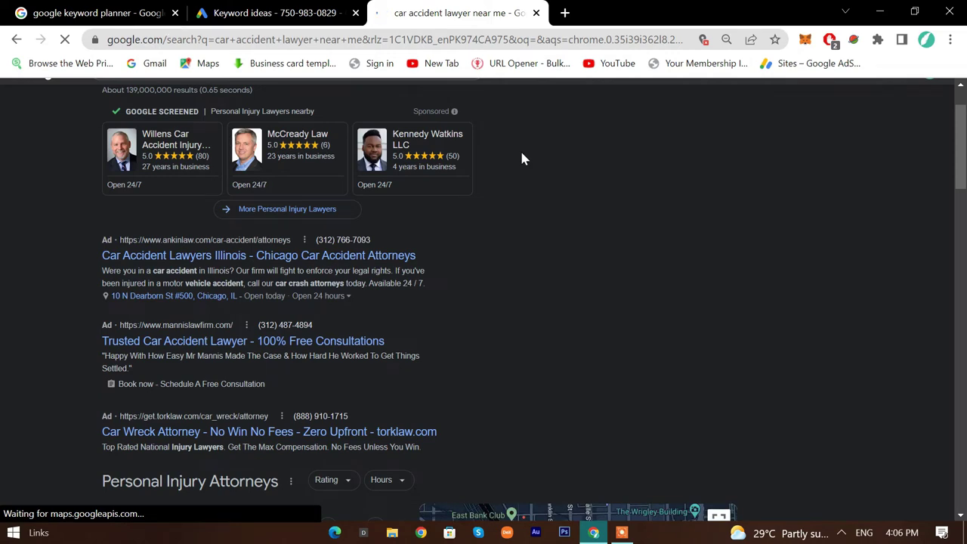
pyautogui.click(565, 13)
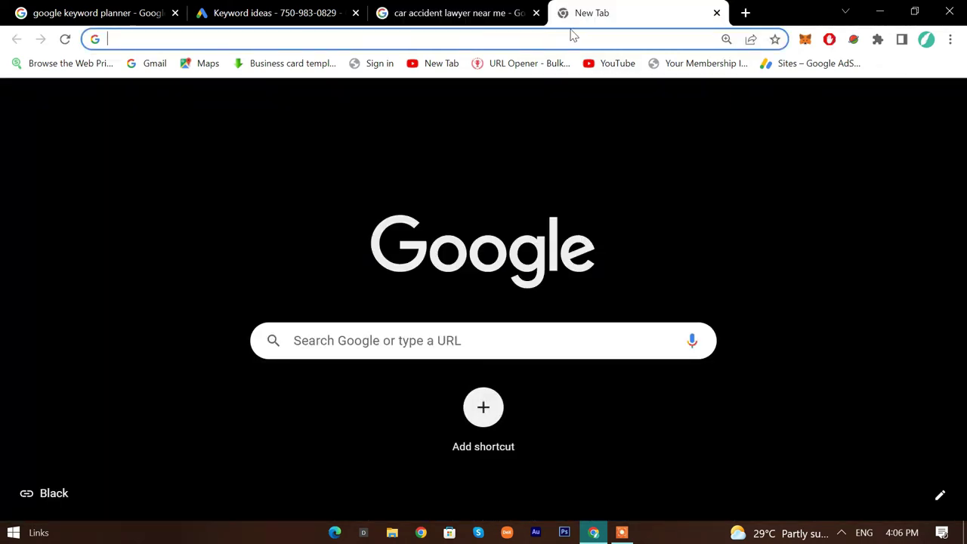
pyautogui.write('400x1')
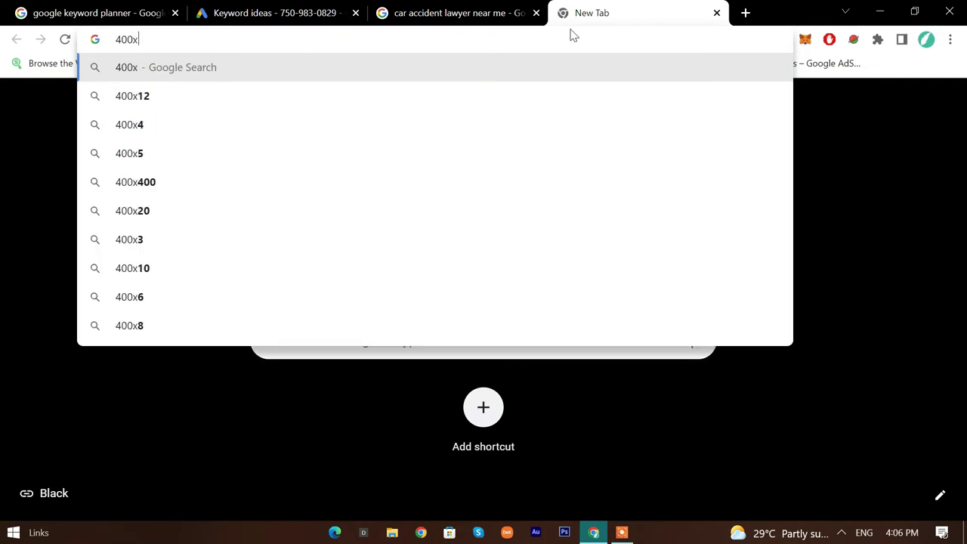
pyautogui.press('BackSpace')
pyautogui.press('BackSpace')
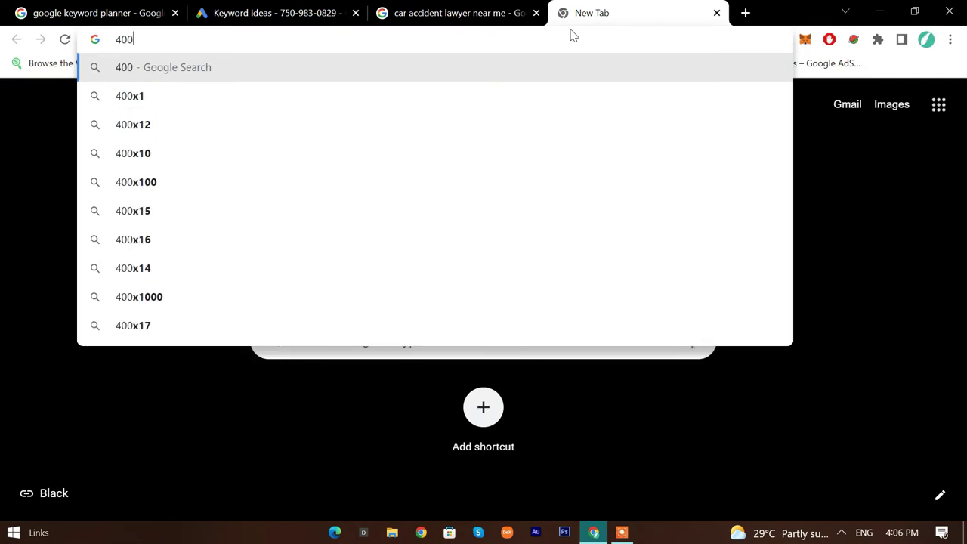
pyautogui.write('+100')
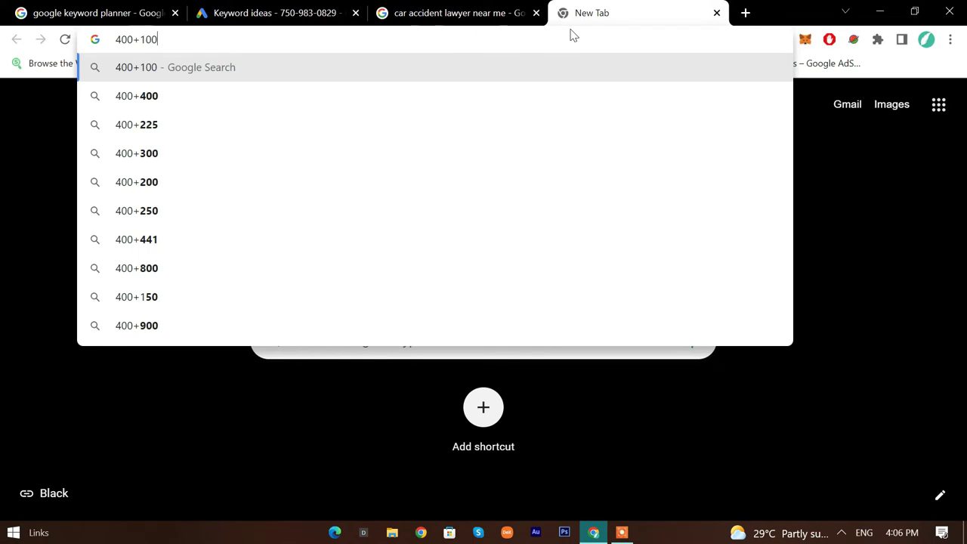
pyautogui.press('BackSpace')
pyautogui.press('BackSpace')
pyautogui.press('BackSpace')
pyautogui.press('BackSpace')
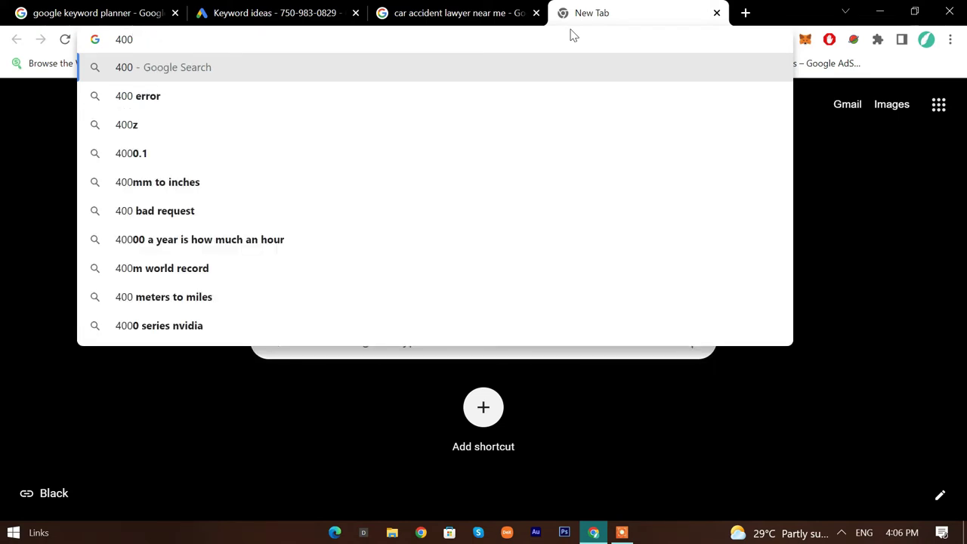
pyautogui.press('BackSpace')
pyautogui.press('BackSpace')
pyautogui.press('BackSpace')
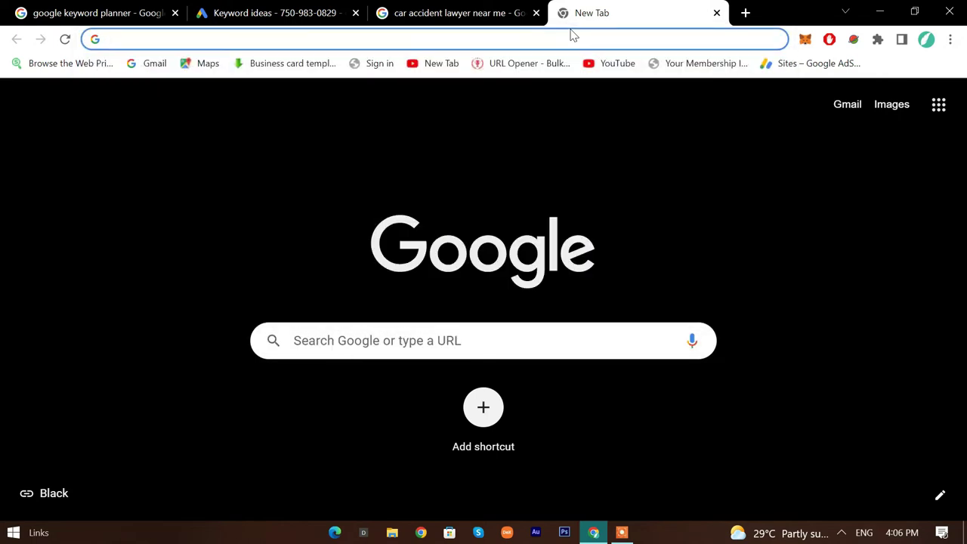
# Step: Search Google for "calculator" to bring up its online calculator
pyautogui.write('cal')
pyautogui.press('Down')
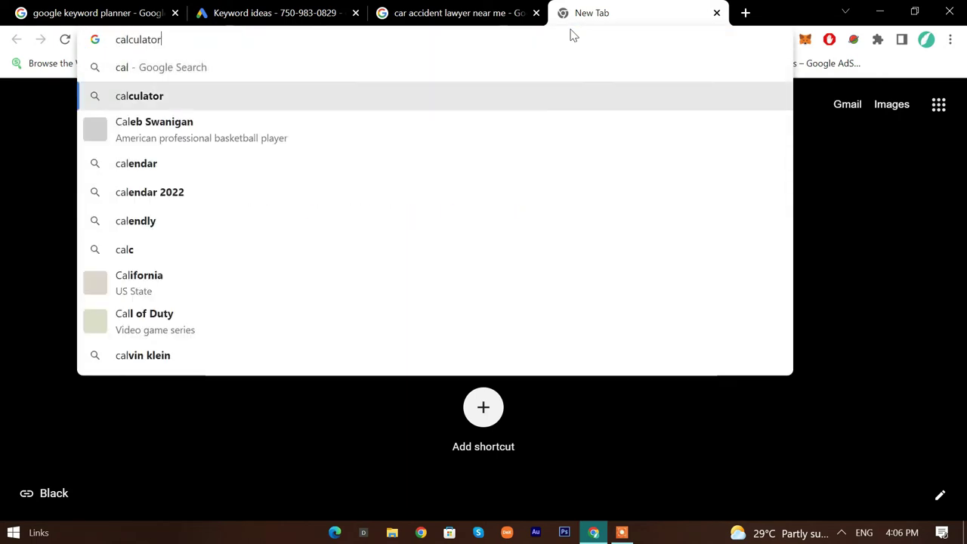
pyautogui.press('Return')
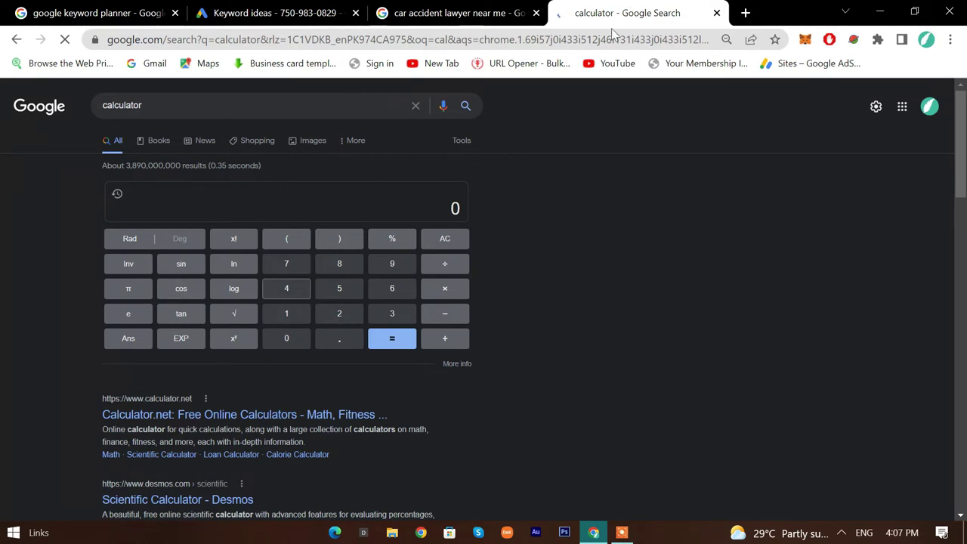
# Step: Disconnect Planet VPN from the search results page and return to the online calculator
pyautogui.click(511, 15)
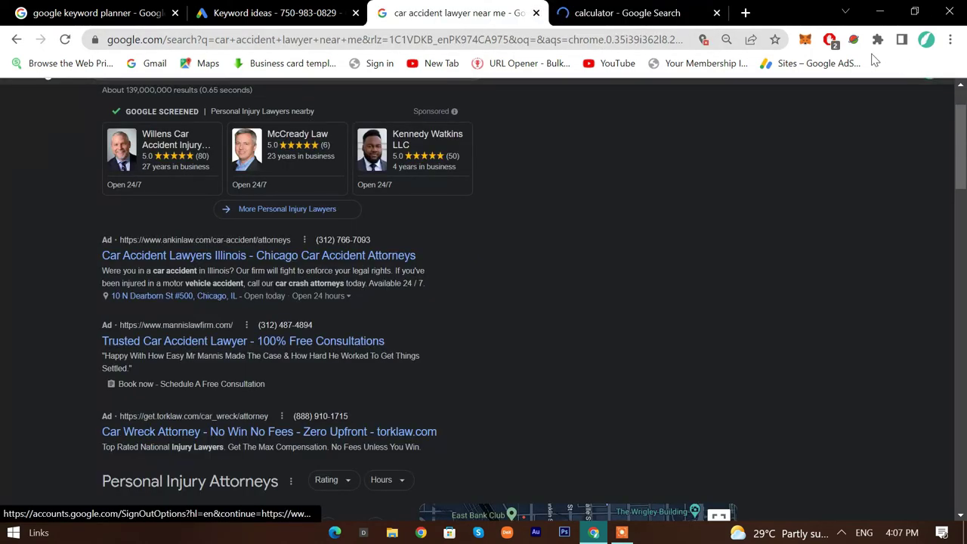
pyautogui.click(852, 40)
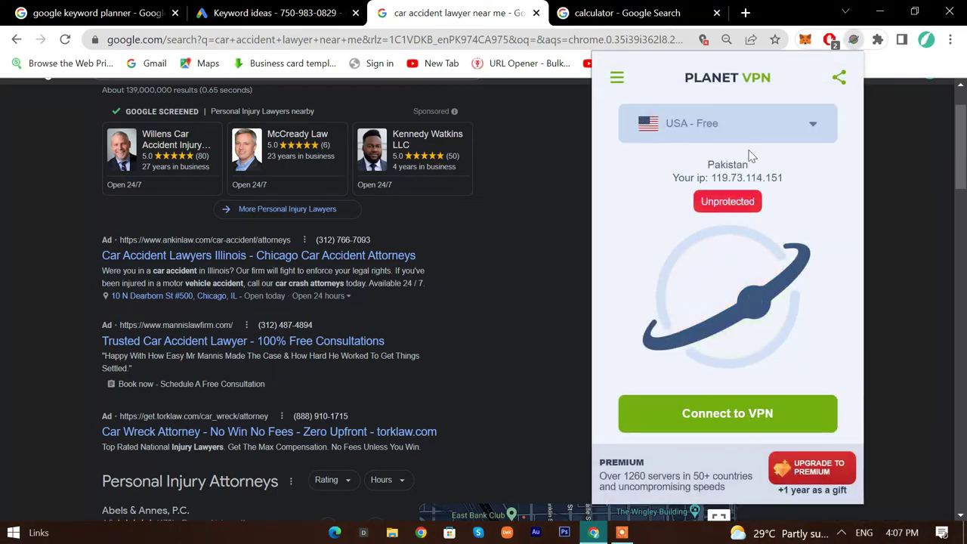
pyautogui.click(607, 15)
pyautogui.doubleClick(437, 213)
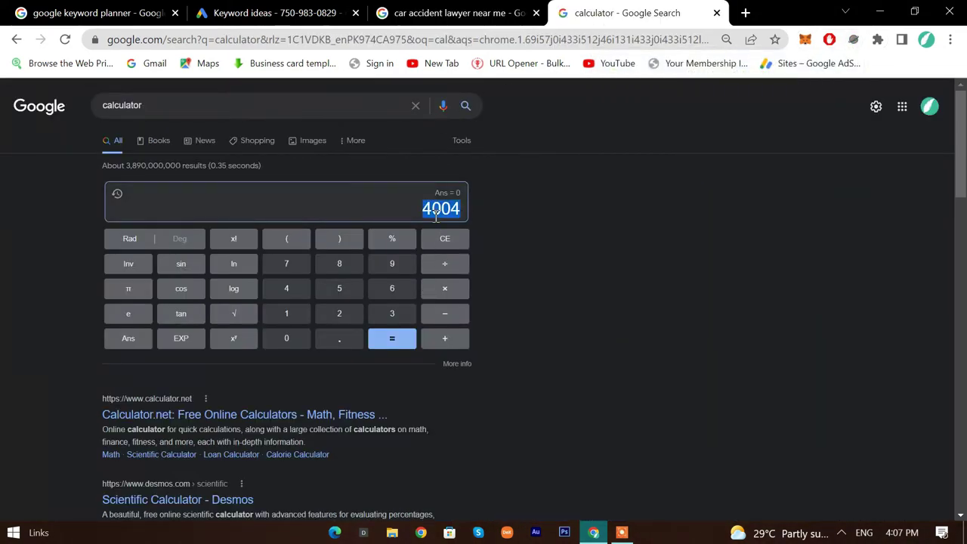
pyautogui.press('BackSpace')
pyautogui.press('BackSpace')
pyautogui.press('BackSpace')
pyautogui.press('BackSpace')
pyautogui.click(301, 291)
pyautogui.click(294, 324)
pyautogui.click(295, 328)
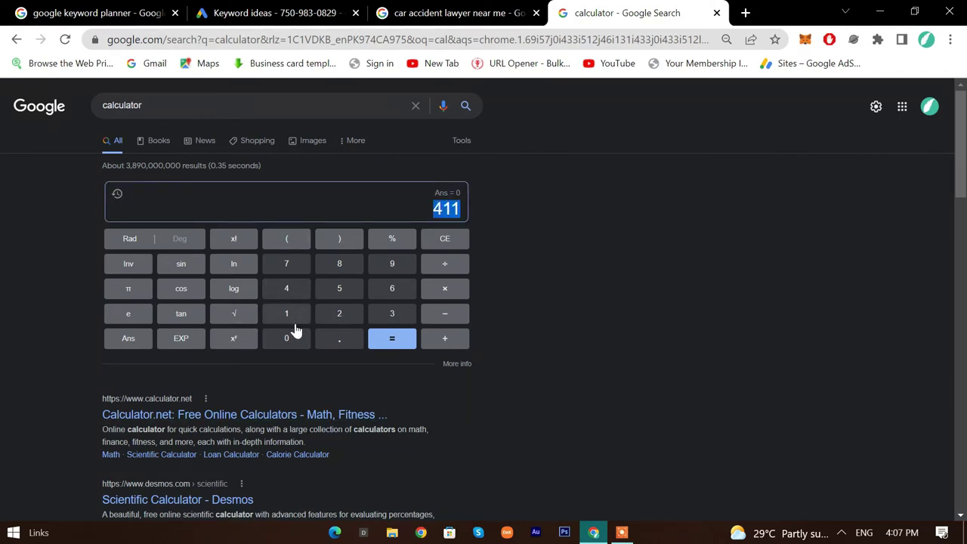
pyautogui.click(436, 242)
# Step: Calculate 400 ÷ 100 × 60 in the online calculator and highlight the result
pyautogui.click(306, 295)
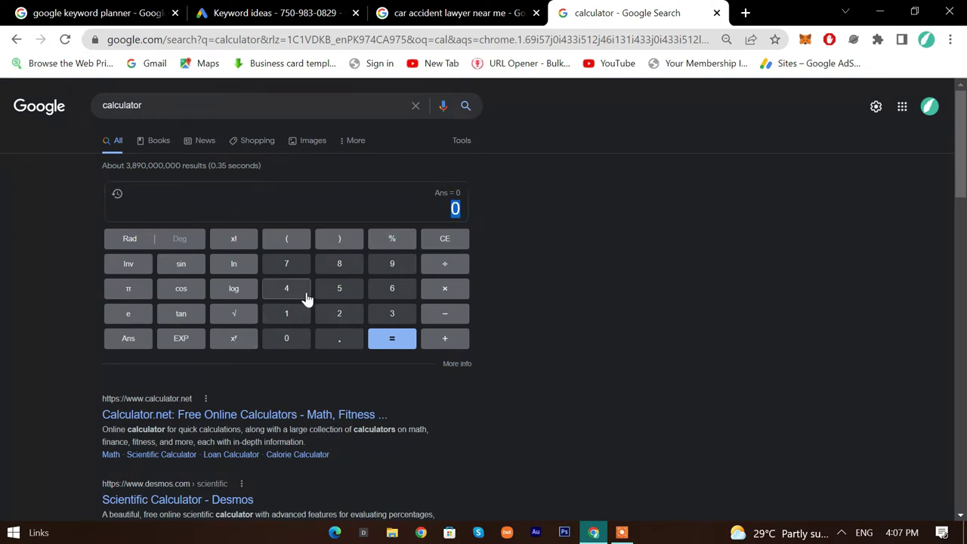
pyautogui.click(291, 344)
pyautogui.click(292, 343)
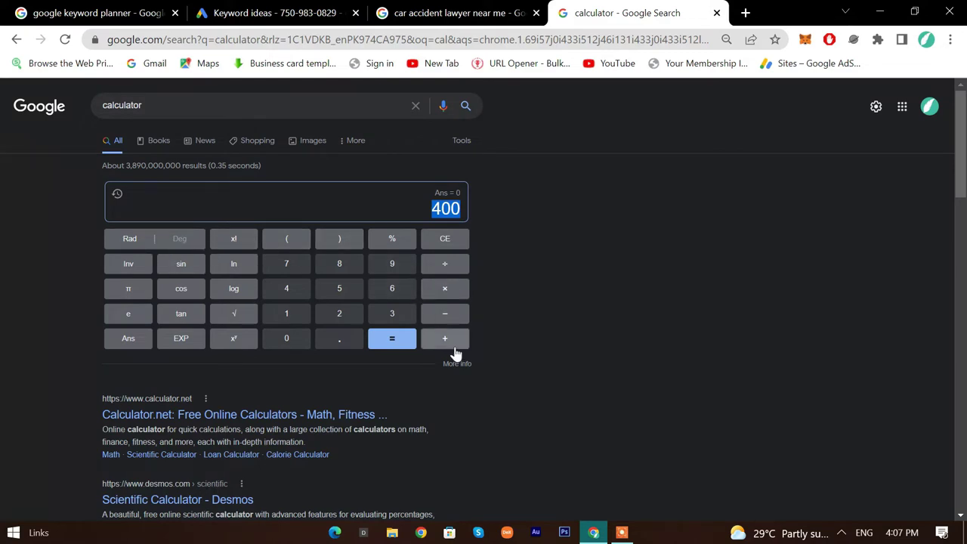
pyautogui.click(446, 264)
pyautogui.click(286, 316)
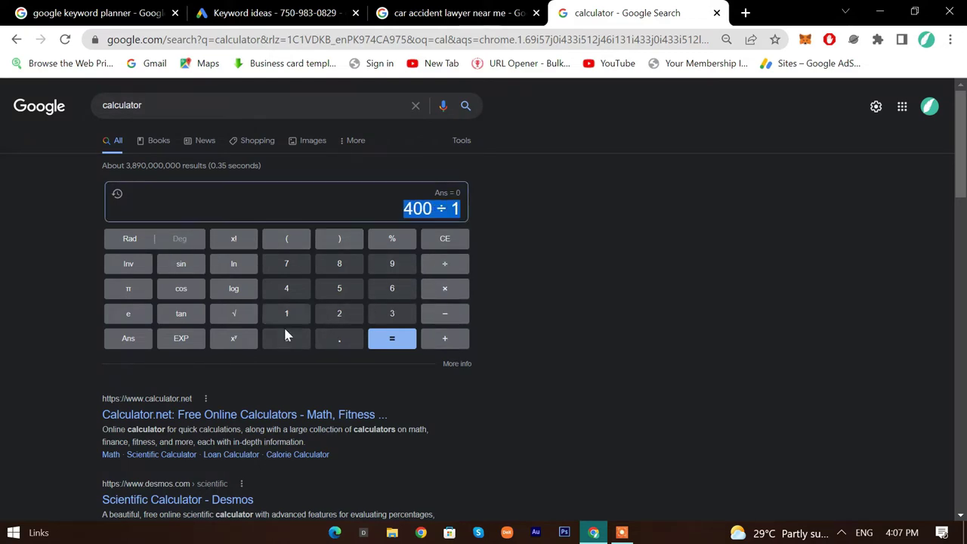
pyautogui.click(286, 339)
pyautogui.click(286, 339)
pyautogui.click(444, 291)
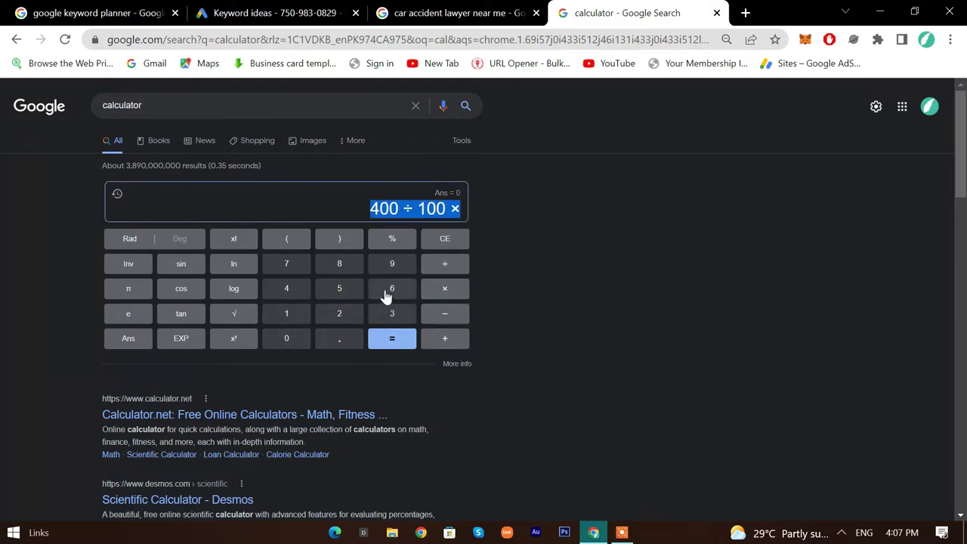
pyautogui.click(389, 292)
pyautogui.click(293, 340)
pyautogui.click(389, 338)
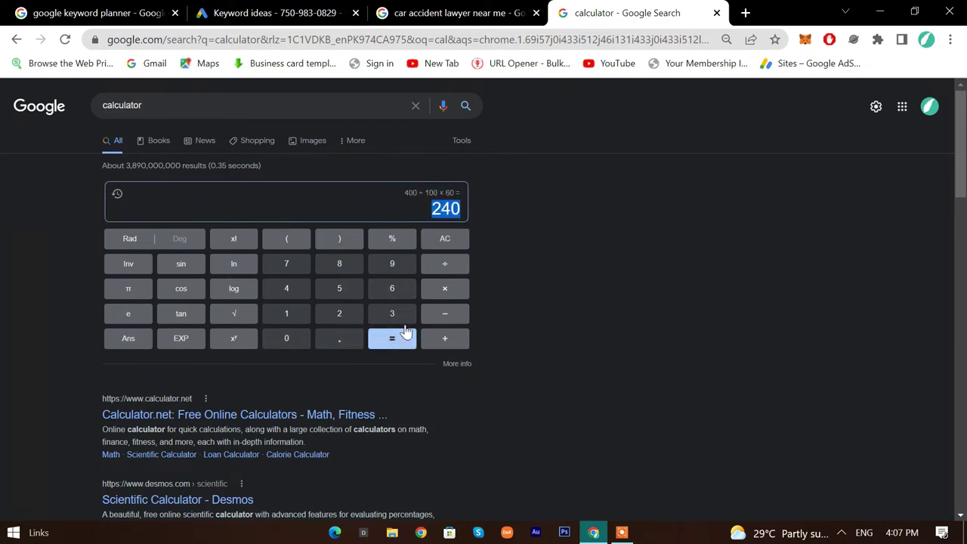
pyautogui.doubleClick(446, 209)
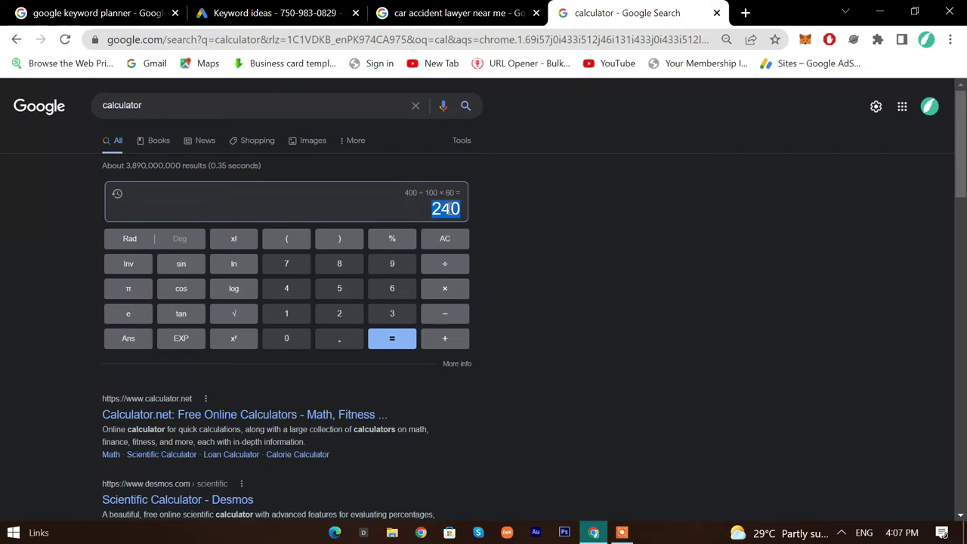
# Step: Copy the low-range top-of-page bid of the provided keyword in Keyword Planner and return to the calculator
pyautogui.click(227, 13)
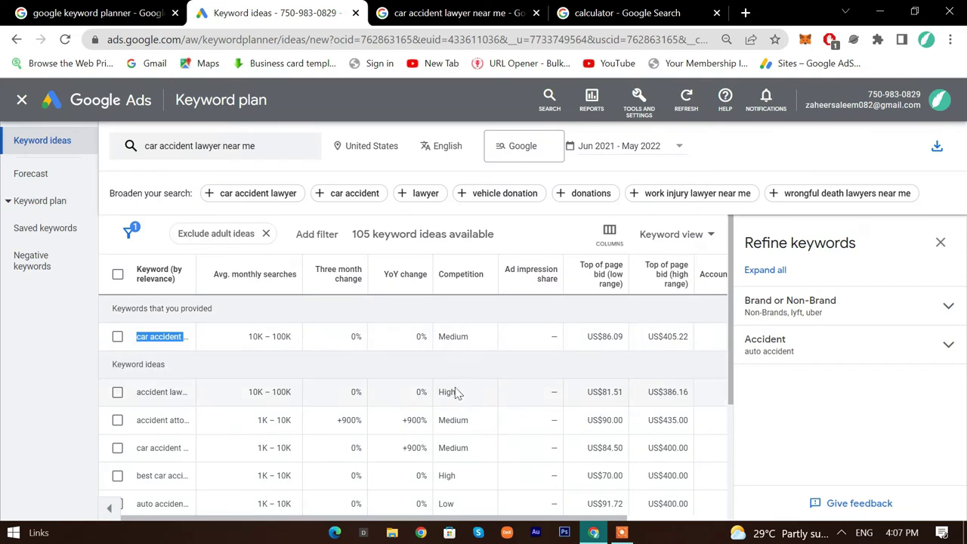
pyautogui.doubleClick(611, 336)
pyautogui.rightClick(610, 342)
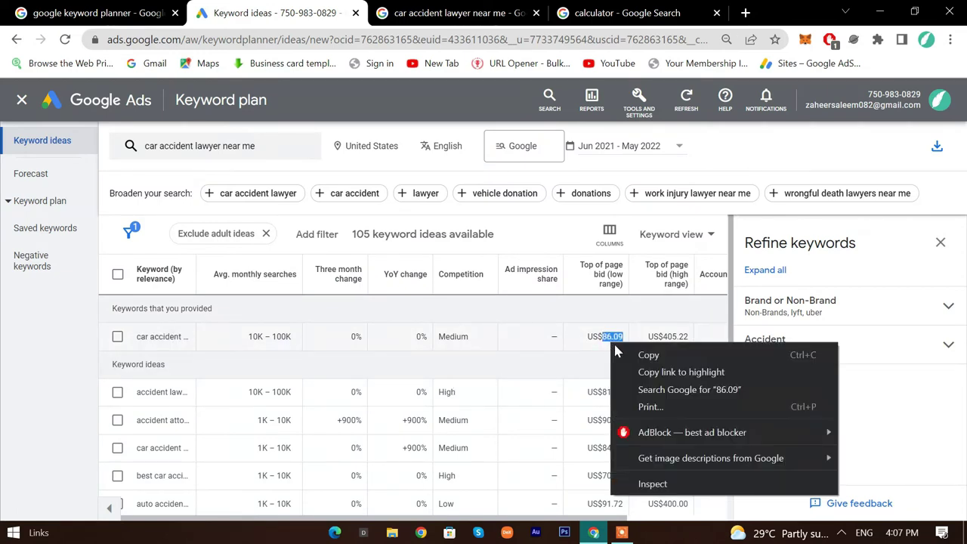
pyautogui.click(621, 355)
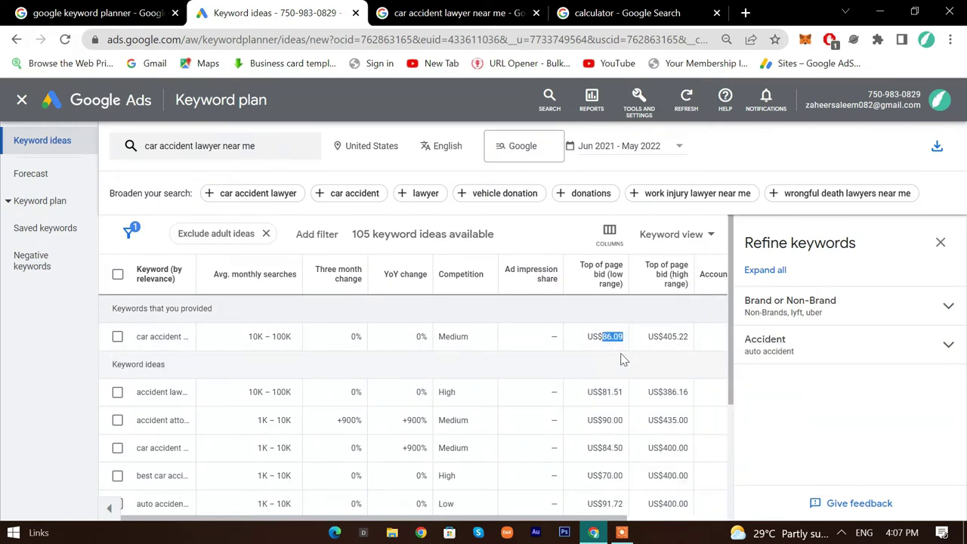
pyautogui.click(642, 12)
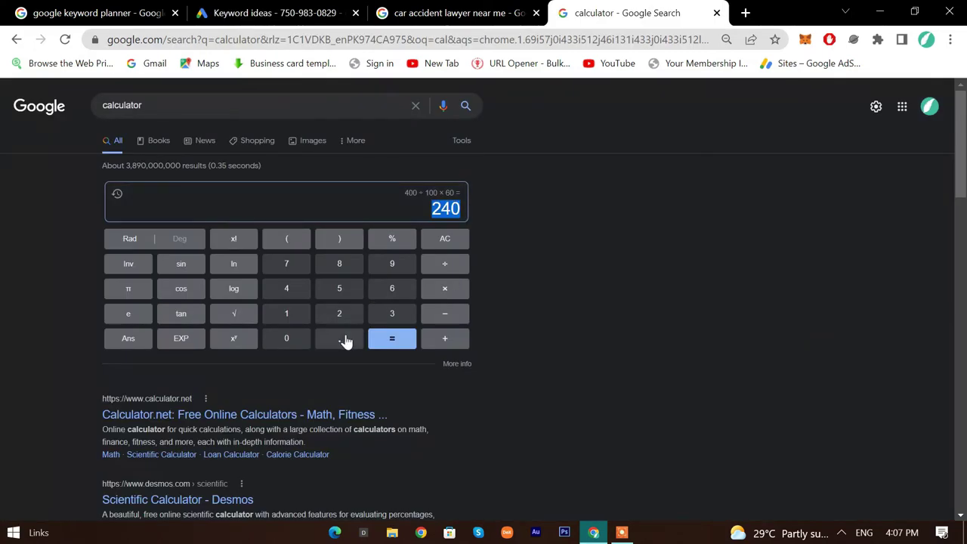
# Step: Clear the calculator and calculate 86 ÷ 100 × 60
pyautogui.click(349, 269)
pyautogui.click(454, 246)
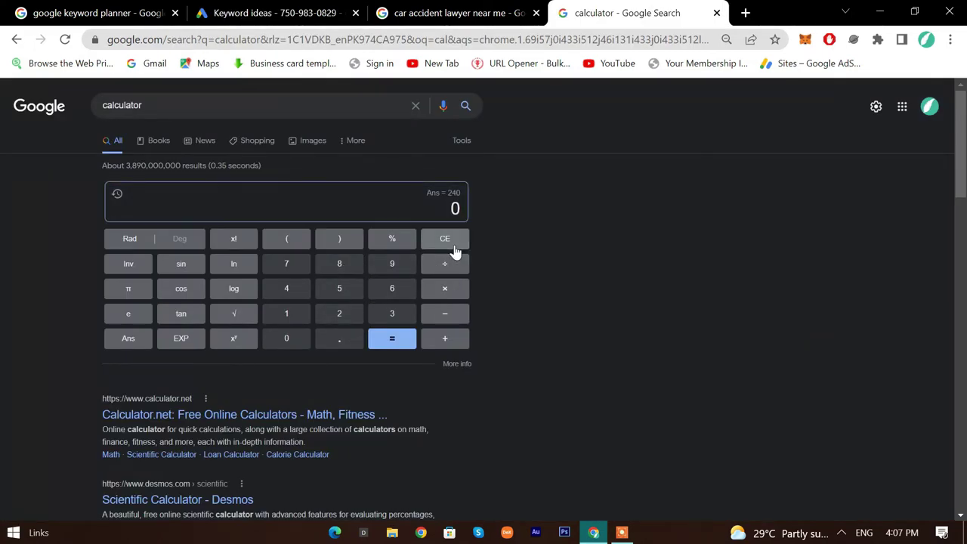
pyautogui.click(338, 266)
pyautogui.click(390, 292)
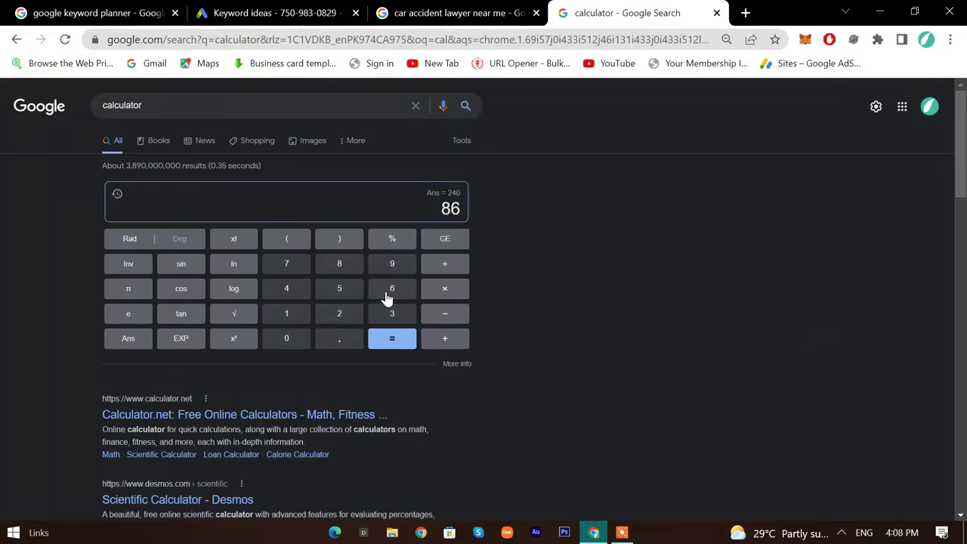
pyautogui.click(451, 266)
pyautogui.click(291, 315)
pyautogui.click(297, 337)
pyautogui.click(297, 338)
pyautogui.click(447, 287)
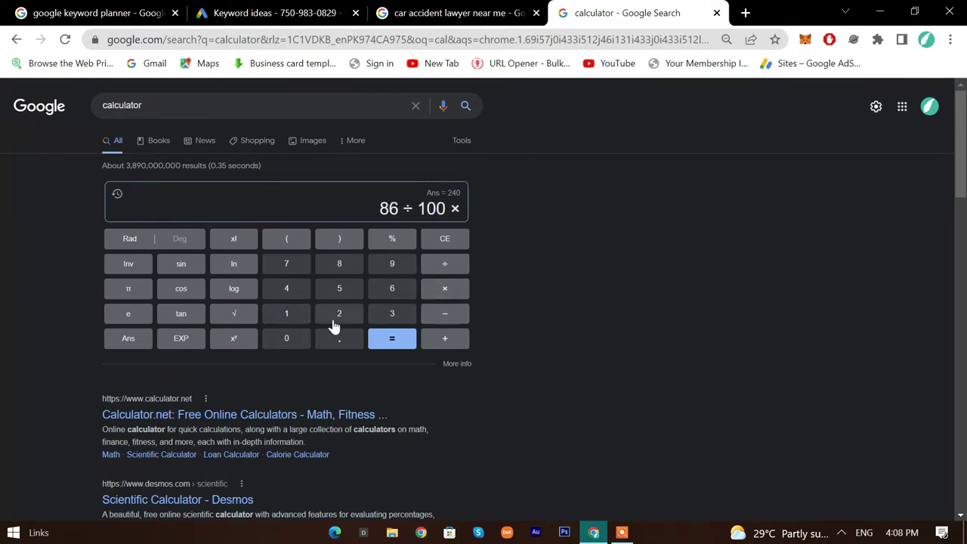
pyautogui.click(393, 291)
pyautogui.click(290, 340)
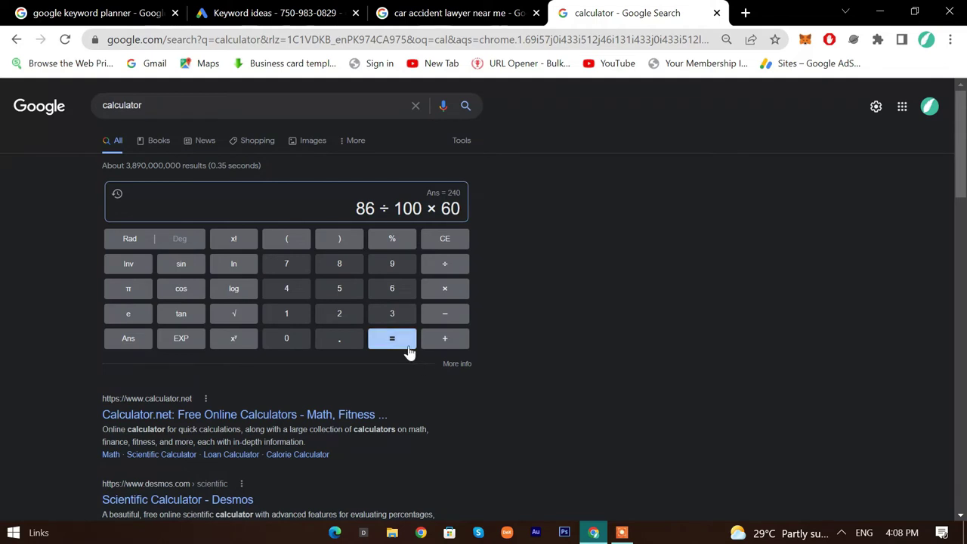
pyautogui.click(407, 346)
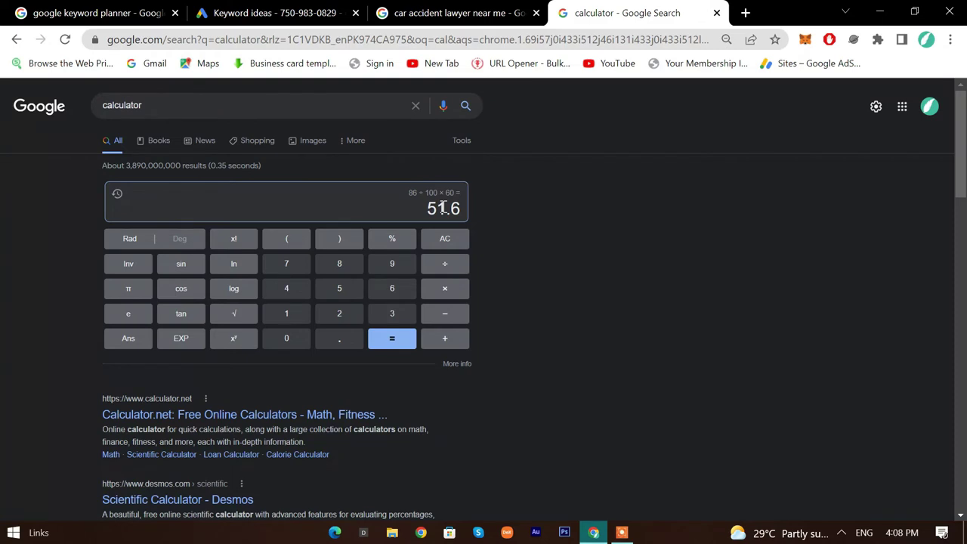
# Step: Close the calculator and place a new empty tab directly after the Keyword Planner tab
pyautogui.click(716, 13)
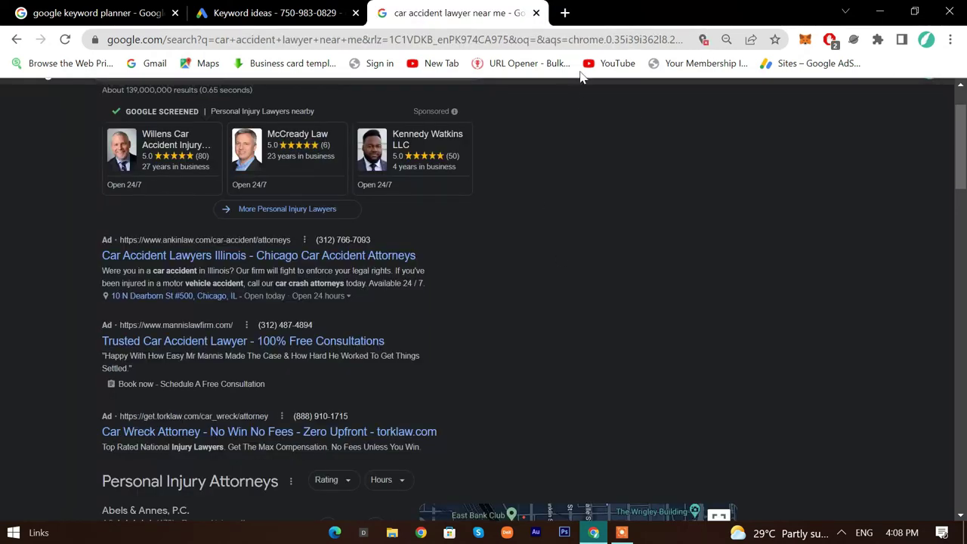
pyautogui.click(564, 12)
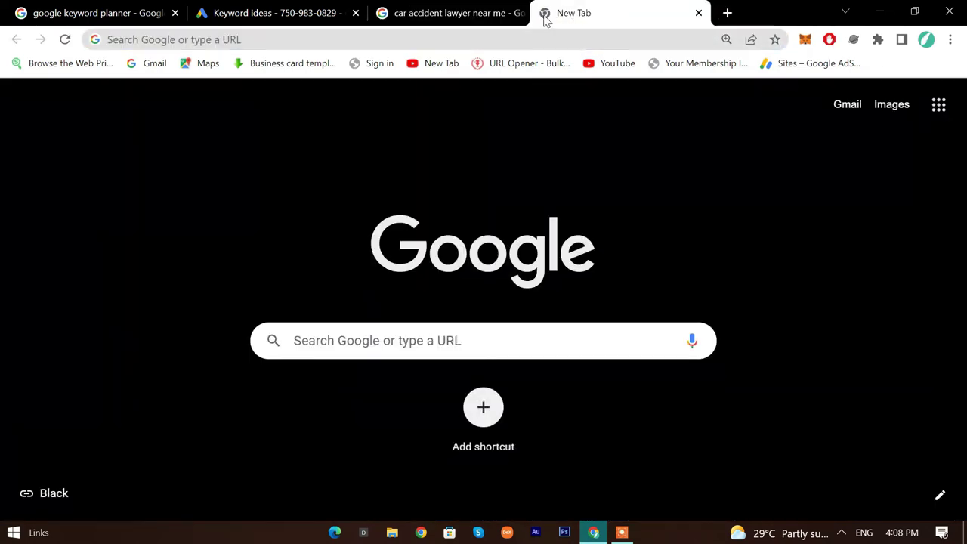
pyautogui.moveTo(544, 21); pyautogui.dragTo(366, 21)
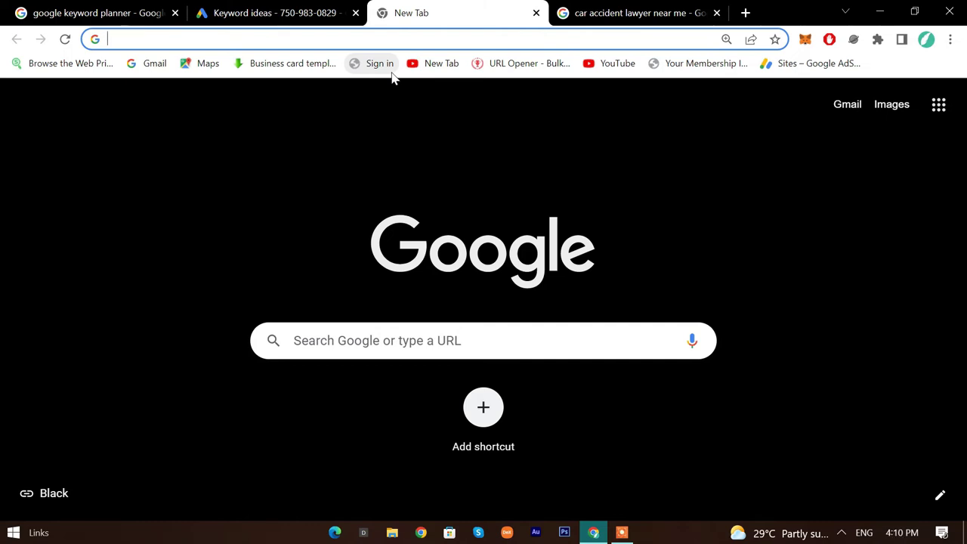
# Step: Highlight the first suggested keyword under Keyword ideas in Keyword Planner and return to the empty tab
pyautogui.click(259, 13)
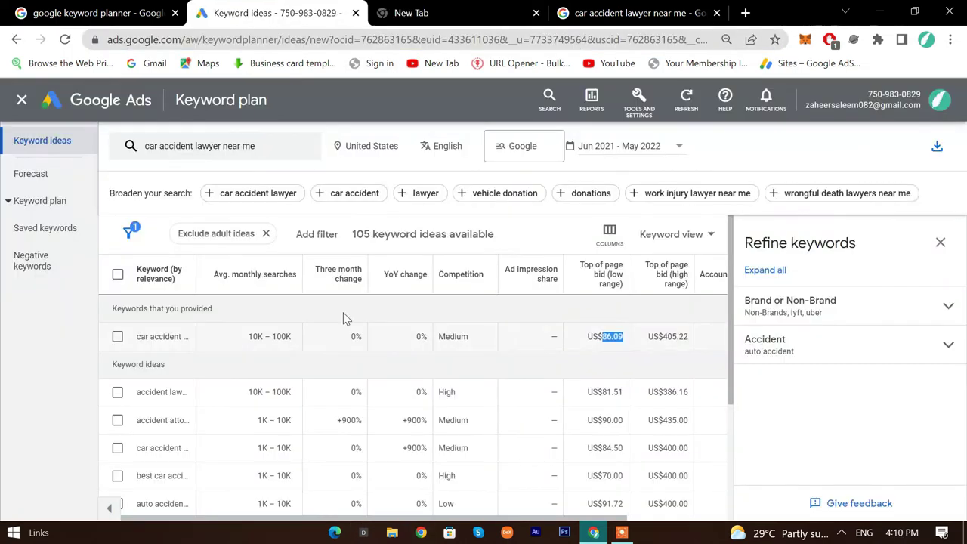
pyautogui.tripleClick(155, 392)
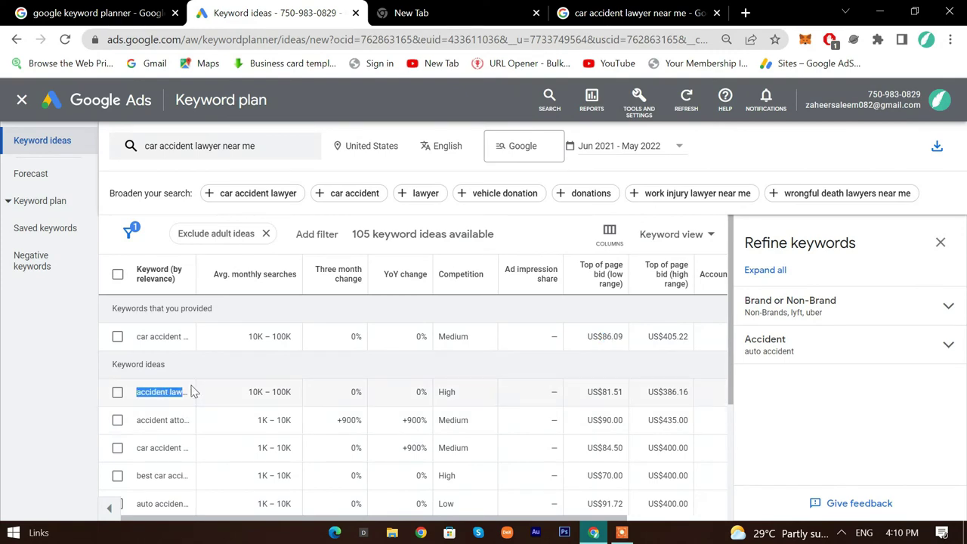
pyautogui.click(474, 7)
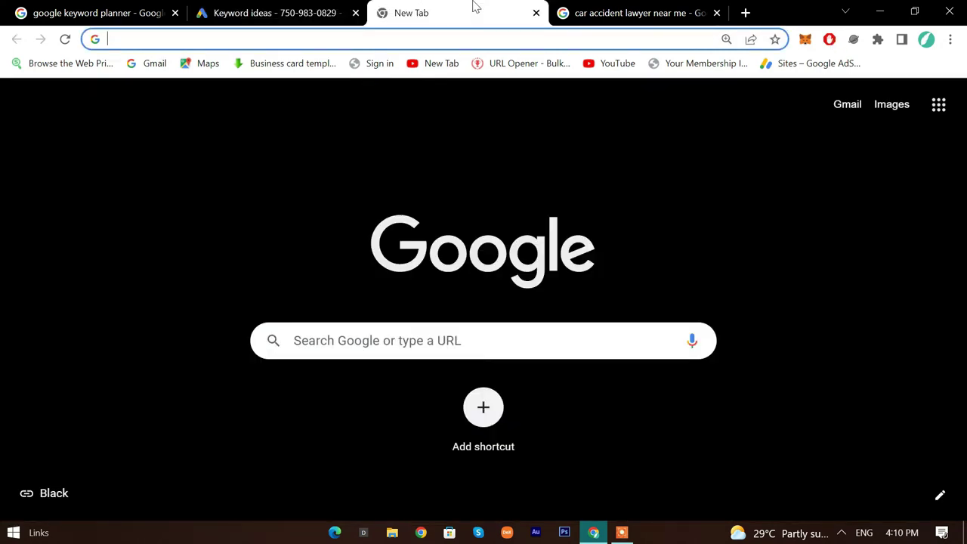
pyautogui.click(363, 10)
pyautogui.click(445, 6)
pyautogui.click(316, 23)
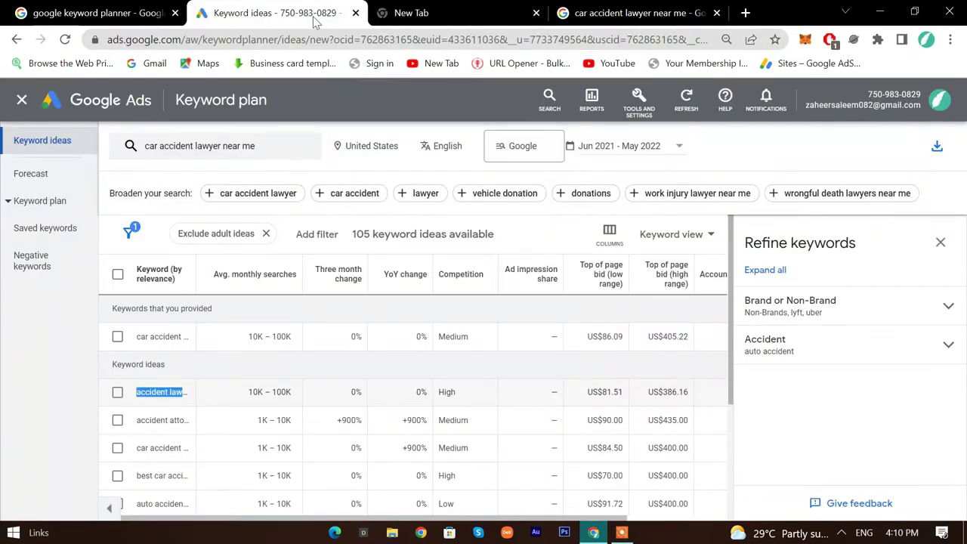
pyautogui.click(513, 16)
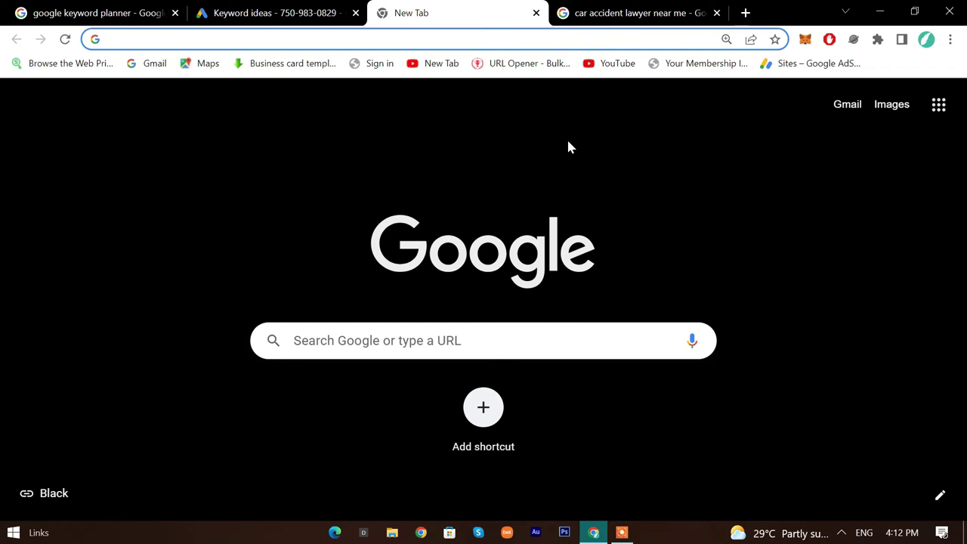
# Step: Close the "car accident lawyer near me" results tab and open quickideaz.com in the empty tab
pyautogui.click(577, 17)
pyautogui.click(716, 13)
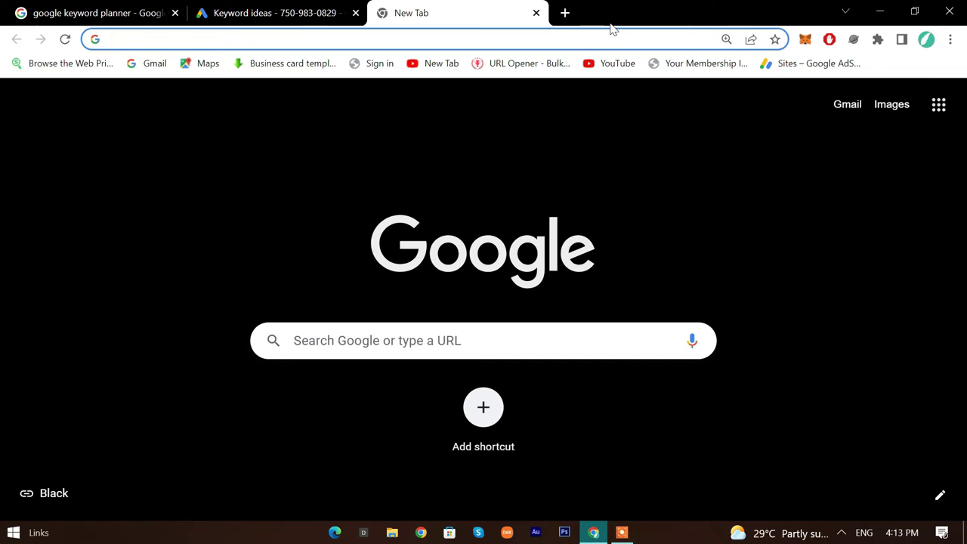
pyautogui.click(361, 9)
pyautogui.click(400, 9)
pyautogui.write('quick')
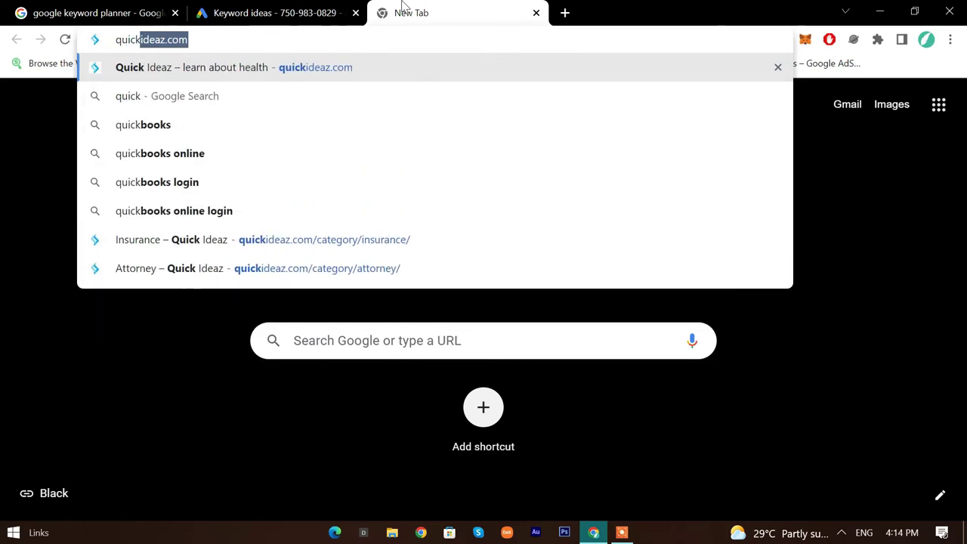
pyautogui.press('Return')
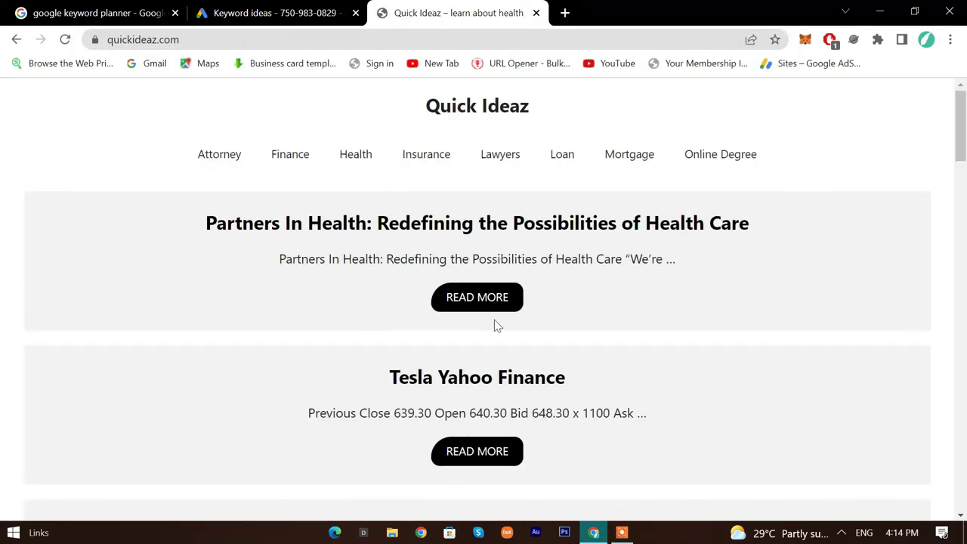
# Step: Look through the article list on the Quick Ideaz homepage, including the Tesla Yahoo Finance post, and return to its category links
pyautogui.moveTo(963, 155); pyautogui.dragTo(964, 434)
pyautogui.scroll(-5, 676, 423)
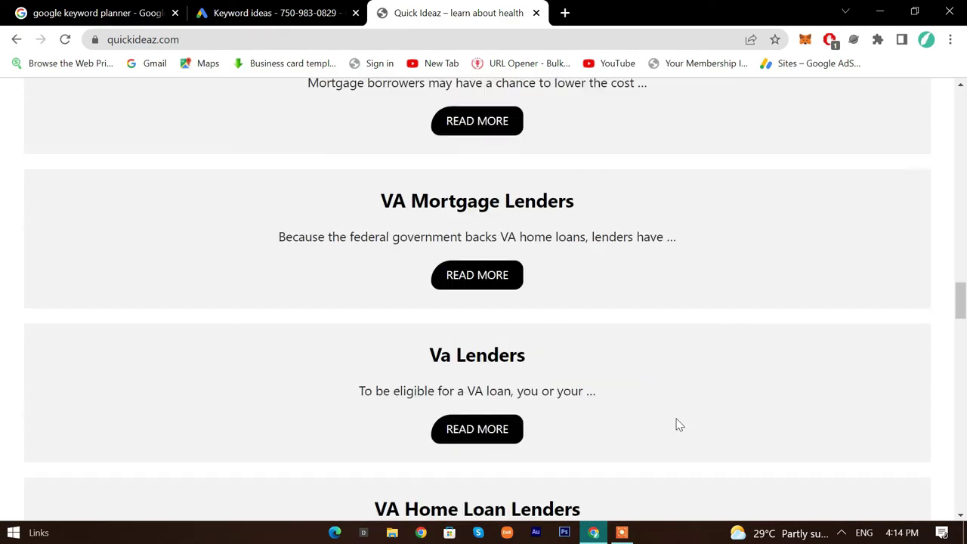
pyautogui.scroll(15, 725, 355)
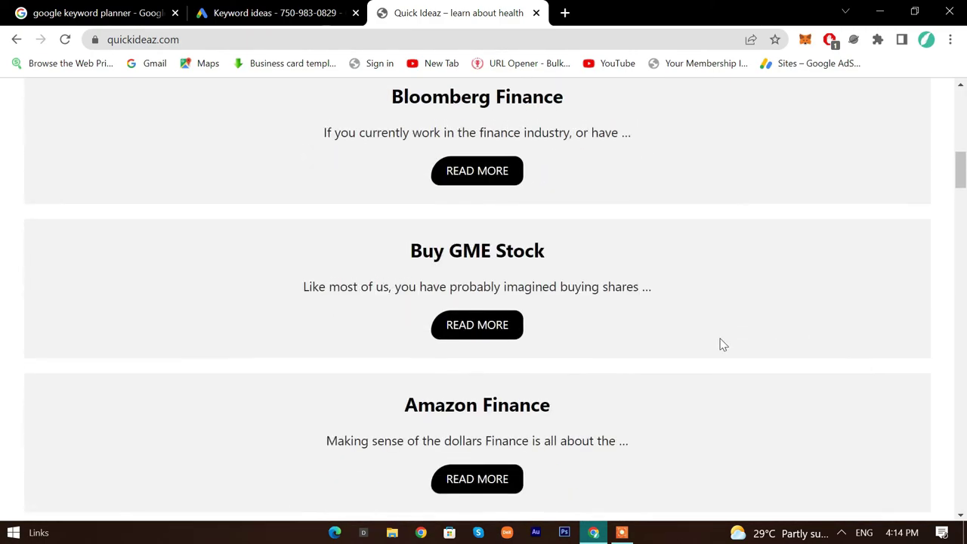
pyautogui.scroll(1, 702, 337)
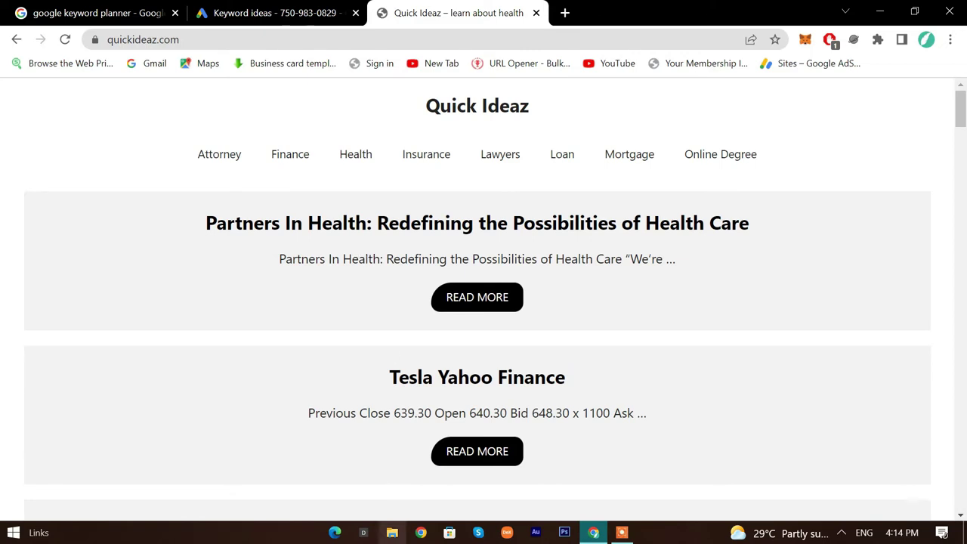
pyautogui.scroll(-2, 521, 367)
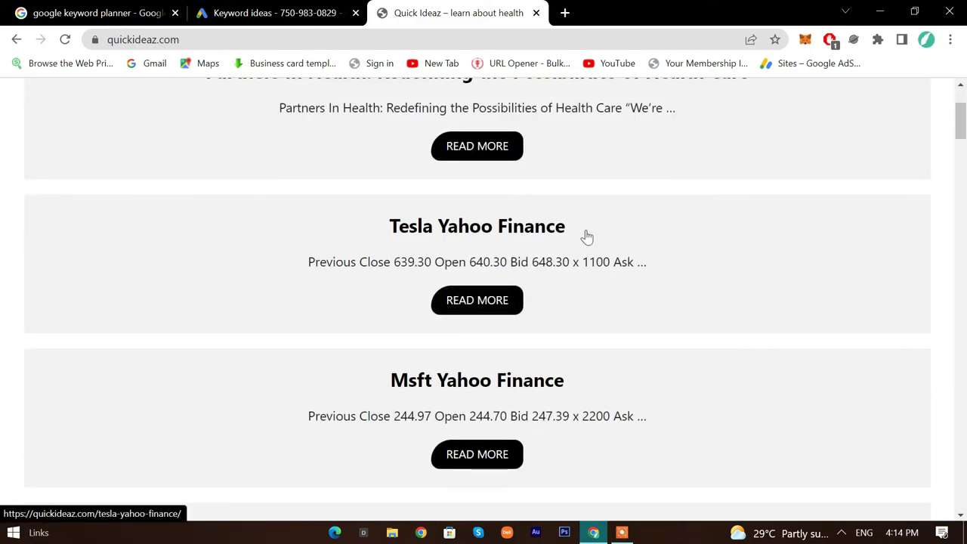
pyautogui.moveTo(646, 225); pyautogui.dragTo(449, 227)
pyautogui.click(807, 201)
pyautogui.scroll(2, 801, 201)
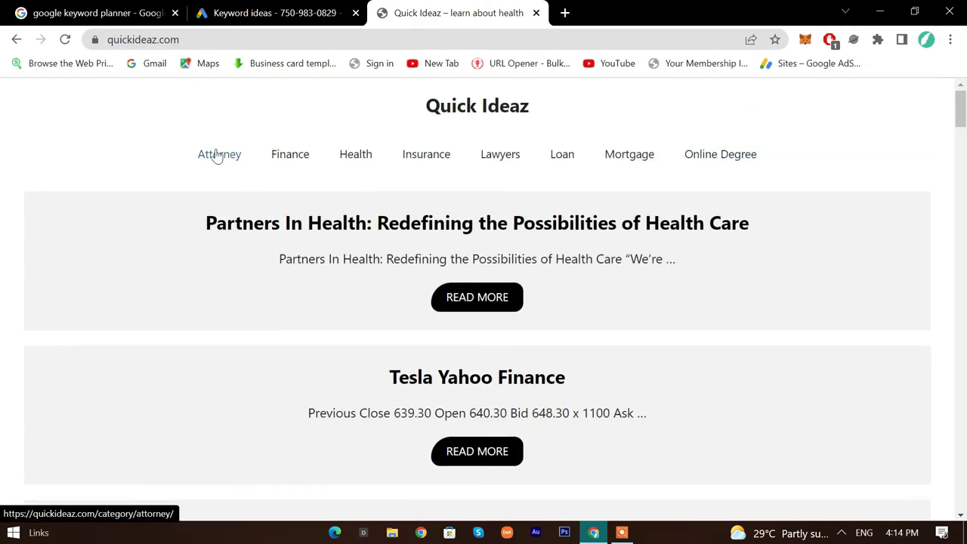
# Step: Copy the article title "Tesla Yahoo Finance" from the Quick Ideaz homepage
pyautogui.moveTo(382, 381); pyautogui.dragTo(582, 376)
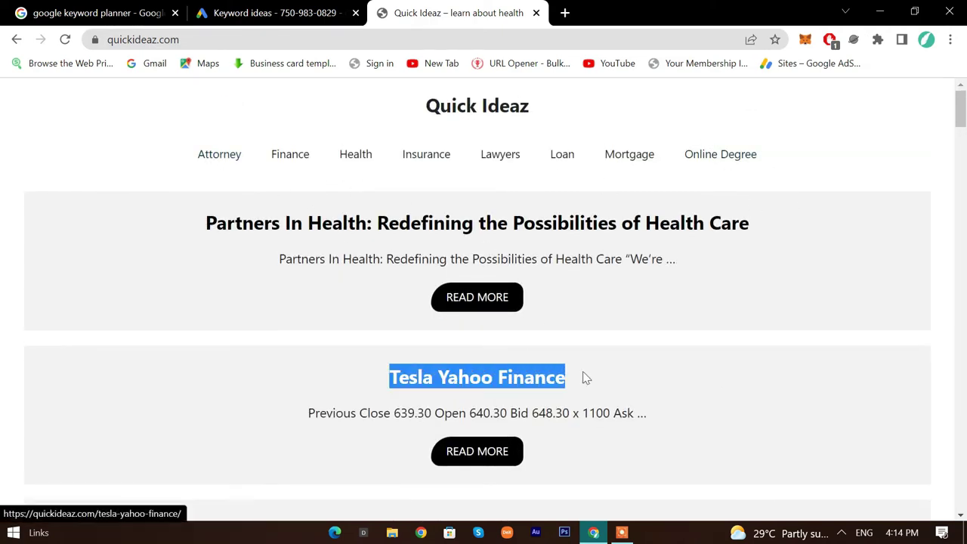
pyautogui.rightClick(582, 376)
pyautogui.click(582, 234)
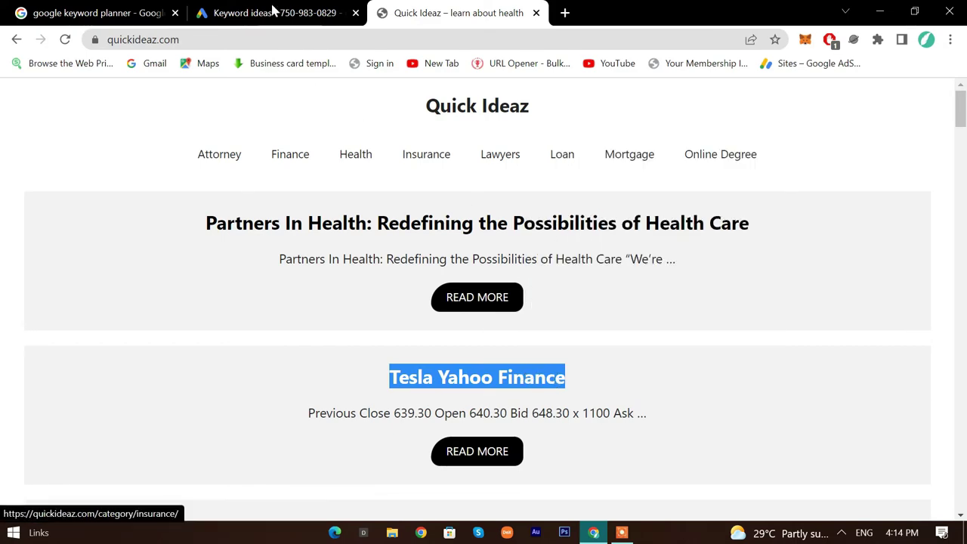
# Step: Replace the Keyword Planner search term with "Tesla Yahoo Finance", get its results, and highlight its low-range top-of-page bid
pyautogui.click(274, 13)
pyautogui.click(244, 147)
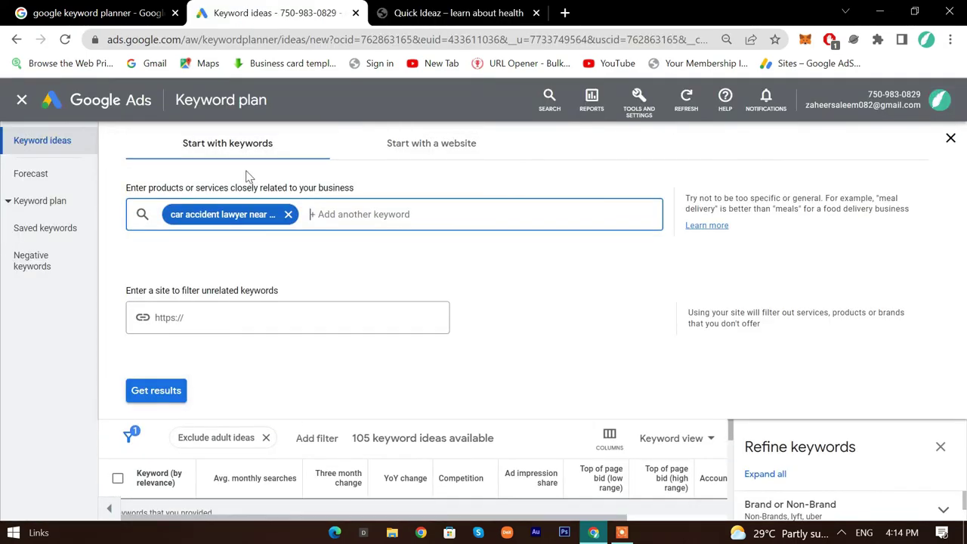
pyautogui.click(290, 218)
pyautogui.hotkey('ctrl', 'a')
pyautogui.rightClick(294, 218)
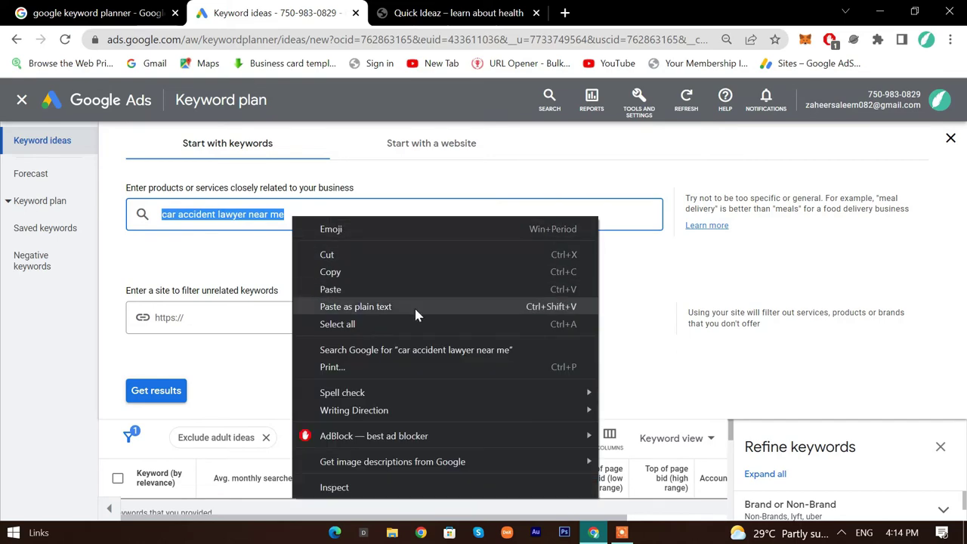
pyautogui.click(412, 305)
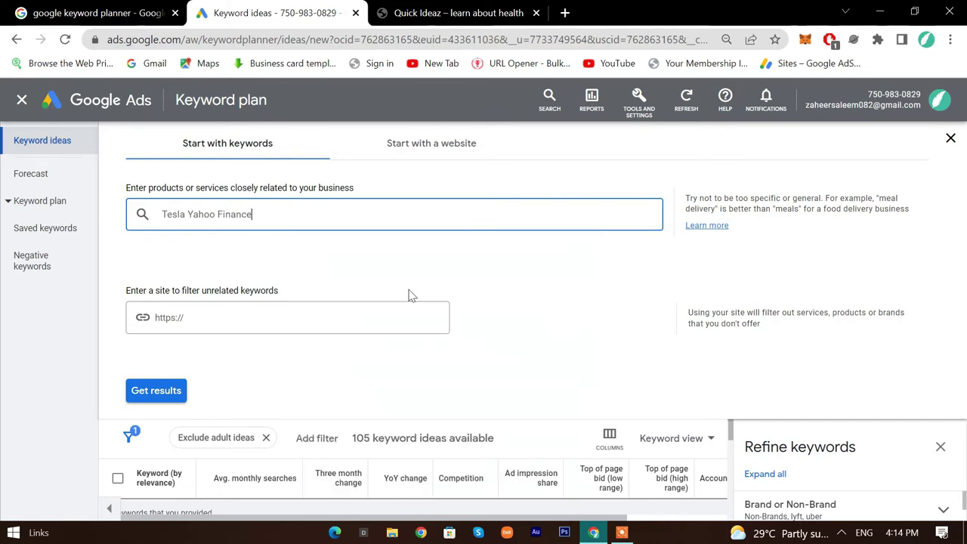
pyautogui.click(183, 397)
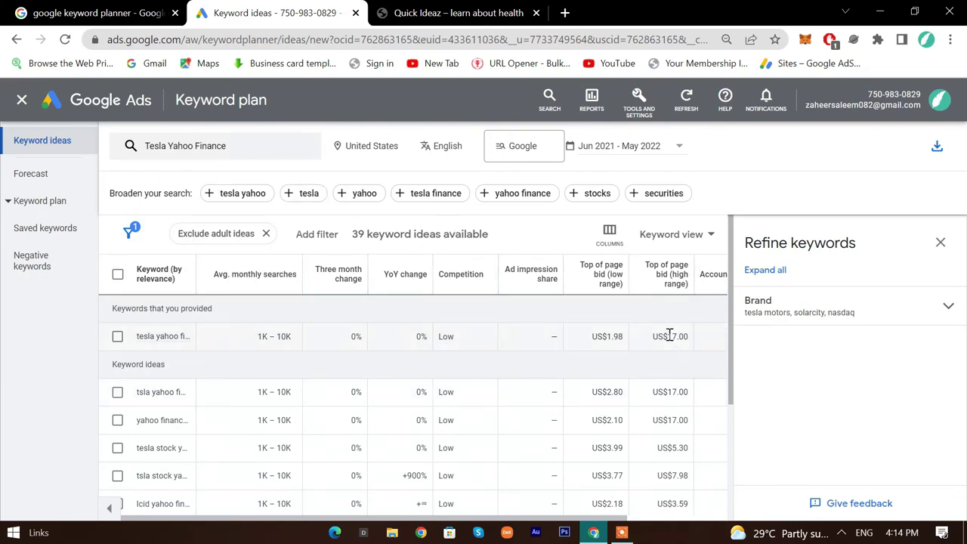
pyautogui.moveTo(689, 337); pyautogui.dragTo(591, 337)
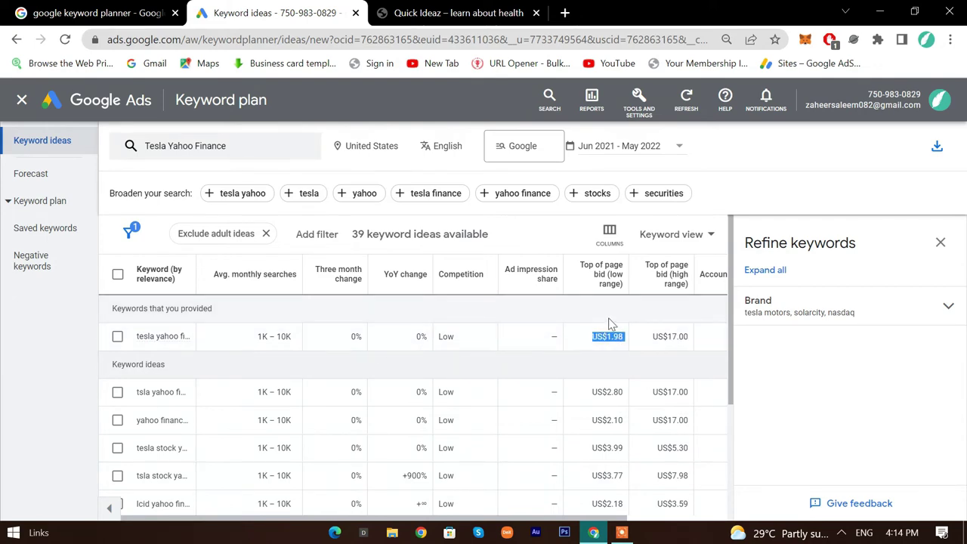
# Step: Return to the Quick Ideaz article list and copy the title "Yahoo Finance Symbol Lookup"
pyautogui.click(451, 23)
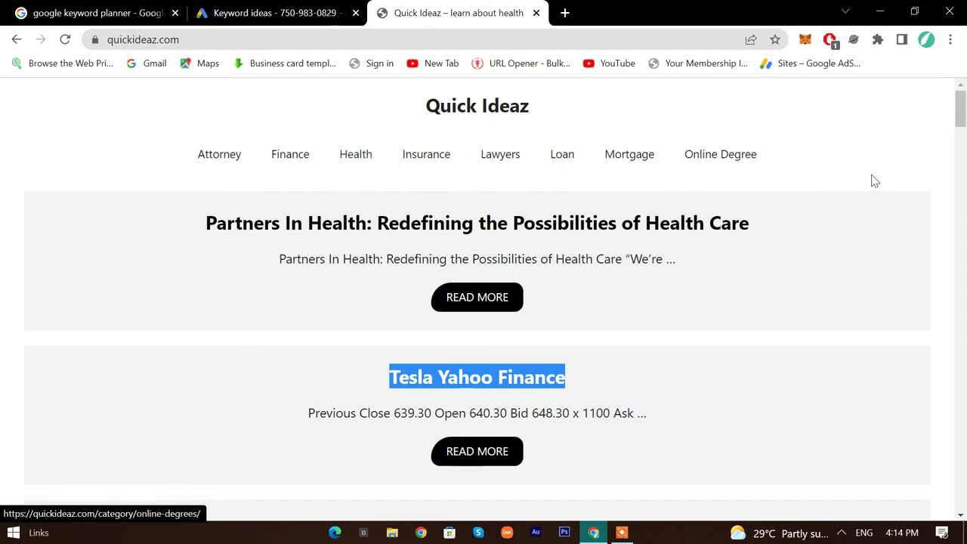
pyautogui.scroll(-5, 567, 330)
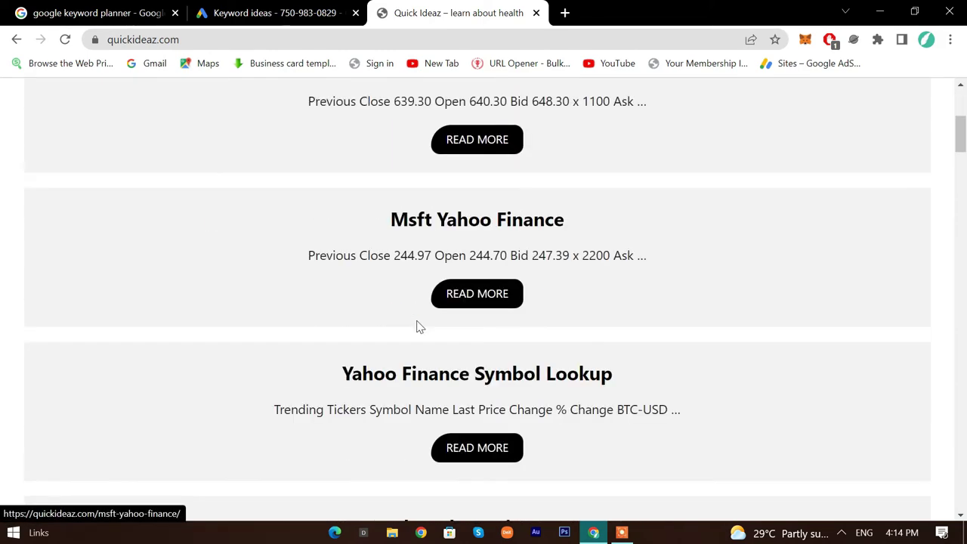
pyautogui.scroll(-3, 461, 264)
pyautogui.scroll(6, 355, 252)
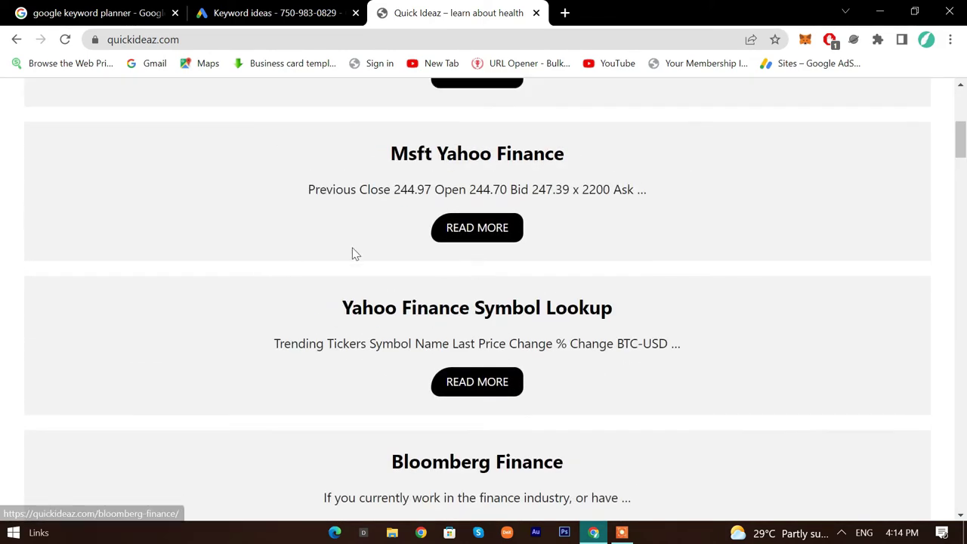
pyautogui.moveTo(389, 226); pyautogui.dragTo(582, 198)
pyautogui.scroll(-4, 472, 205)
pyautogui.tripleClick(381, 227)
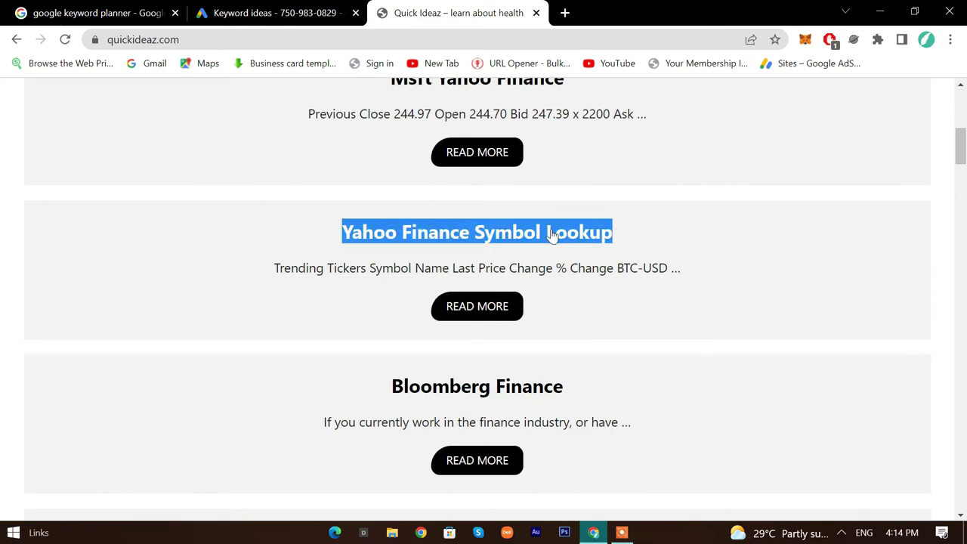
pyautogui.rightClick(532, 231)
pyautogui.click(607, 342)
# Step: Replace the Keyword Planner search term with "Yahoo Finance Symbol Lookup" and get its keyword results
pyautogui.click(276, 13)
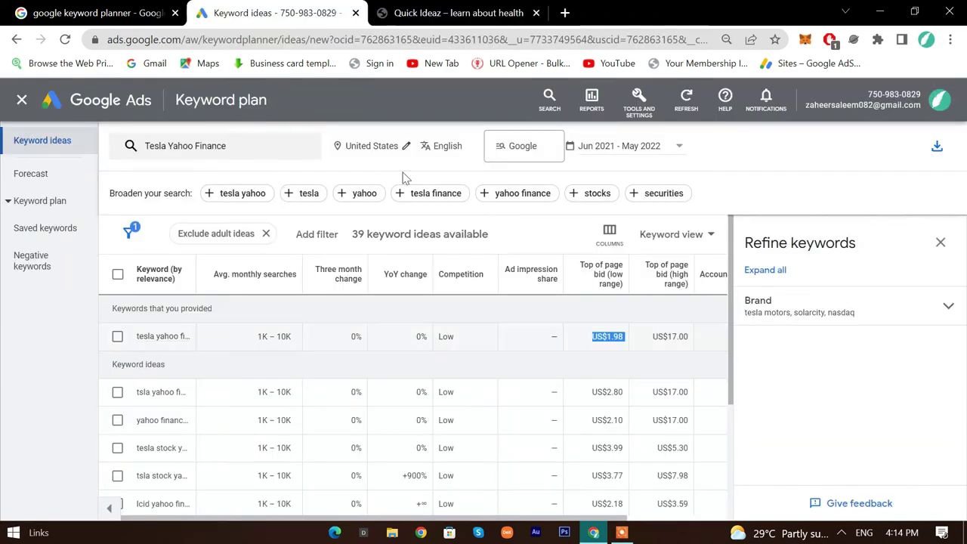
pyautogui.click(274, 159)
pyautogui.click(264, 215)
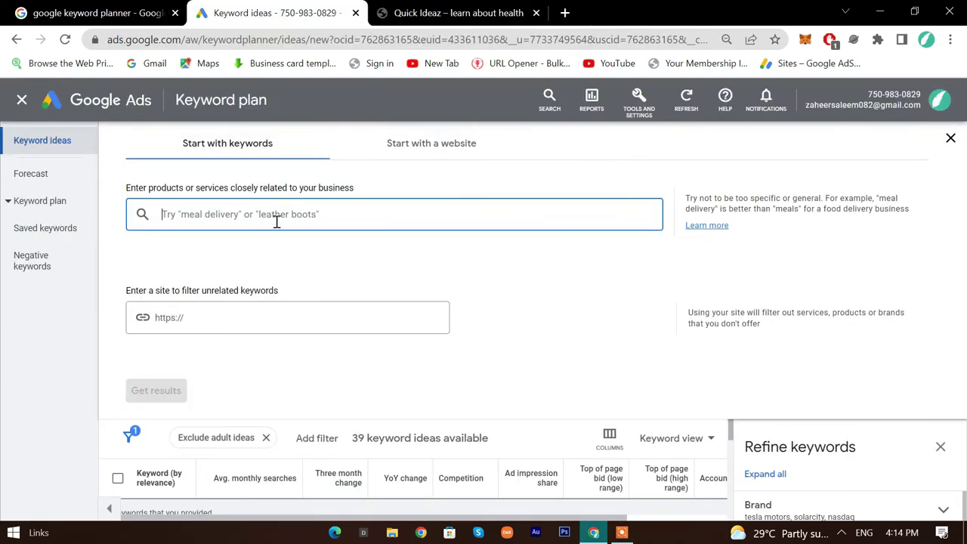
pyautogui.rightClick(275, 219)
pyautogui.click(418, 334)
pyautogui.click(161, 390)
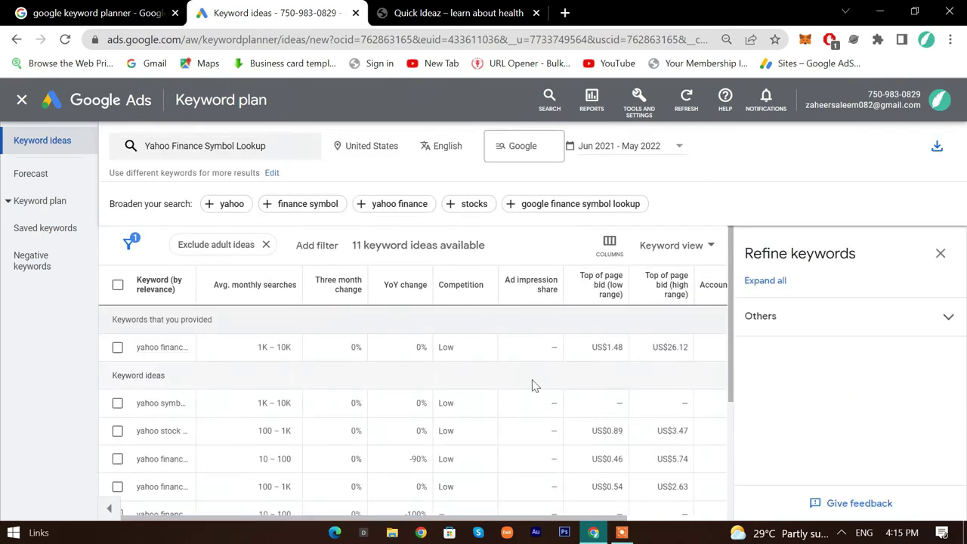
# Step: Find the mortgage articles on the Quick Ideaz homepage and copy the title "VA Mortgage Lenders"
pyautogui.click(524, 8)
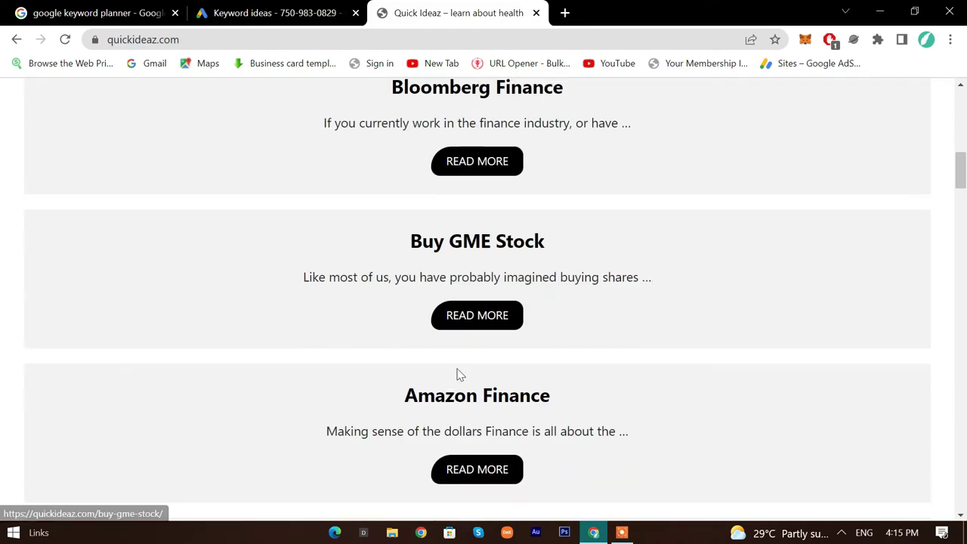
pyautogui.scroll(-3, 453, 373)
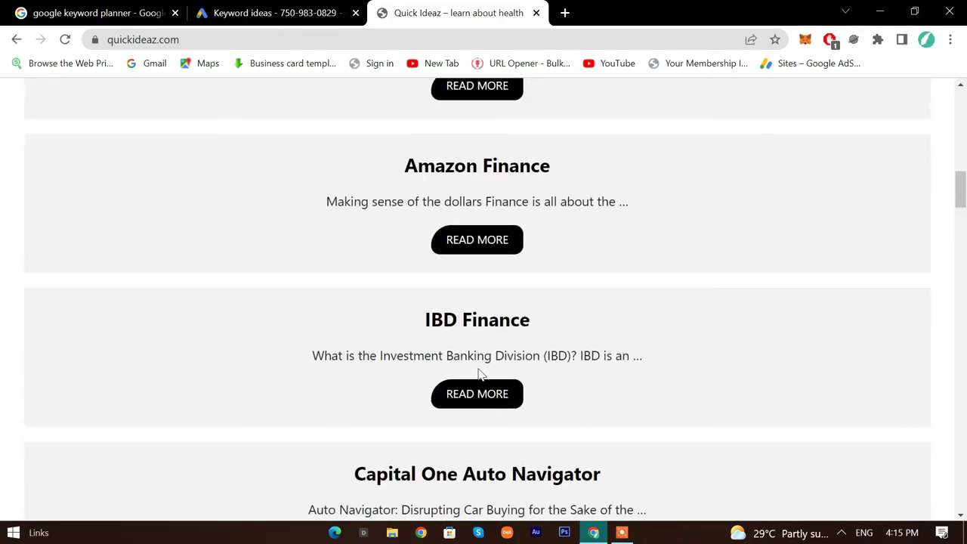
pyautogui.scroll(-4, 498, 257)
pyautogui.scroll(10, 604, 340)
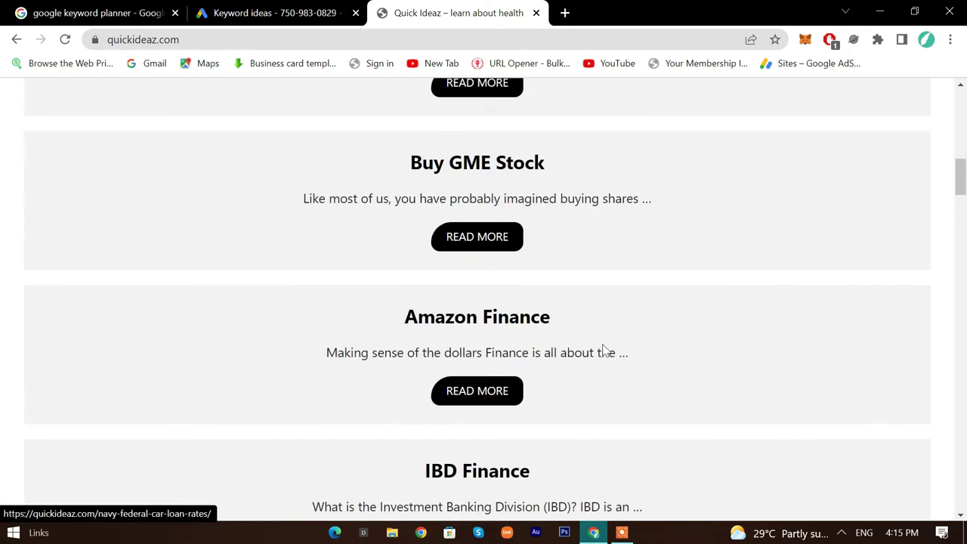
pyautogui.scroll(-15, 594, 315)
pyautogui.scroll(-5, 442, 310)
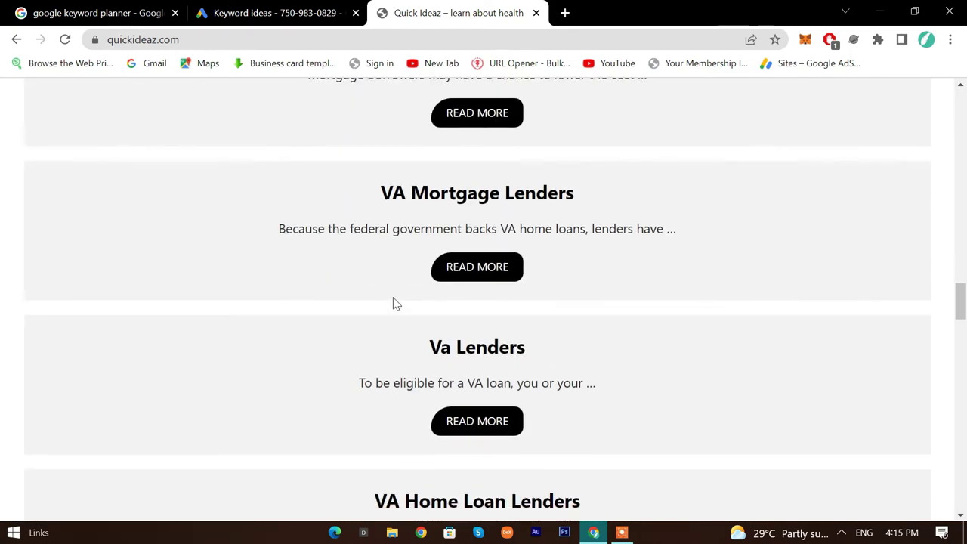
pyautogui.moveTo(380, 189); pyautogui.dragTo(563, 198)
pyautogui.rightClick(563, 198)
pyautogui.click(618, 309)
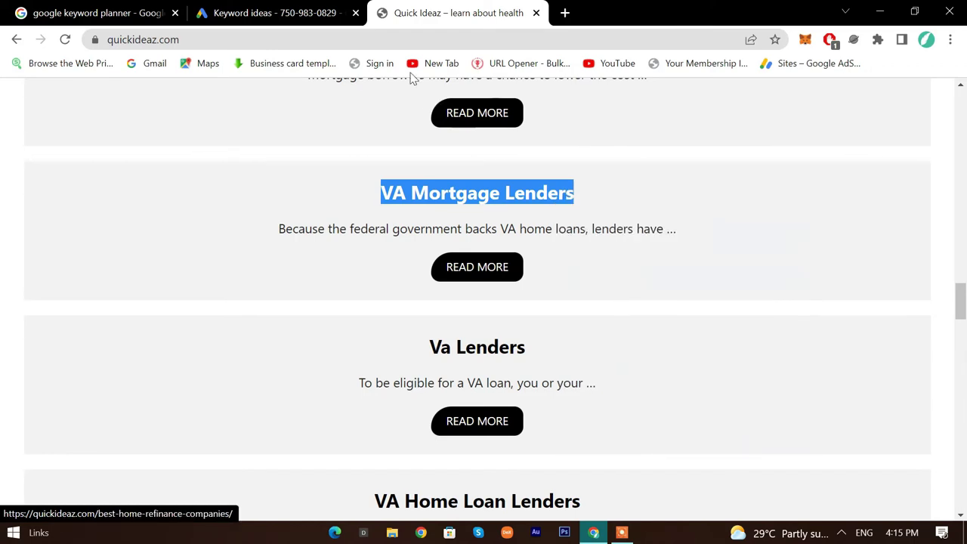
# Step: Replace the Keyword Planner search term with "VA Mortgage Lenders" and get its keyword results
pyautogui.click(236, 22)
pyautogui.click(251, 155)
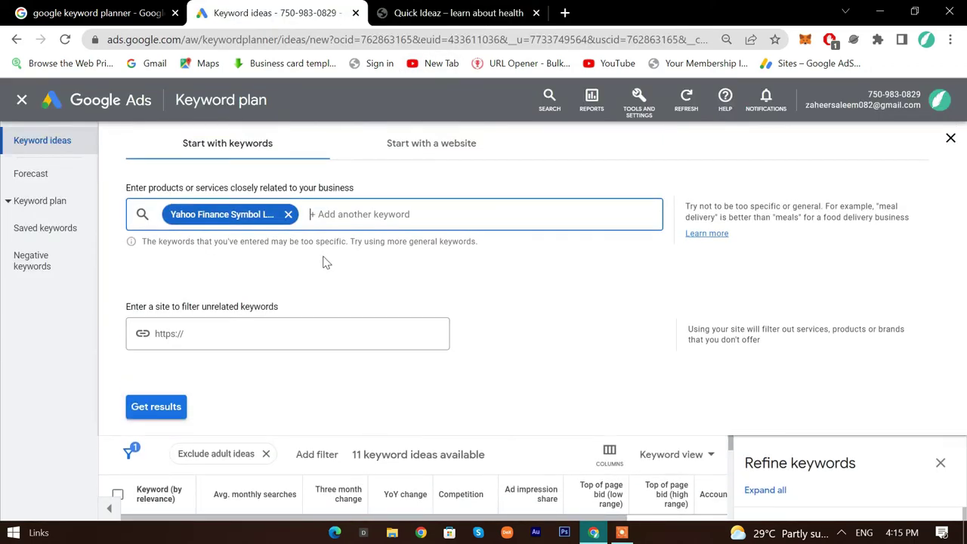
pyautogui.click(289, 217)
pyautogui.rightClick(292, 219)
pyautogui.click(385, 335)
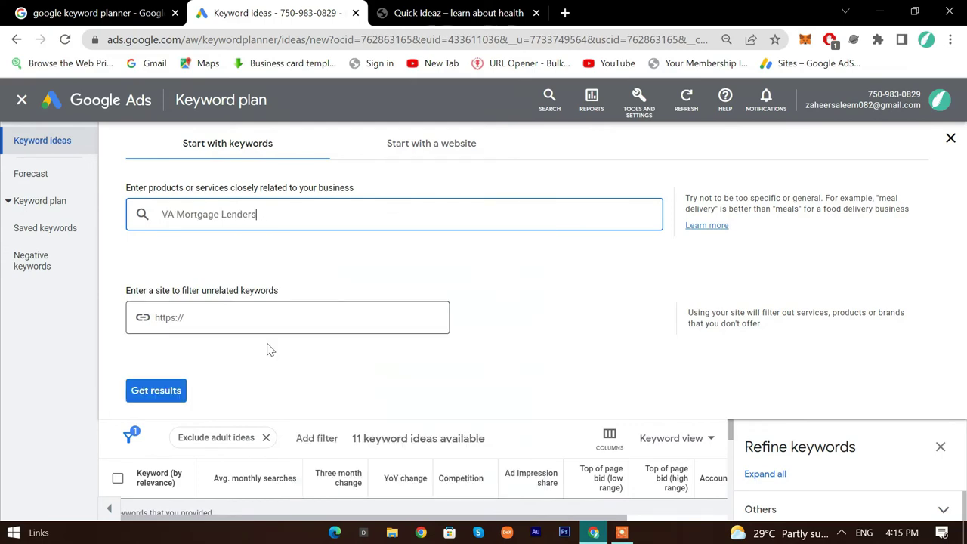
pyautogui.press('Return')
pyautogui.click(154, 390)
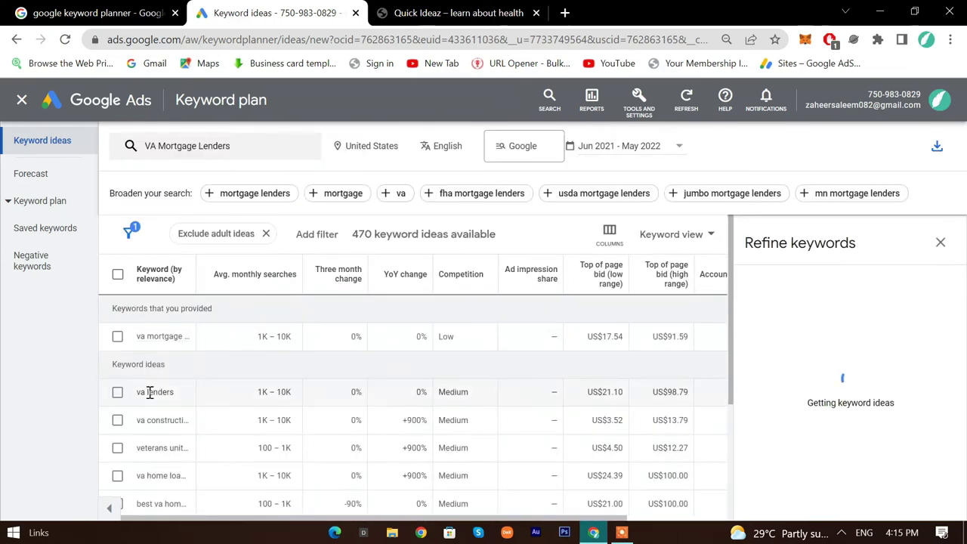
# Step: Remove the United States target so the keyword ideas cover all locations, and highlight the searched keyword's high-range bid
pyautogui.click(385, 148)
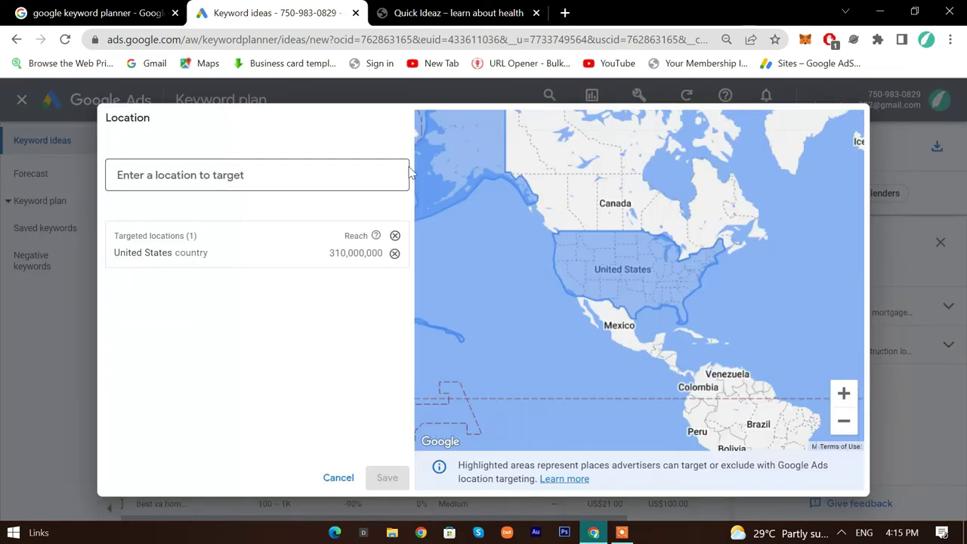
pyautogui.click(394, 235)
pyautogui.click(382, 481)
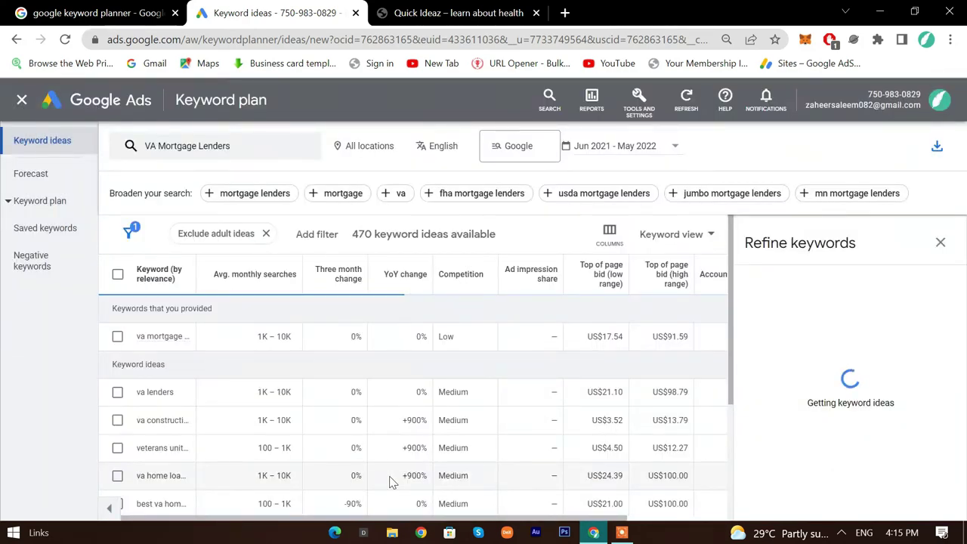
pyautogui.doubleClick(675, 396)
pyautogui.tripleClick(673, 394)
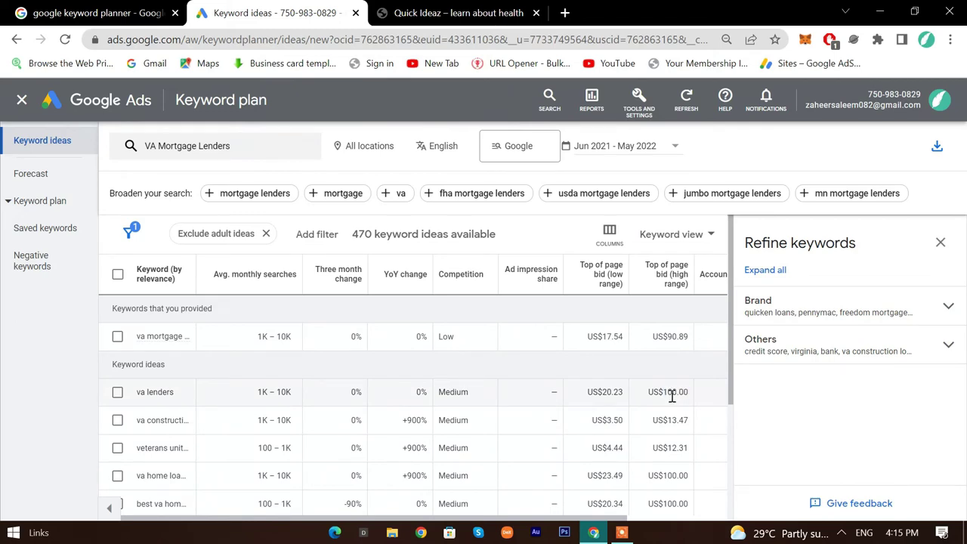
pyautogui.doubleClick(676, 337)
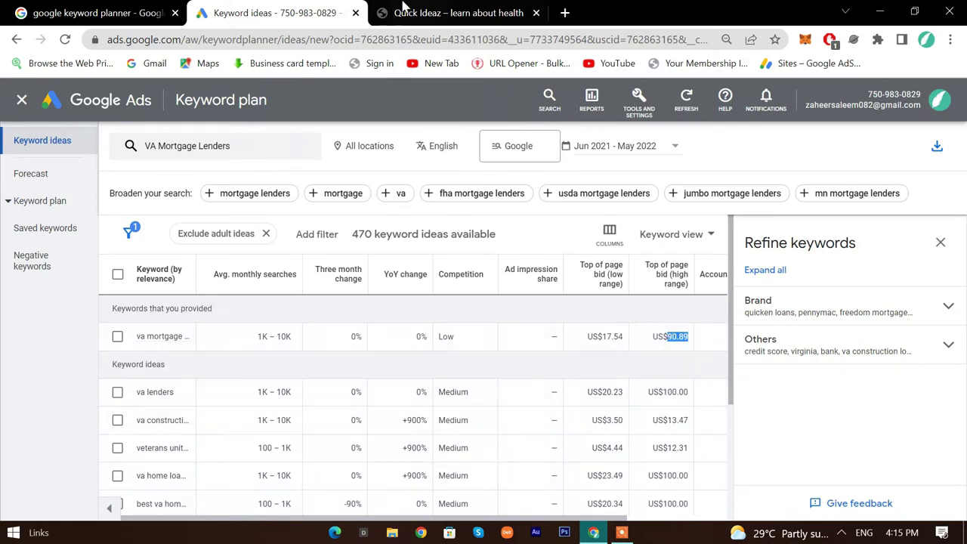
# Step: Return to the Quick Ideaz site and open its Lawyers category page
pyautogui.click(454, 13)
pyautogui.scroll(-15, 566, 313)
pyautogui.scroll(15, 565, 313)
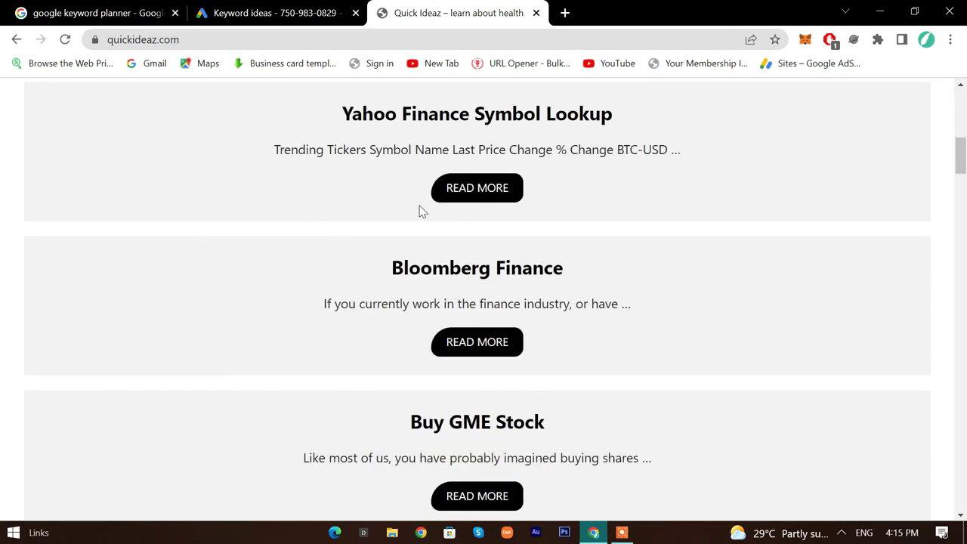
pyautogui.click(520, 159)
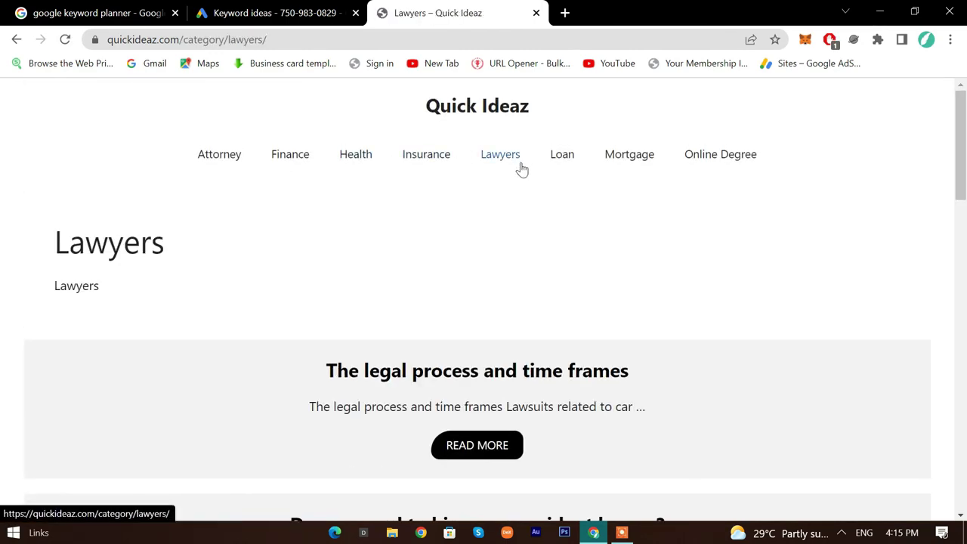
# Step: Look over the Lawyers articles and copy the title "The legal process and time frames"
pyautogui.scroll(-4, 492, 287)
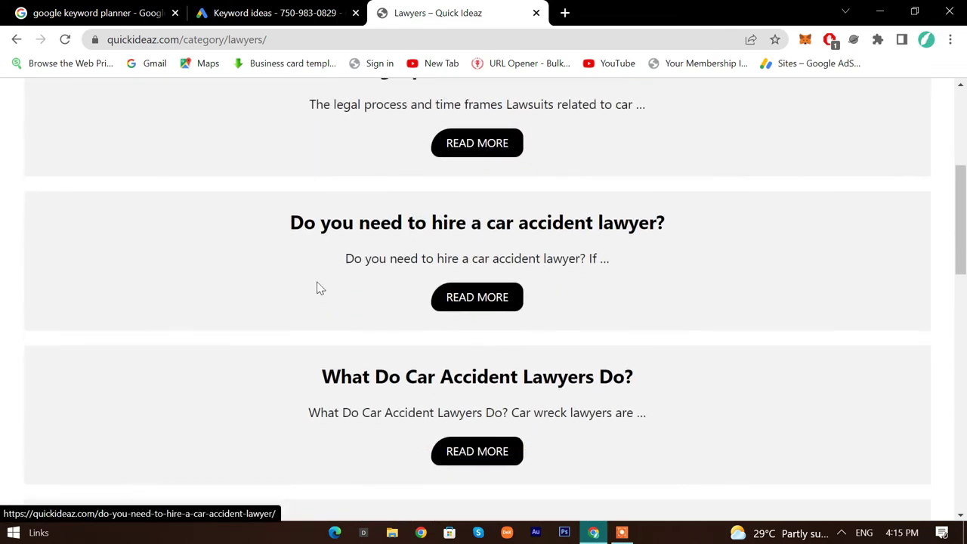
pyautogui.scroll(-1, 307, 333)
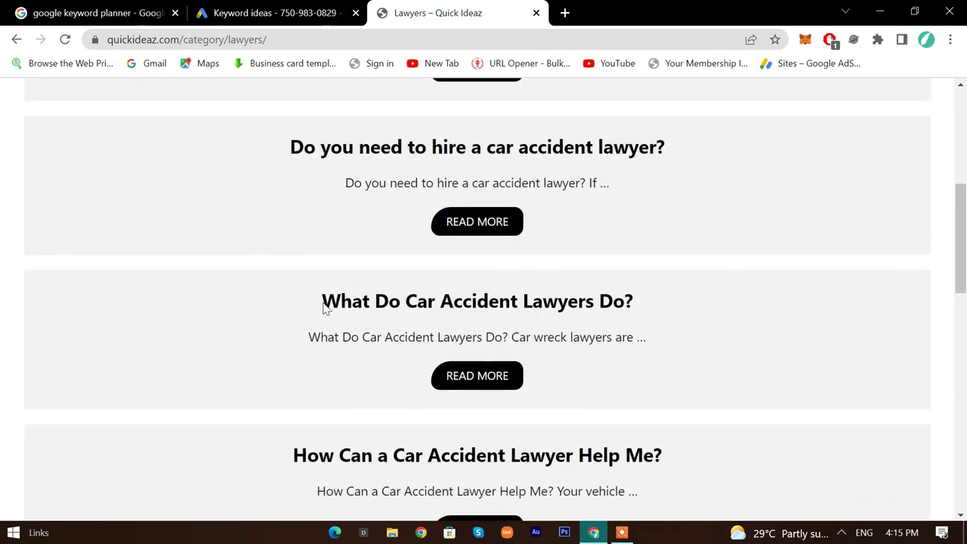
pyautogui.scroll(3, 453, 340)
pyautogui.scroll(1, 484, 349)
pyautogui.moveTo(300, 302); pyautogui.dragTo(850, 298)
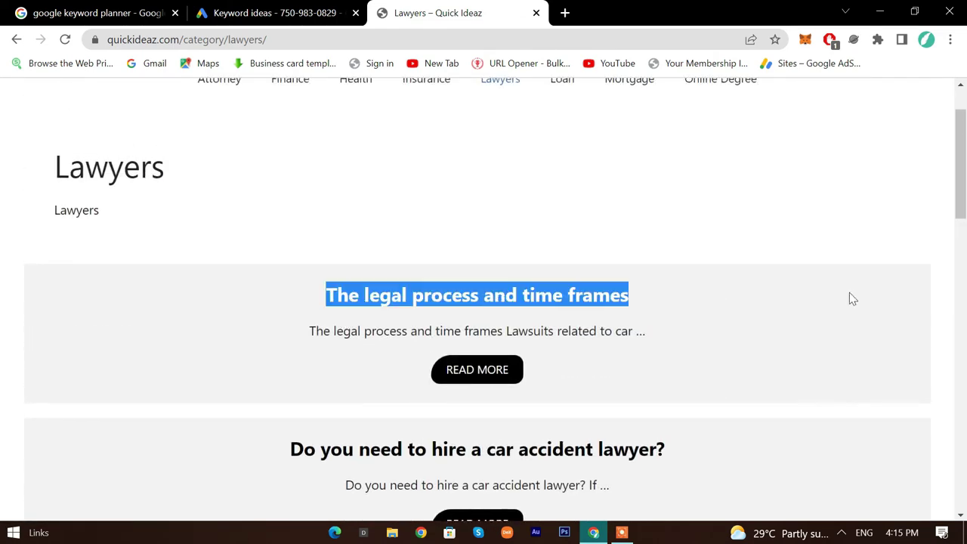
pyautogui.rightClick(559, 298)
pyautogui.click(609, 151)
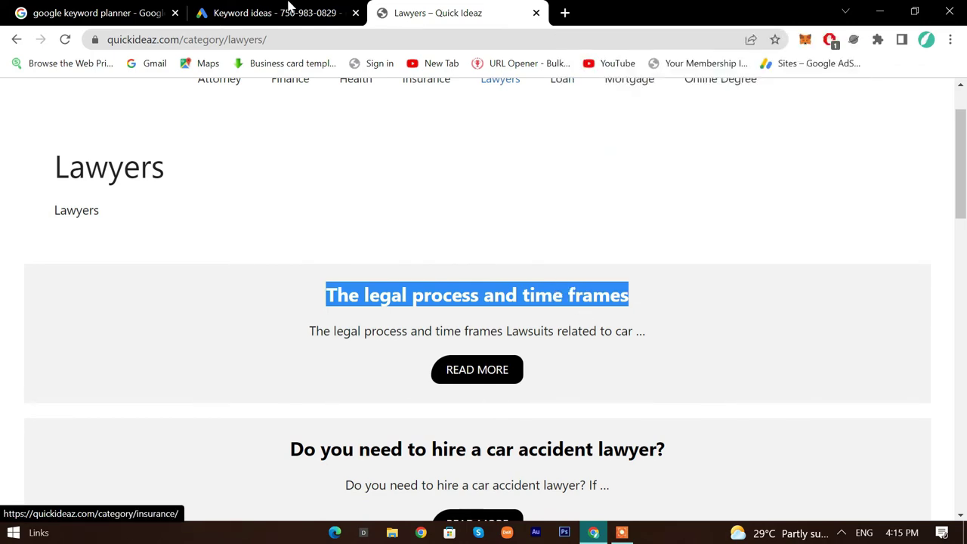
# Step: Replace the Keyword Planner search term with "The legal process and time frames" and get its keyword results
pyautogui.click(287, 13)
pyautogui.click(239, 149)
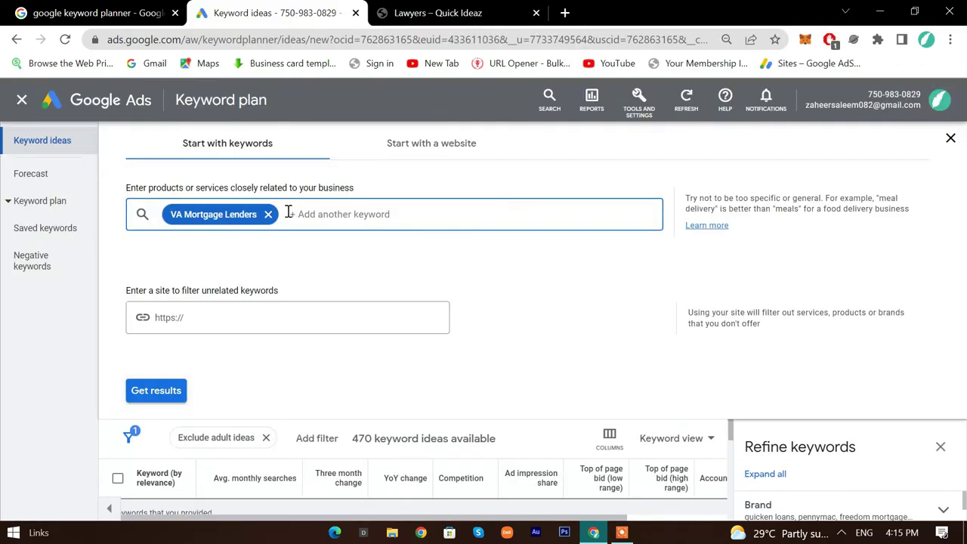
pyautogui.click(269, 214)
pyautogui.rightClick(272, 218)
pyautogui.click(340, 337)
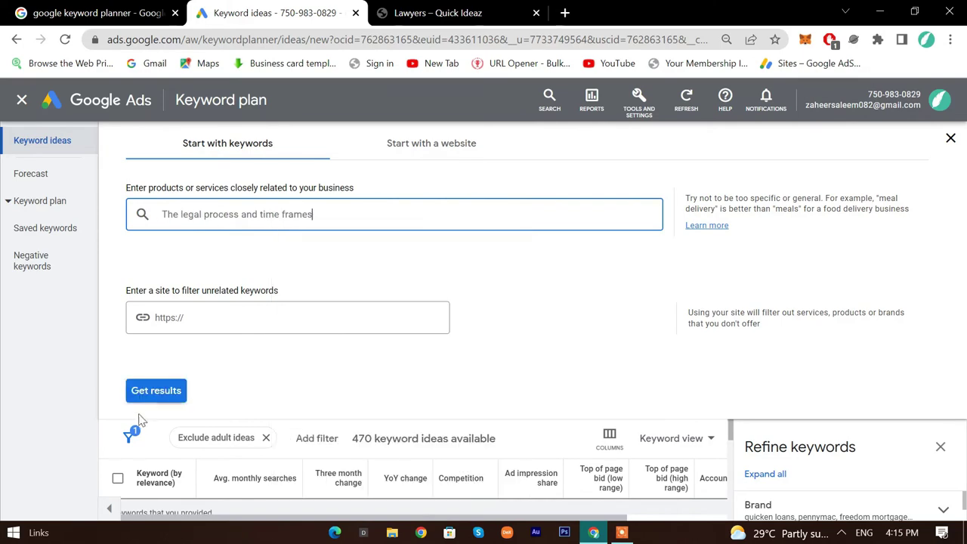
pyautogui.click(155, 391)
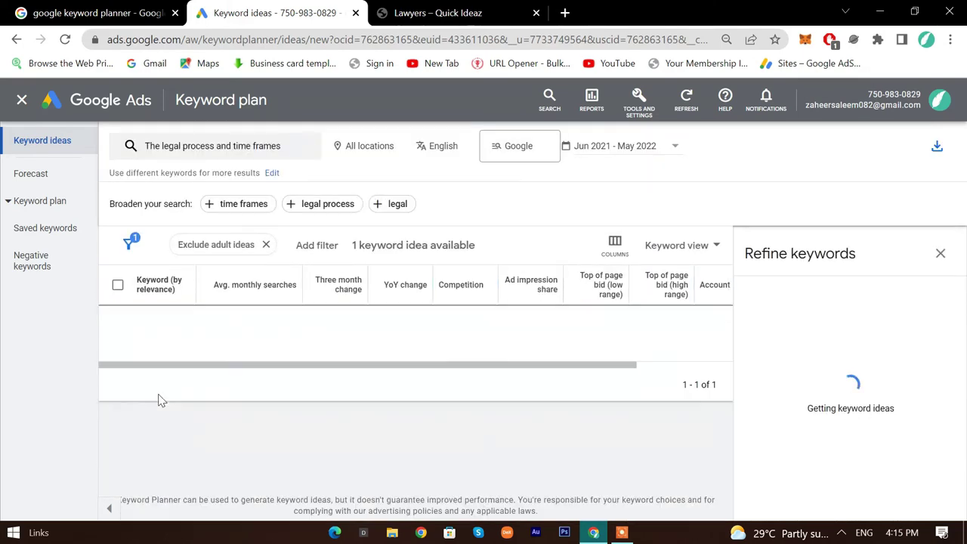
# Step: Switch to the Quick Ideaz Lawyers page and copy "Car Accident Lawyers" from the title "What Do Car Accident Lawyers Do?"
pyautogui.click(274, 173)
pyautogui.click(477, 16)
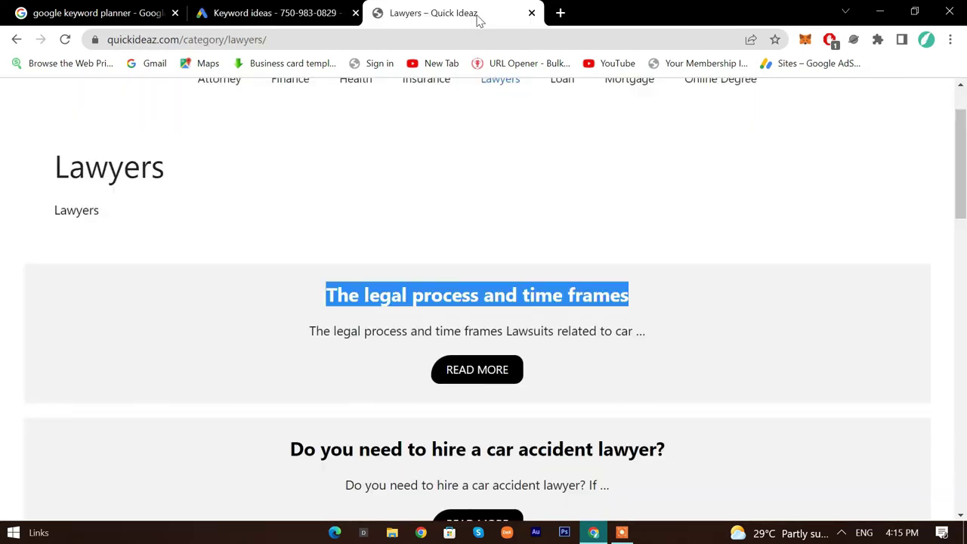
pyautogui.scroll(-4, 393, 291)
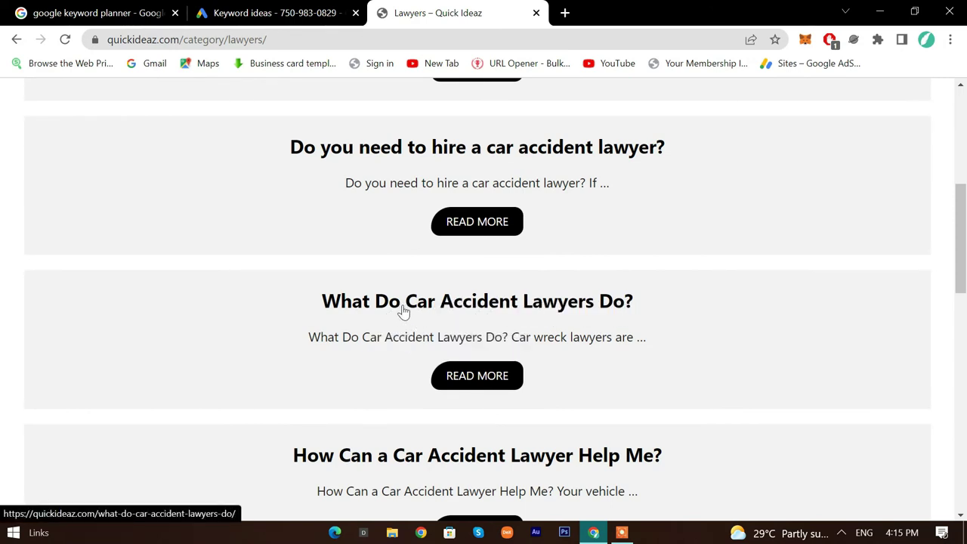
pyautogui.moveTo(400, 301); pyautogui.dragTo(590, 304)
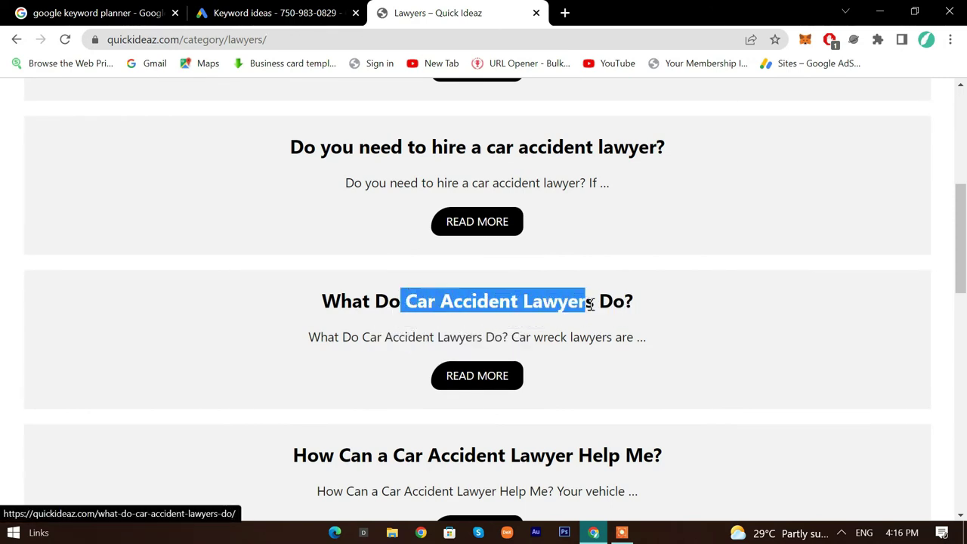
pyautogui.rightClick(592, 309)
pyautogui.click(654, 165)
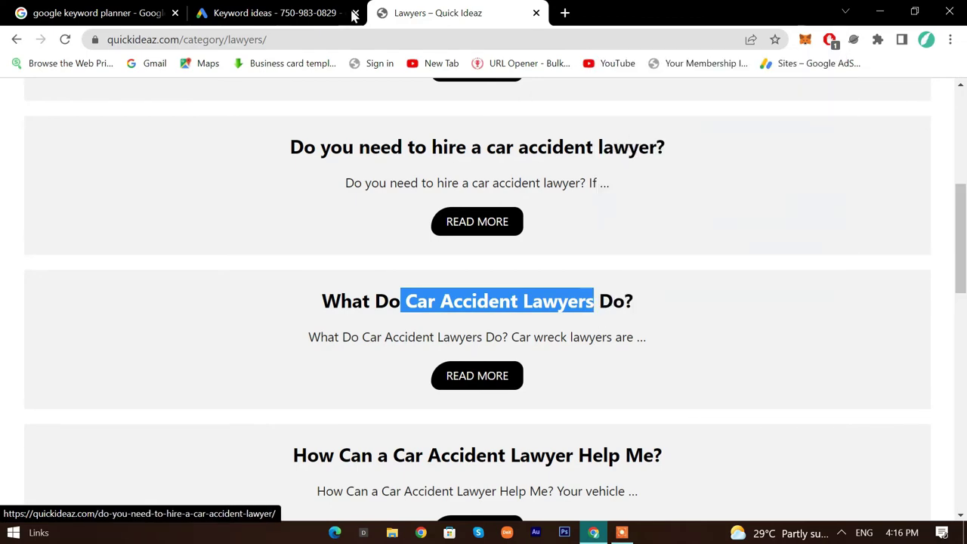
# Step: Return to Keyword Planner and get keyword results for the copied term "Car Accident Lawyers"
pyautogui.hotkey('ctrl', 'shift', 'Tab')
pyautogui.click(288, 213)
pyautogui.rightClick(316, 226)
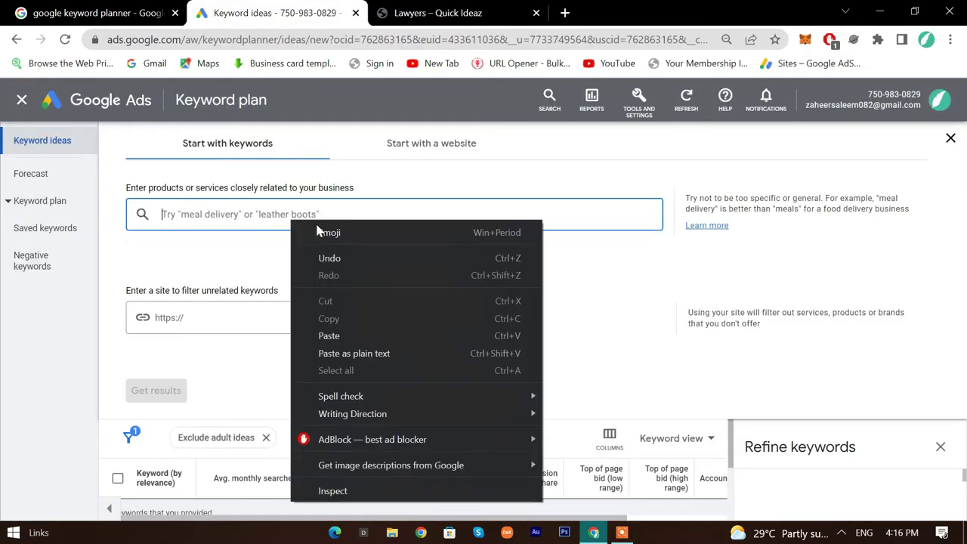
pyautogui.click(346, 335)
pyautogui.click(162, 400)
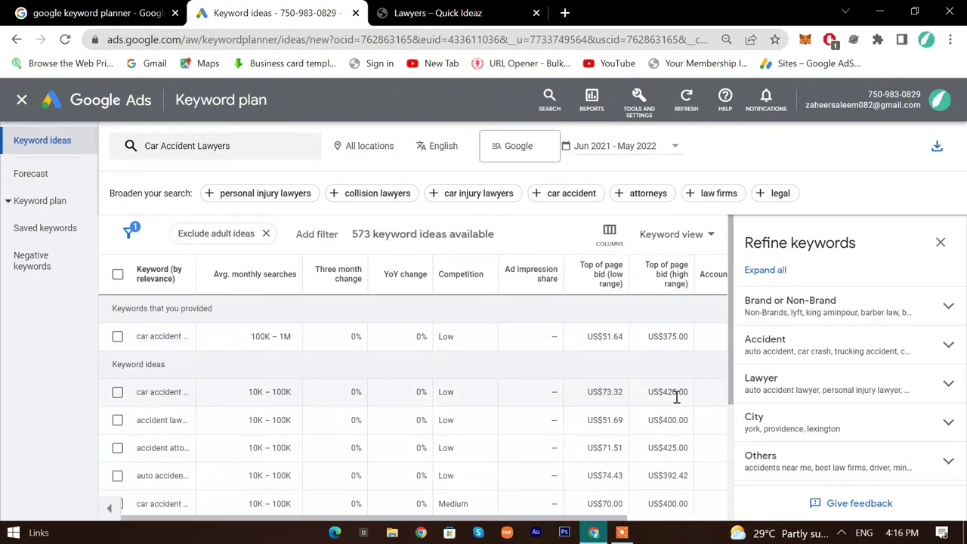
# Step: Go back to the Lawyers articles and copy "Car Accident Lawyer Help Me" from the title "How Can a Car Accident Lawyer Help Me?"
pyautogui.click(438, 13)
pyautogui.scroll(-1, 393, 332)
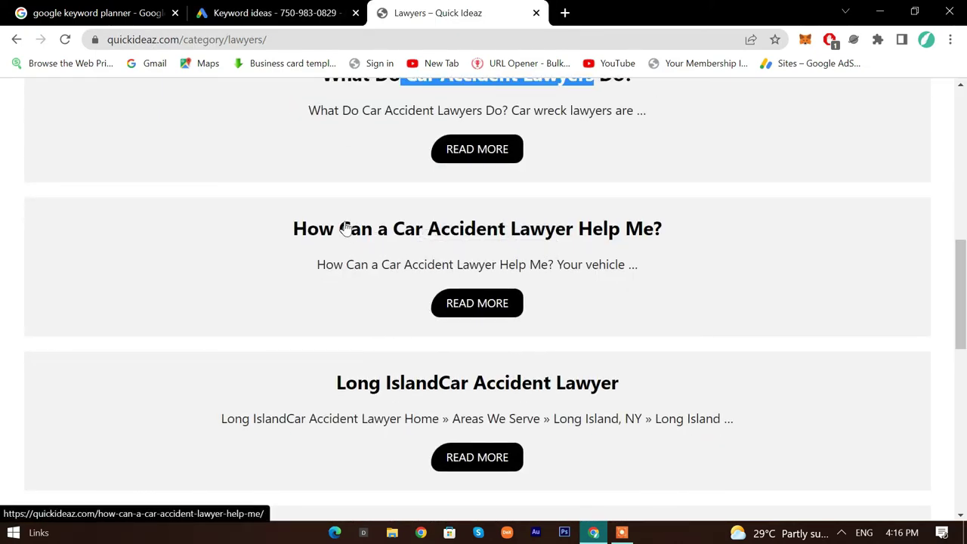
pyautogui.moveTo(394, 228); pyautogui.dragTo(629, 229)
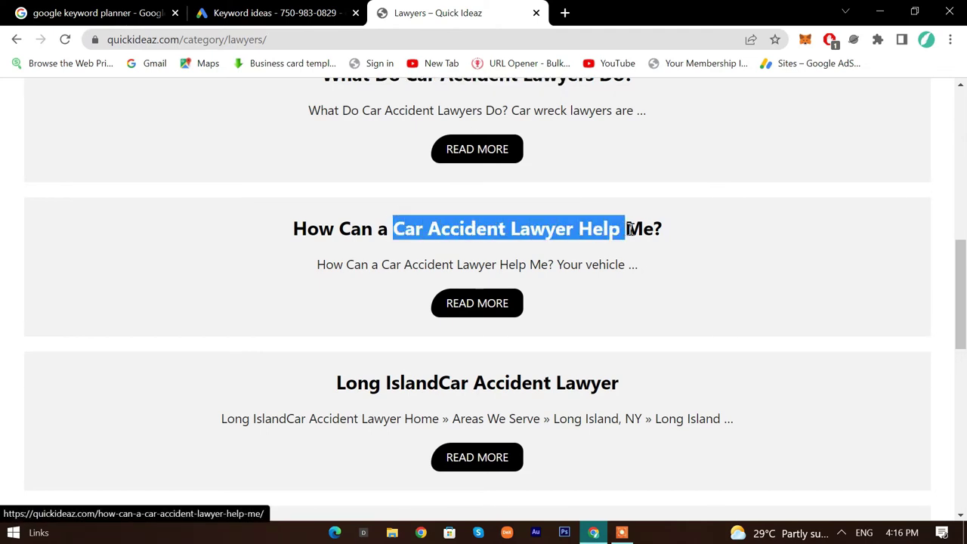
pyautogui.rightClick(654, 229)
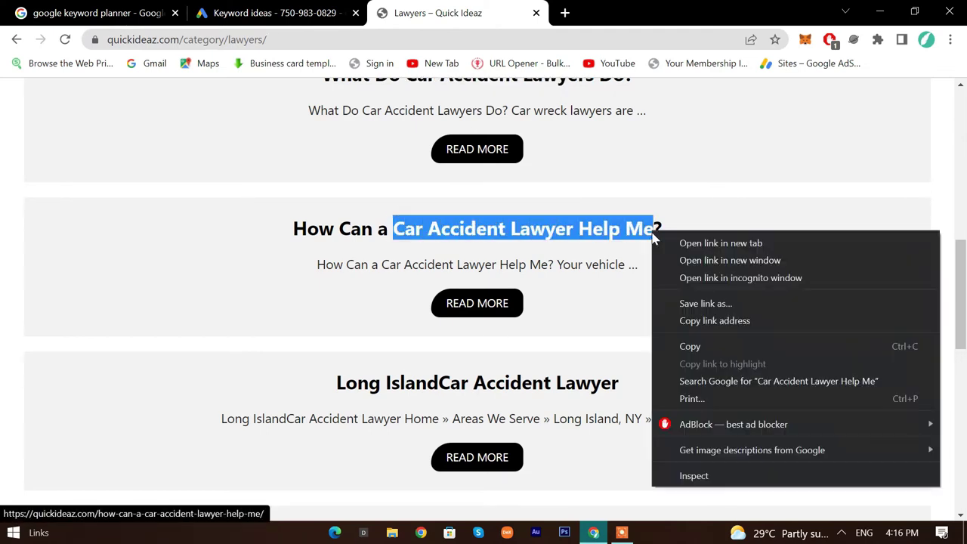
pyautogui.click(688, 346)
# Step: Replace the Keyword Planner search term with "Car Accident Lawyer Help Me" and get its results
pyautogui.click(272, 13)
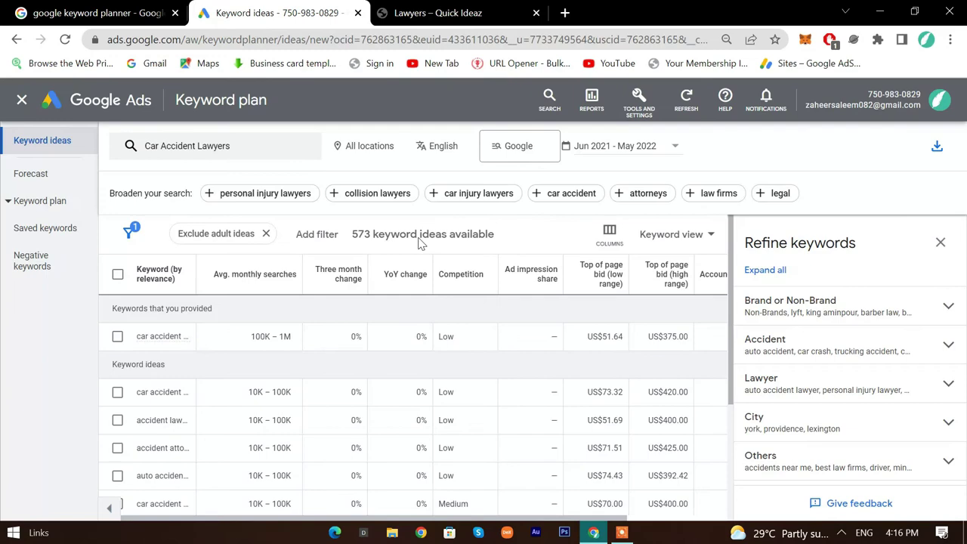
pyautogui.click(248, 151)
pyautogui.click(268, 215)
pyautogui.rightClick(274, 223)
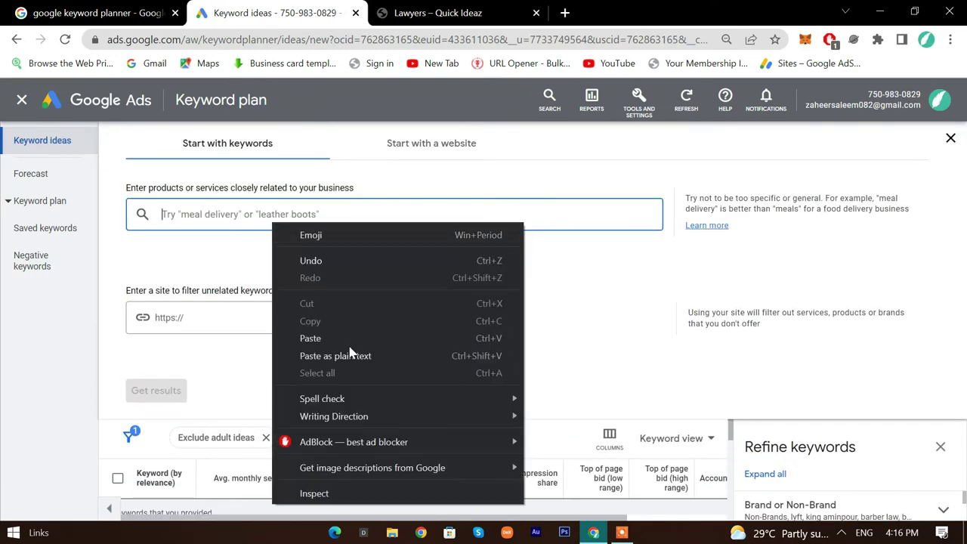
pyautogui.click(339, 341)
pyautogui.click(174, 390)
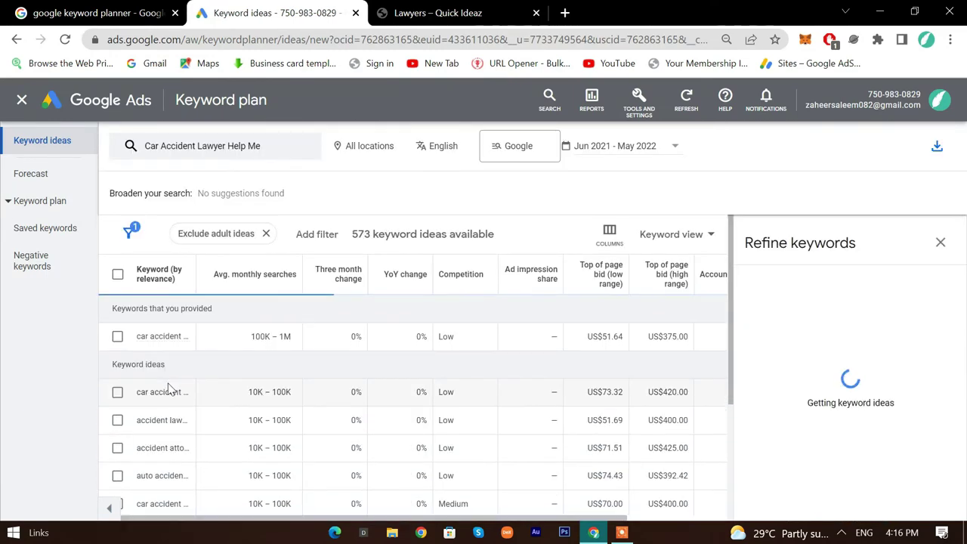
# Step: Shorten the search term to "Car Accident Lawyer Help" and get the keyword results again
pyautogui.click(249, 148)
pyautogui.click(260, 216)
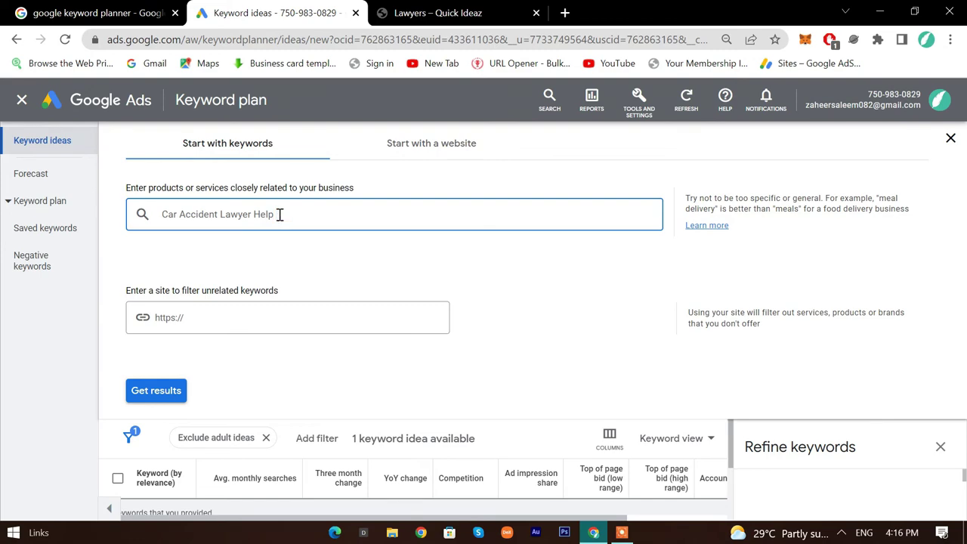
pyautogui.press('Return')
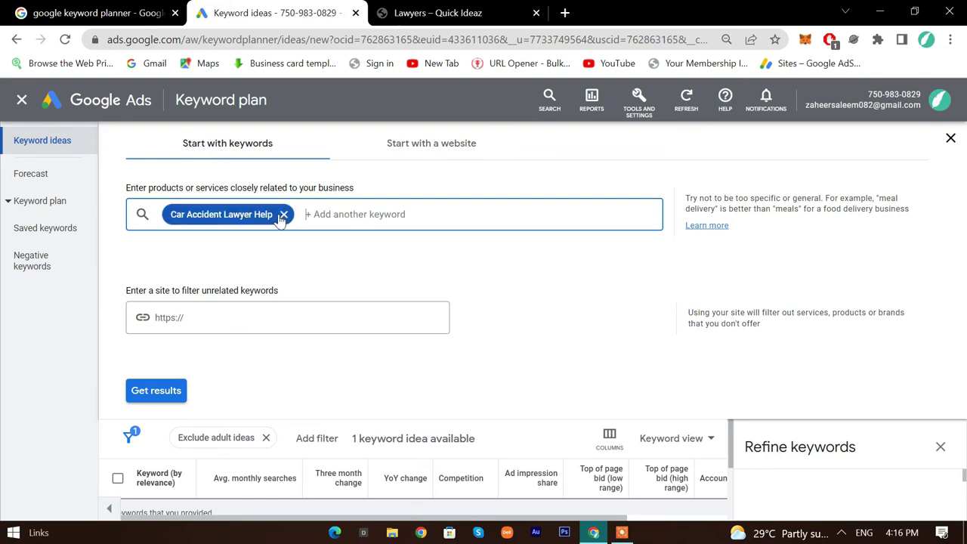
pyautogui.rightClick(273, 415)
pyautogui.click(178, 392)
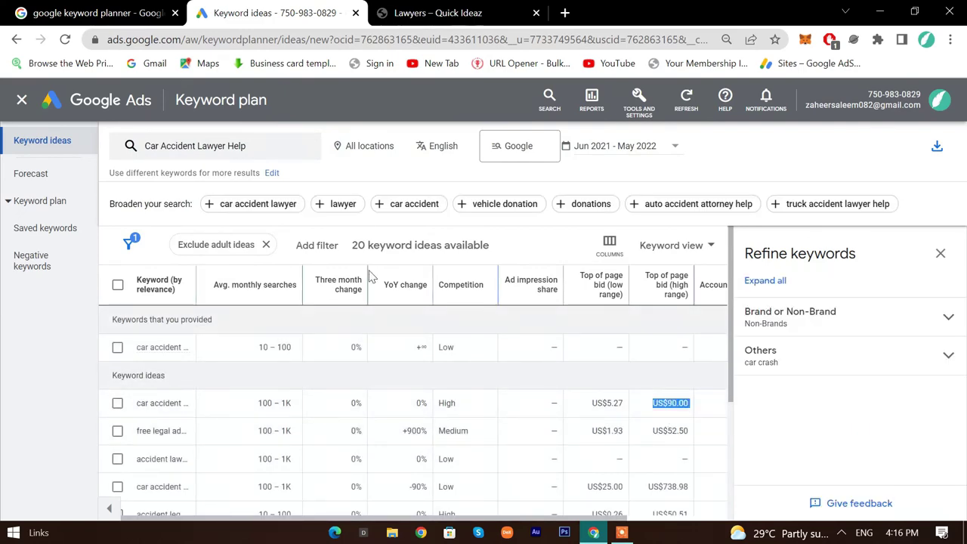
# Step: Shorten the search term further to "Car Accident Lawyer" and get its keyword results
pyautogui.click(234, 153)
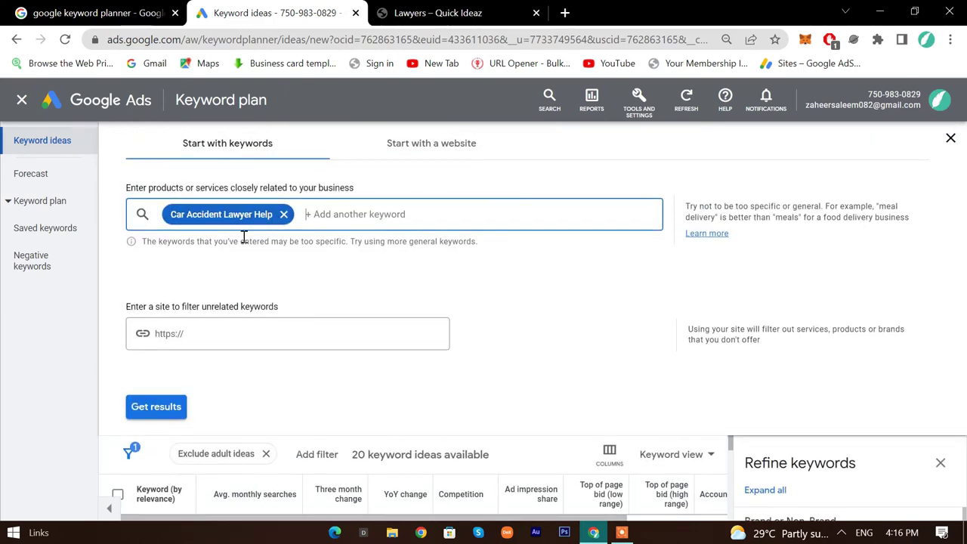
pyautogui.doubleClick(266, 213)
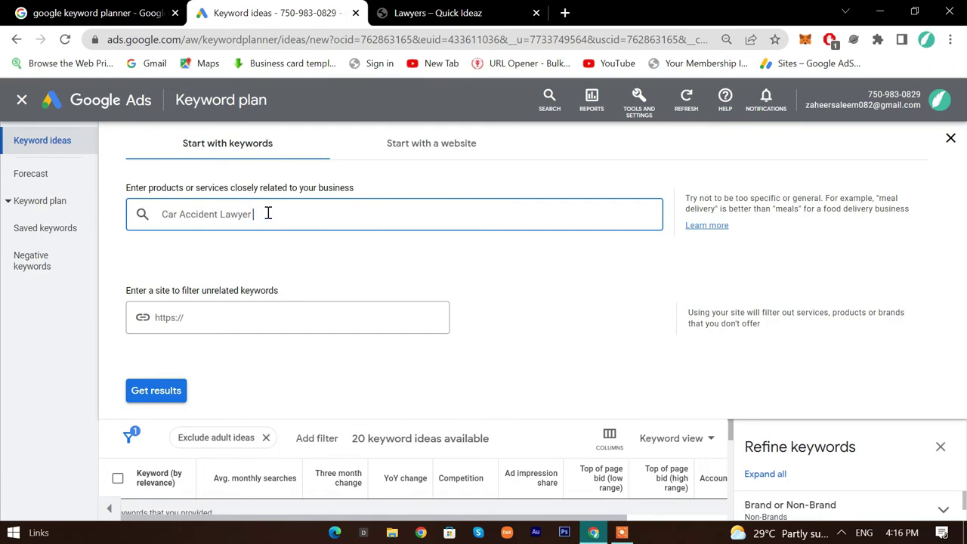
pyautogui.press('Return')
pyautogui.press('Return')
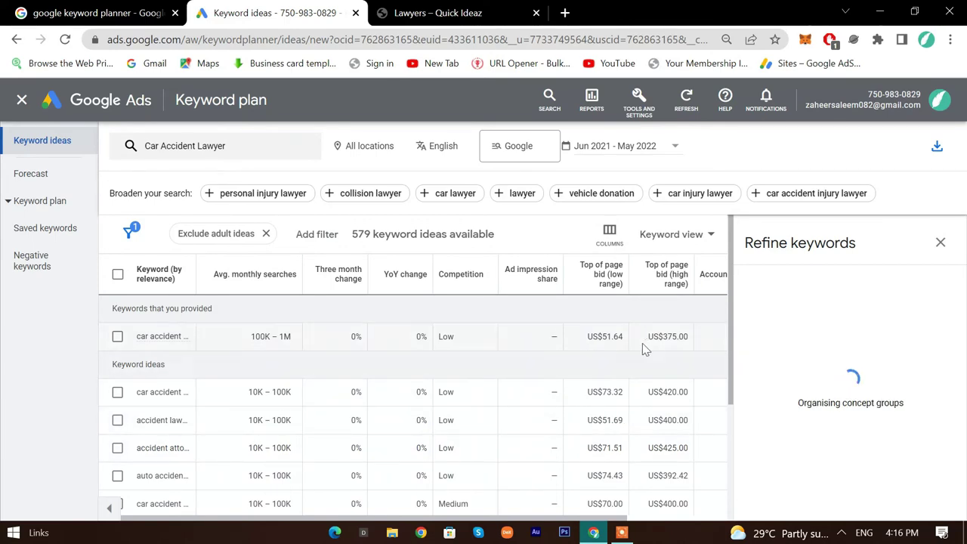
# Step: Return to the Quick Ideaz site, open its Mortgage category page and look over the articles
pyautogui.click(438, 13)
pyautogui.scroll(10, 476, 271)
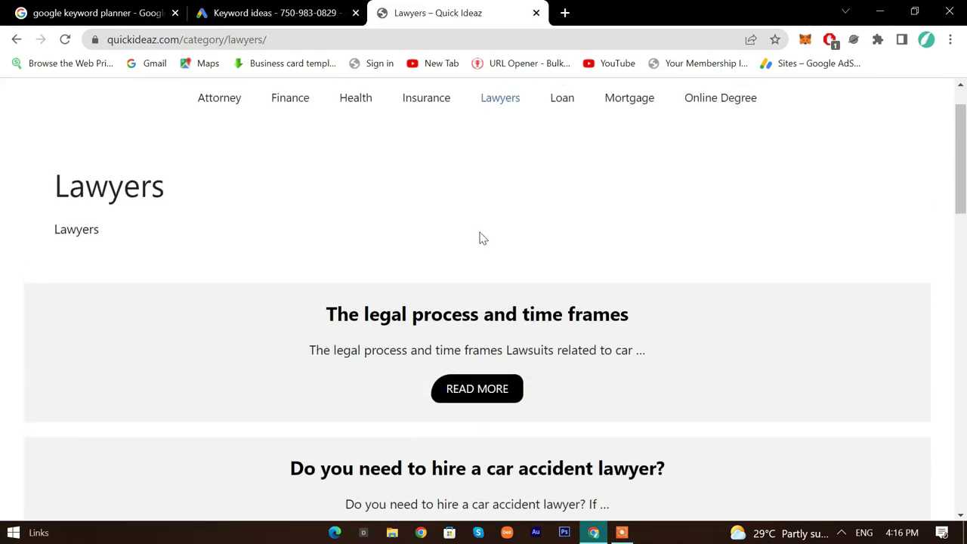
pyautogui.click(612, 157)
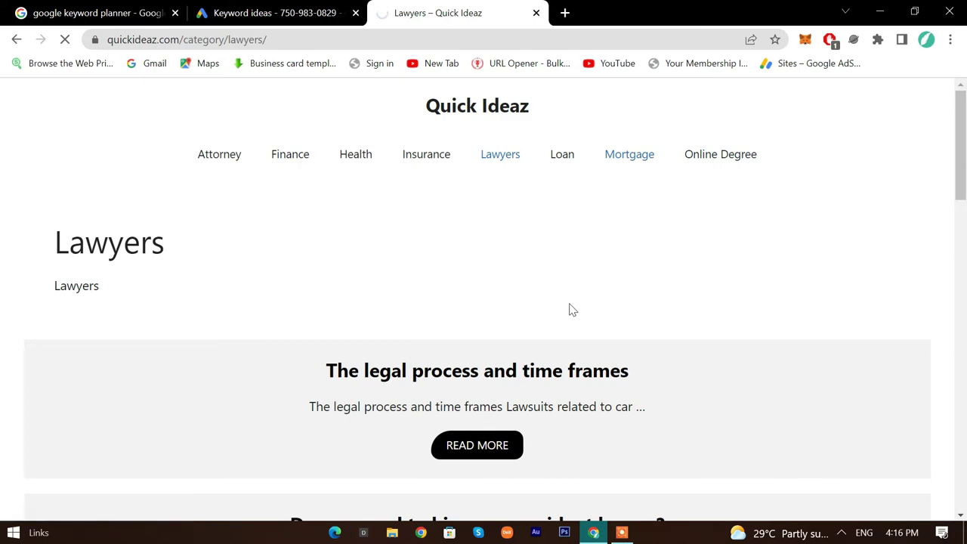
pyautogui.scroll(-4, 376, 294)
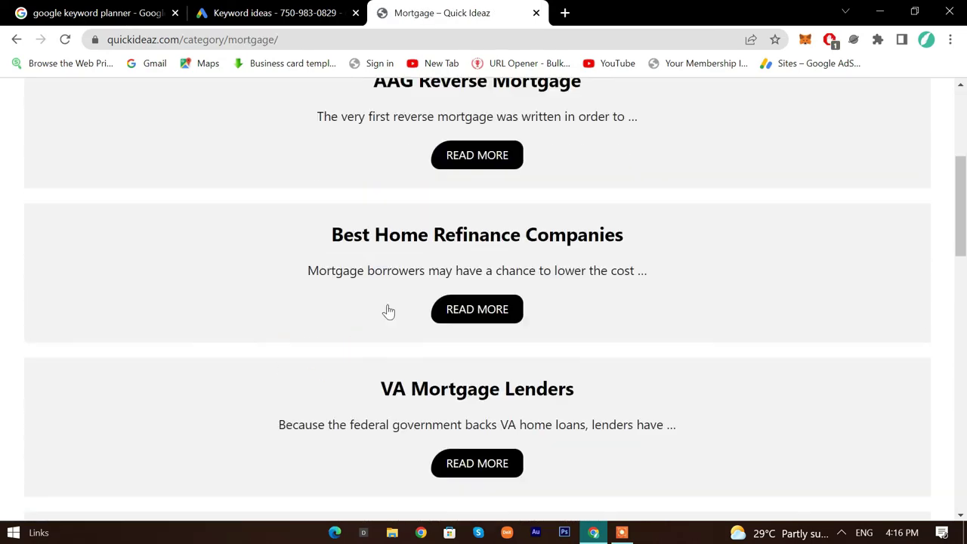
pyautogui.scroll(1, 379, 313)
pyautogui.scroll(-5, 420, 303)
pyautogui.scroll(5, 370, 401)
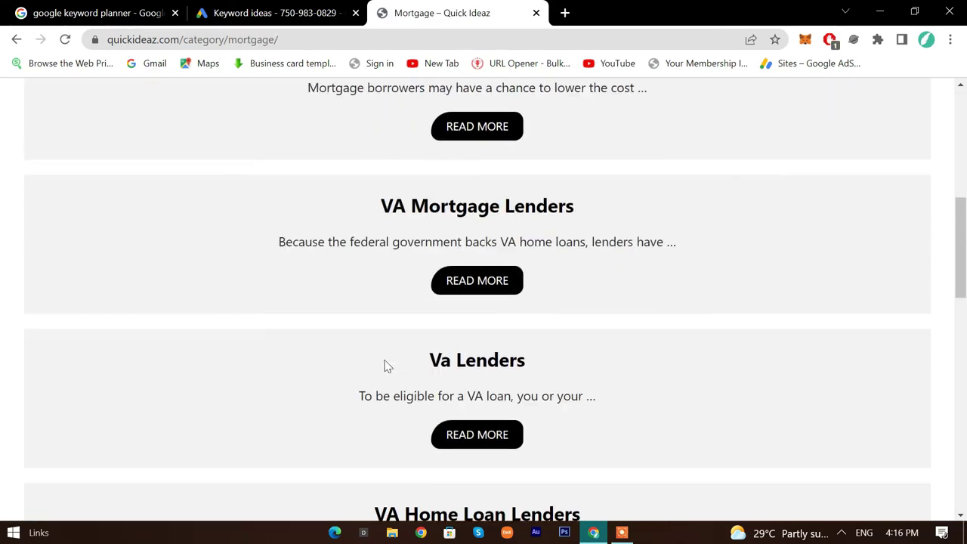
# Step: Copy the article title "AAG Reverse Mortgage" from the Mortgage page
pyautogui.moveTo(361, 163); pyautogui.dragTo(710, 154)
pyautogui.rightClick(500, 150)
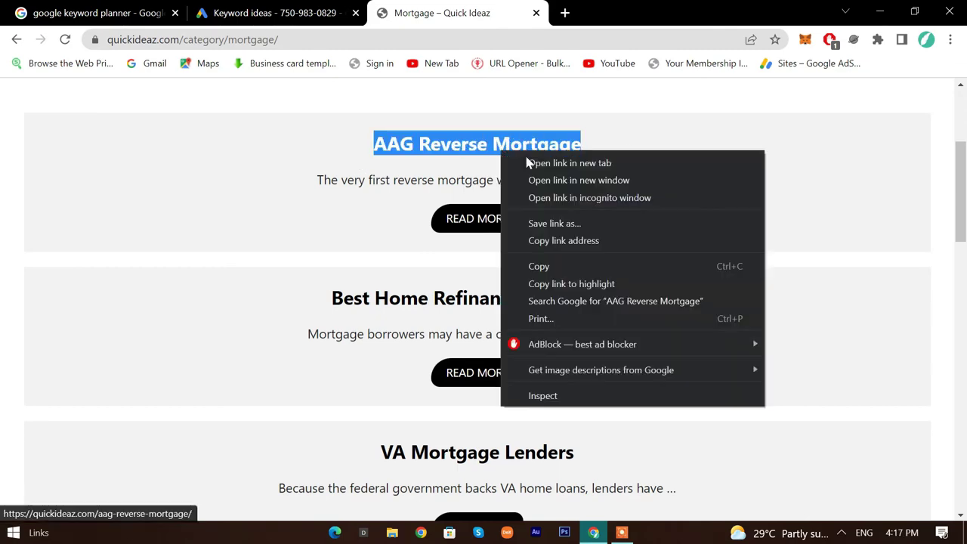
pyautogui.click(539, 266)
# Step: Replace the Keyword Planner search term with "AAG Reverse Mortgage" and get its keyword results
pyautogui.click(277, 11)
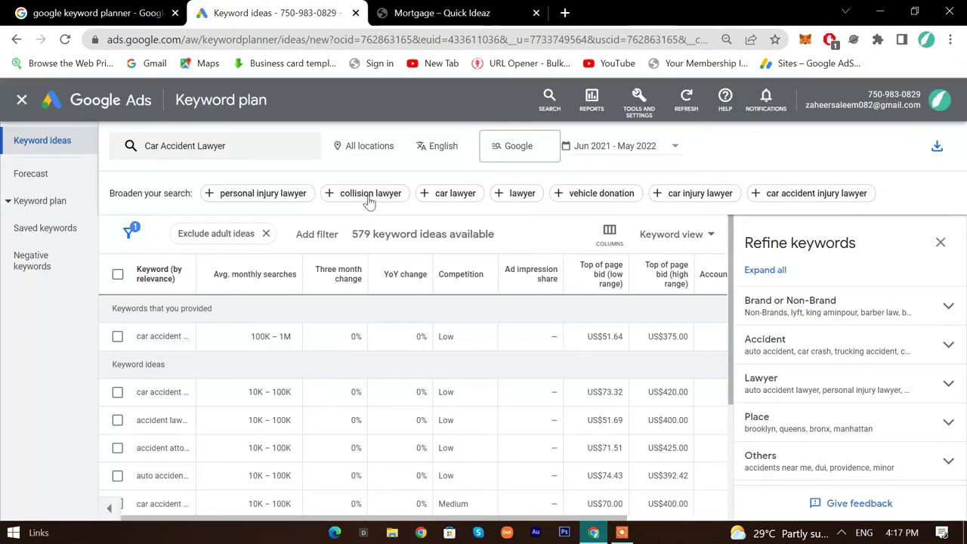
pyautogui.click(238, 151)
pyautogui.click(264, 214)
pyautogui.rightClick(264, 219)
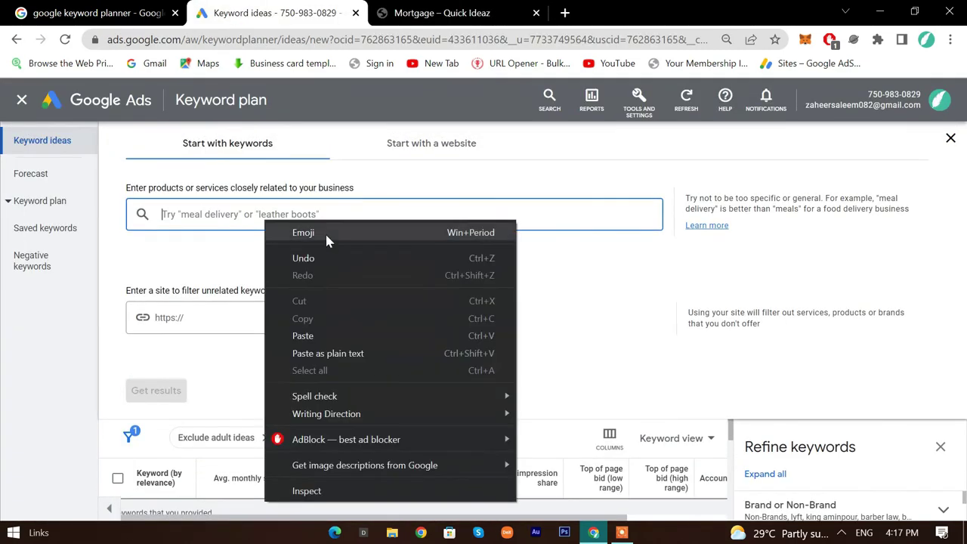
pyautogui.click(302, 336)
pyautogui.click(156, 400)
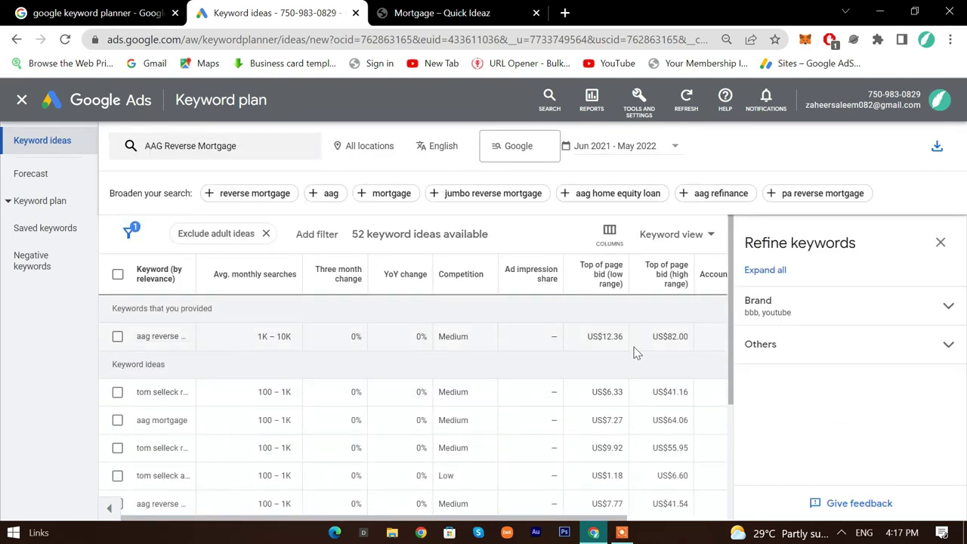
# Step: Go back to the Quick Ideaz Mortgage page and copy the article title "Acra Lending"
pyautogui.click(401, 14)
pyautogui.scroll(-6, 468, 393)
pyautogui.scroll(-3, 459, 406)
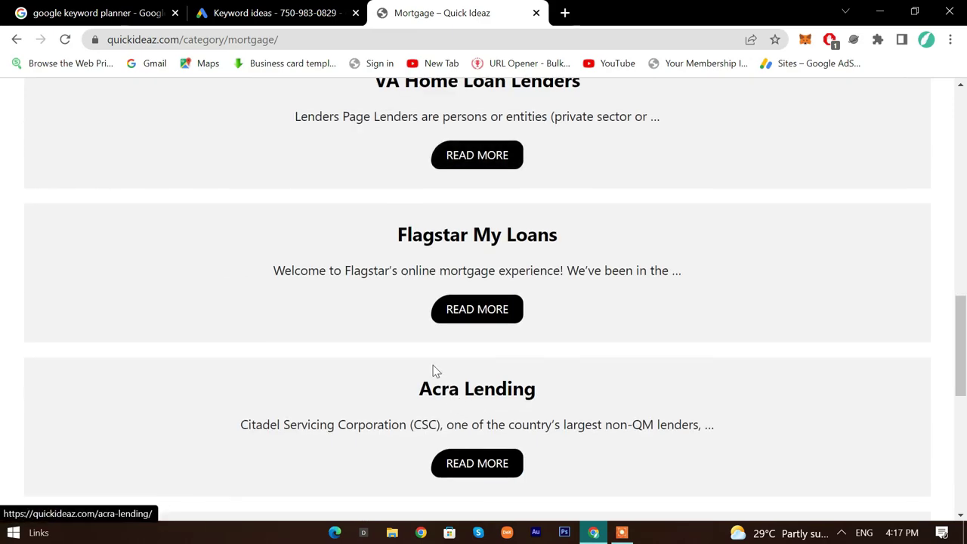
pyautogui.moveTo(432, 370); pyautogui.dragTo(549, 388)
pyautogui.rightClick(472, 387)
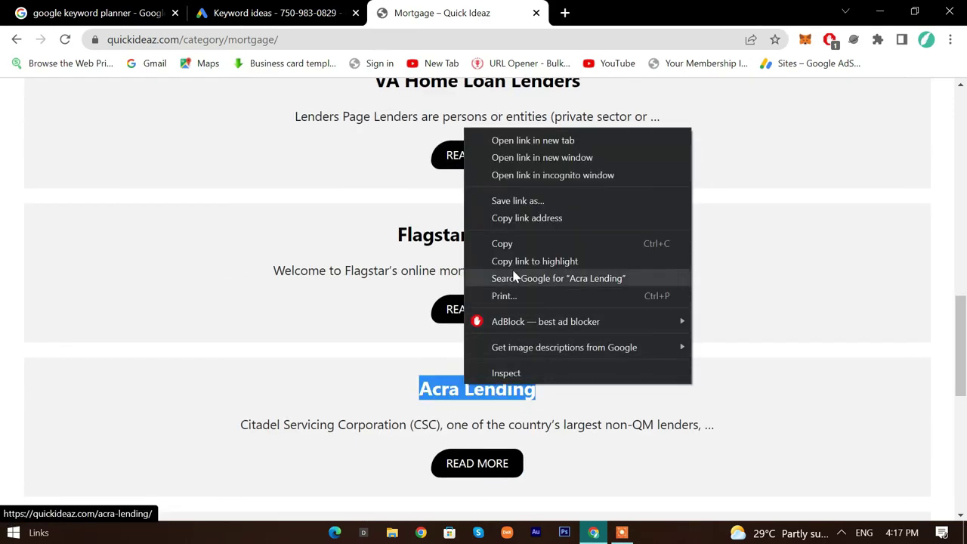
pyautogui.click(514, 243)
# Step: Replace the Keyword Planner search term with "Acra Lending" and get its keyword results
pyautogui.click(339, 14)
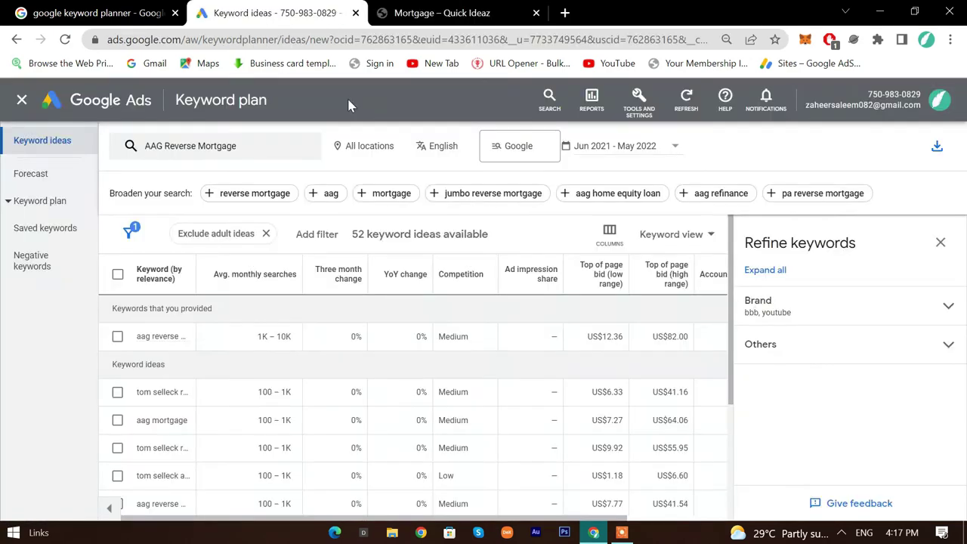
pyautogui.click(257, 143)
pyautogui.click(275, 215)
pyautogui.rightClick(279, 223)
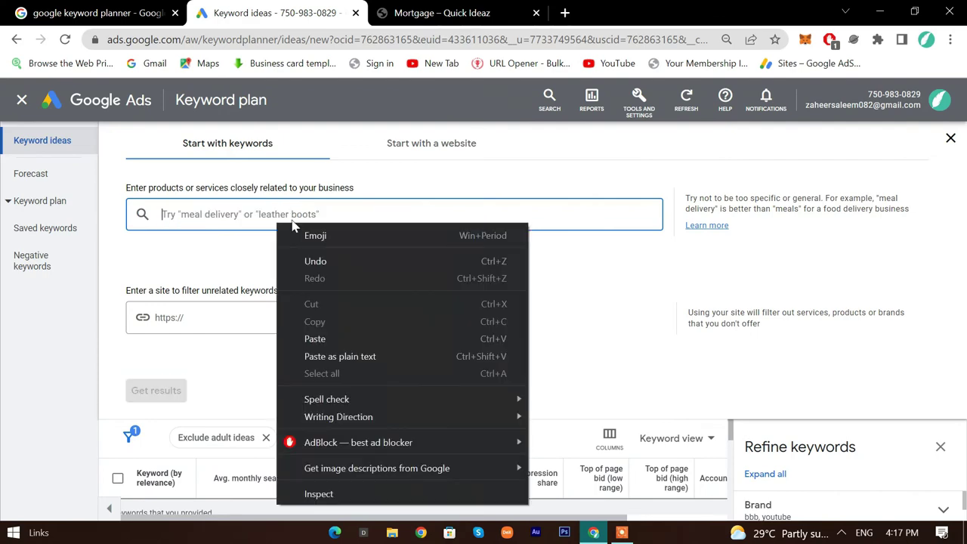
pyautogui.click(339, 356)
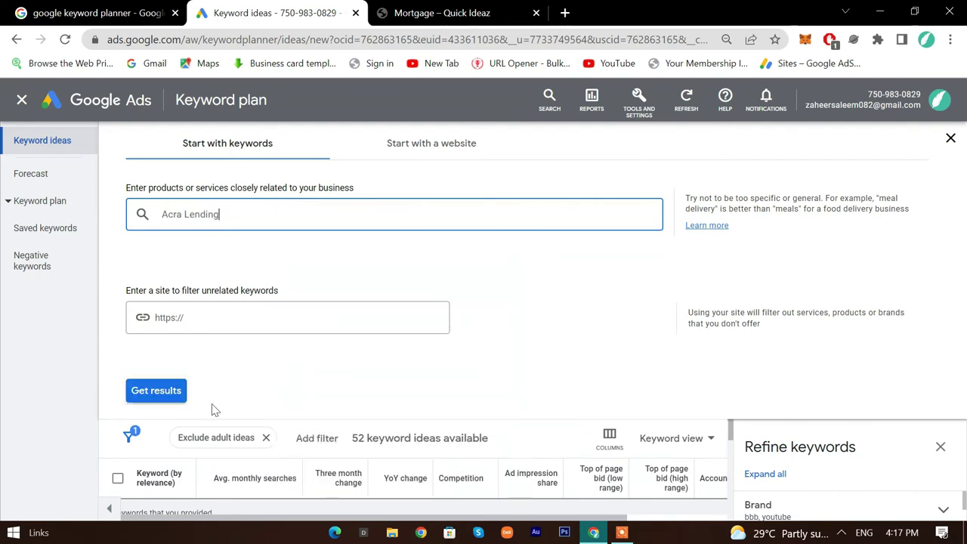
pyautogui.click(148, 401)
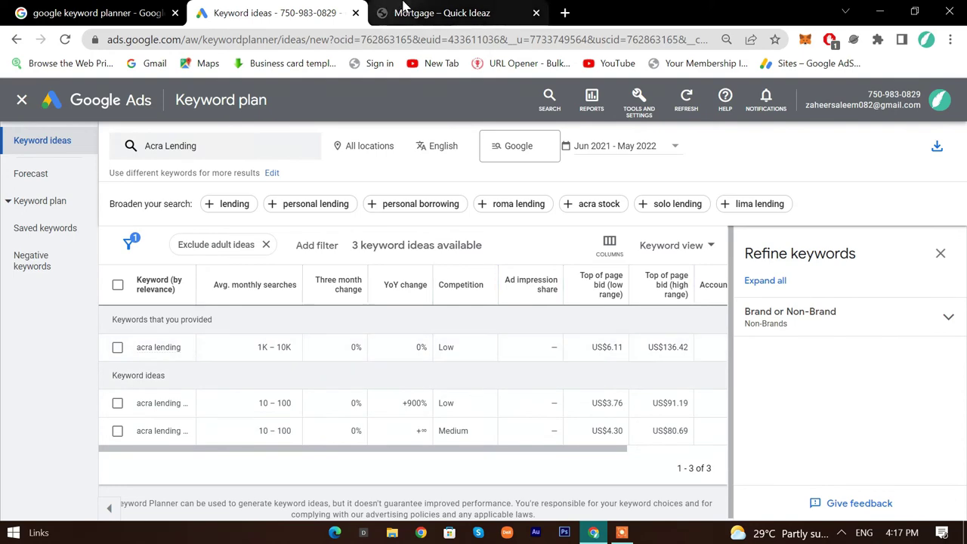
# Step: Copy the article title "Newrez" from the Quick Ideaz Mortgage page and return to Keyword Planner
pyautogui.click(381, 13)
pyautogui.scroll(-3, 453, 264)
pyautogui.scroll(-4, 453, 293)
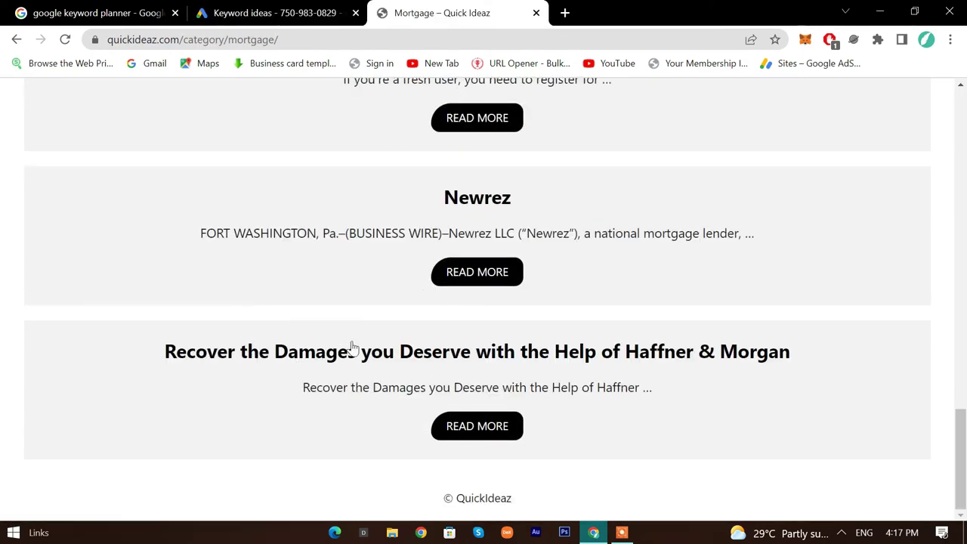
pyautogui.scroll(2, 349, 352)
pyautogui.moveTo(424, 346); pyautogui.dragTo(587, 342)
pyautogui.rightClick(510, 357)
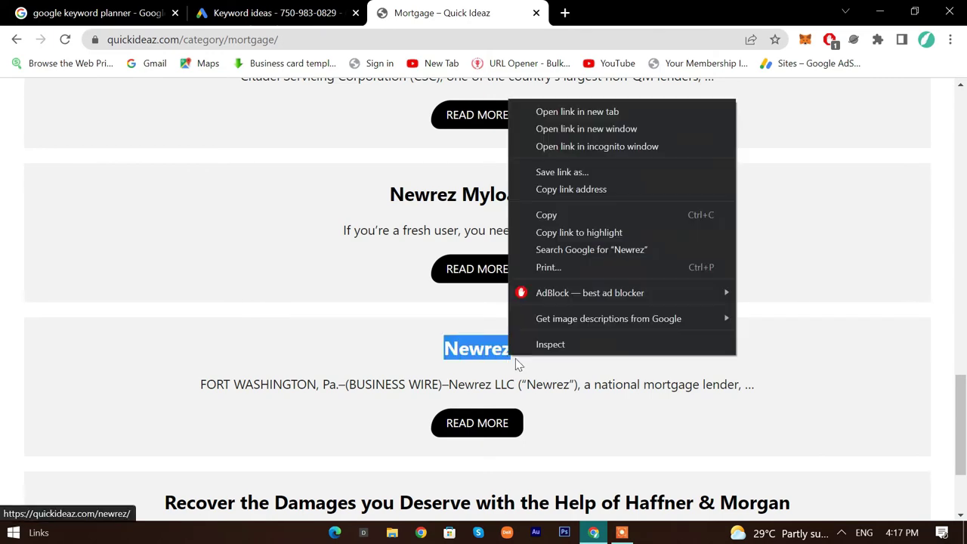
pyautogui.click(583, 216)
pyautogui.click(276, 13)
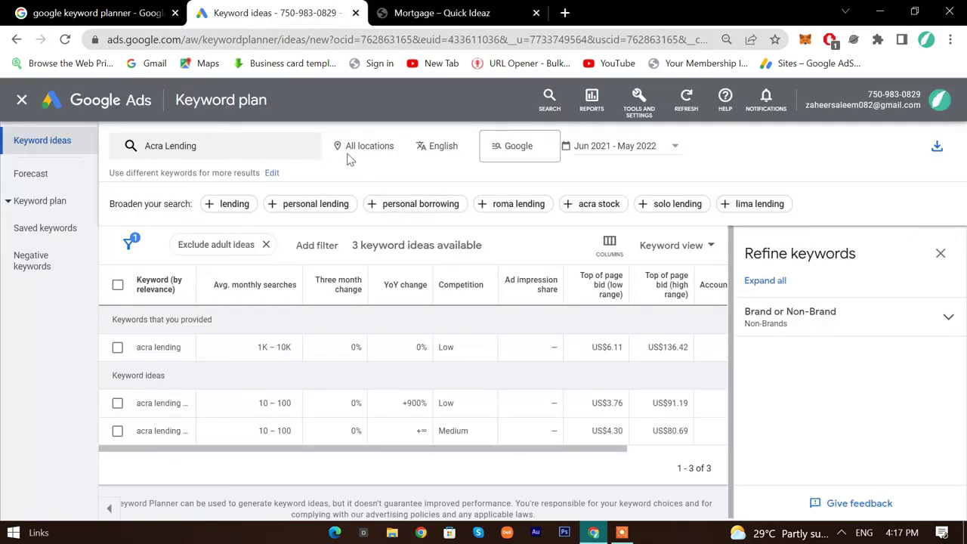
# Step: Replace the Keyword Planner search term with "Newrez", get its keyword results and highlight its high-range top of page bid
pyautogui.click(256, 158)
pyautogui.click(233, 215)
pyautogui.rightClick(235, 217)
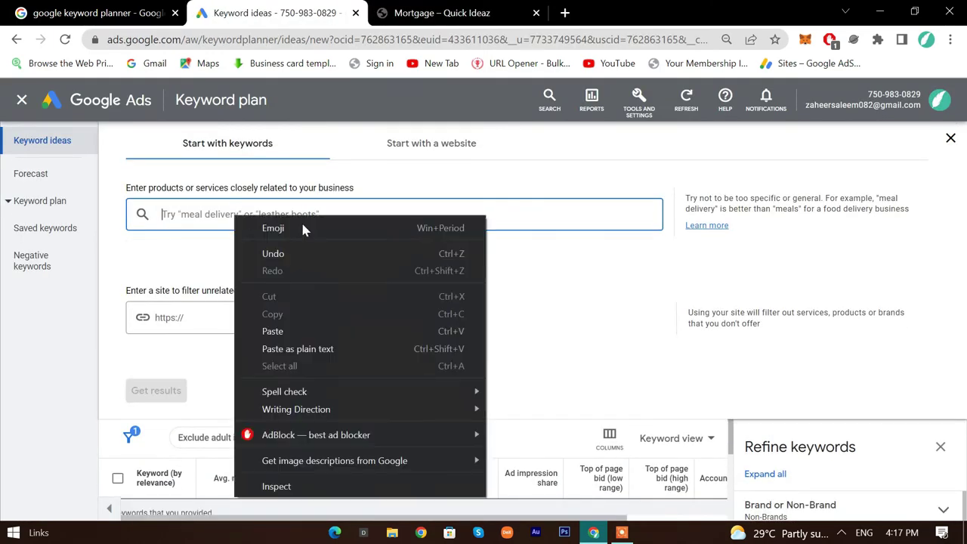
pyautogui.click(273, 331)
pyautogui.click(157, 390)
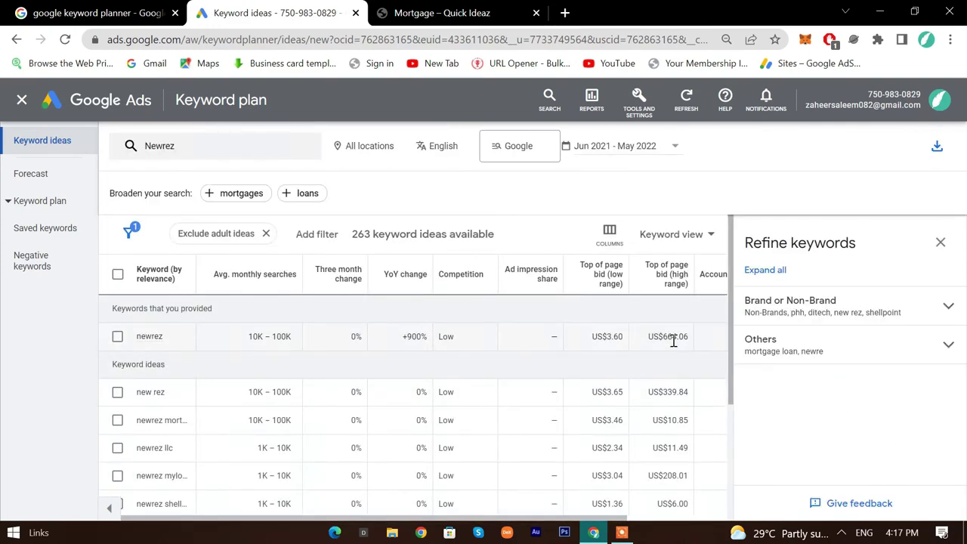
pyautogui.doubleClick(673, 337)
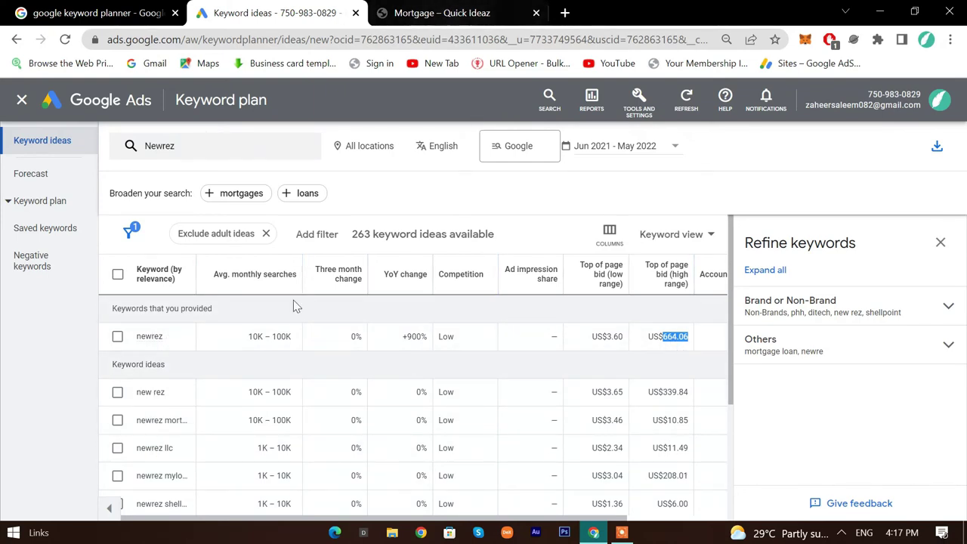
# Step: Return to the Quick Ideaz site, look over the Mortgage article titles and check the Insurance category
pyautogui.hotkey('ctrl', 'Tab')
pyautogui.scroll(15, 897, 215)
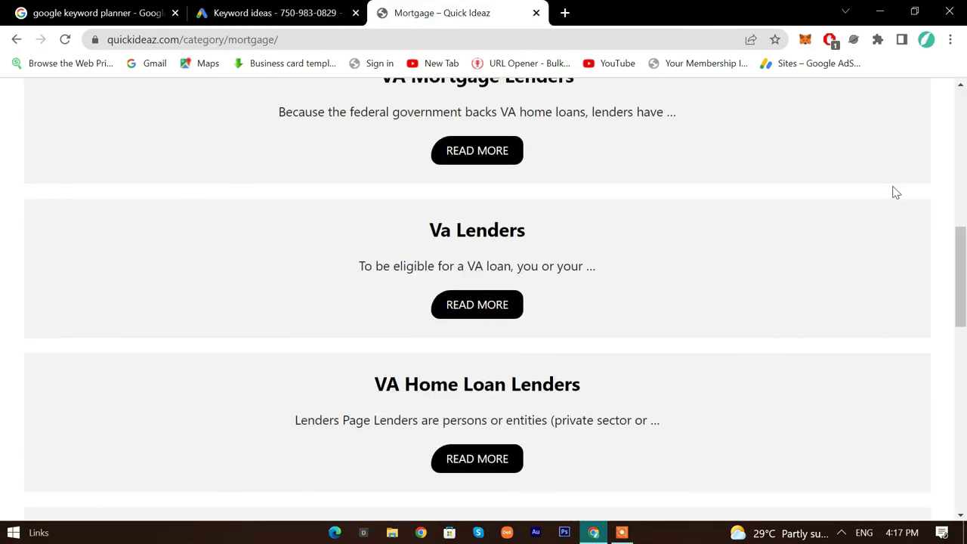
pyautogui.scroll(-15, 292, 366)
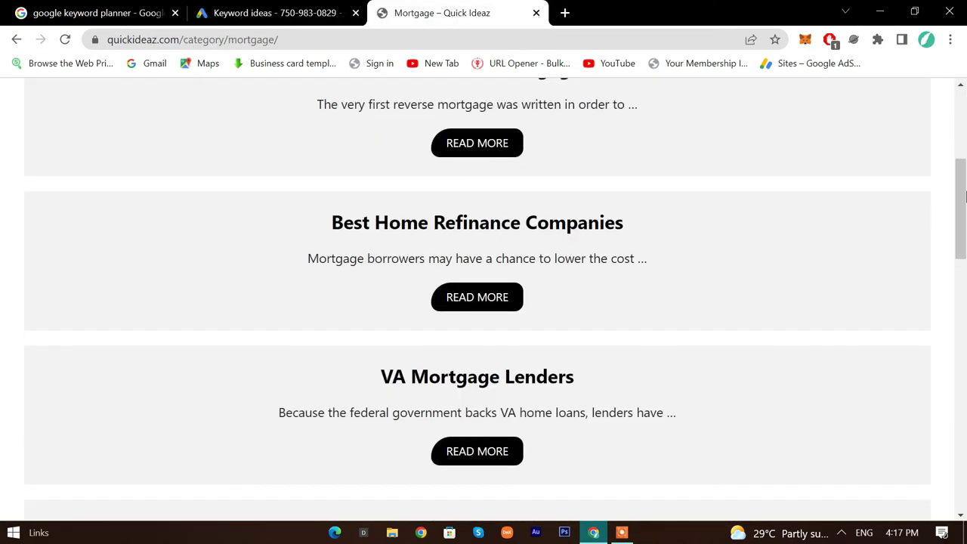
pyautogui.scroll(15, 965, 326)
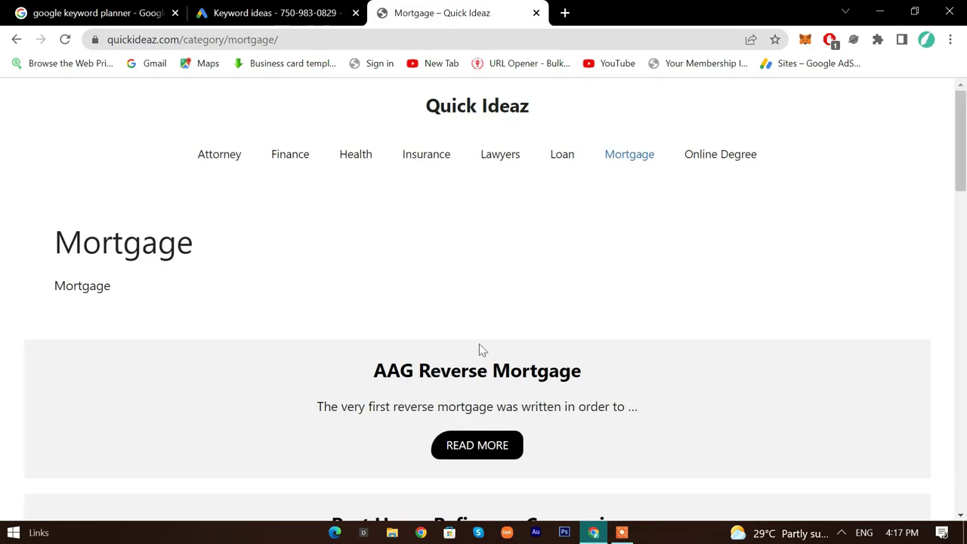
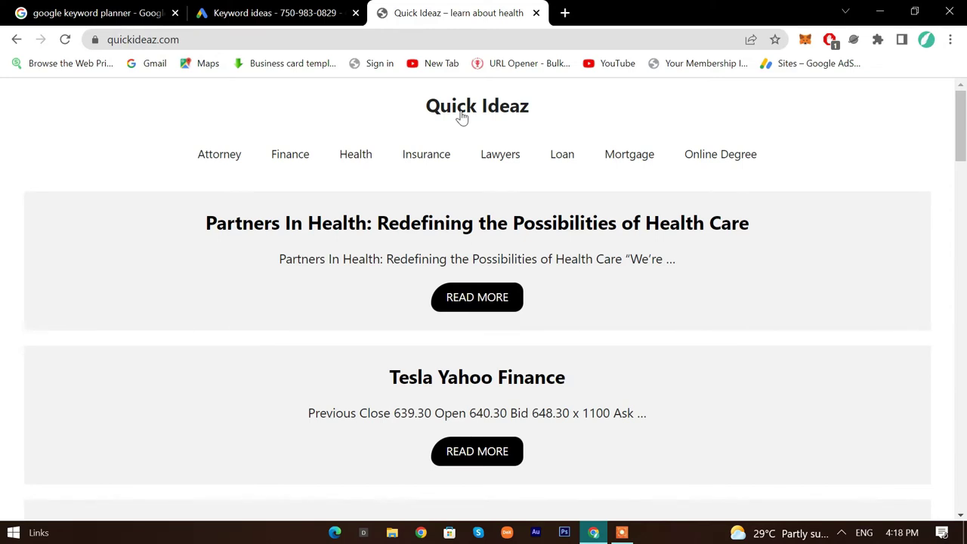
pyautogui.click(437, 163)
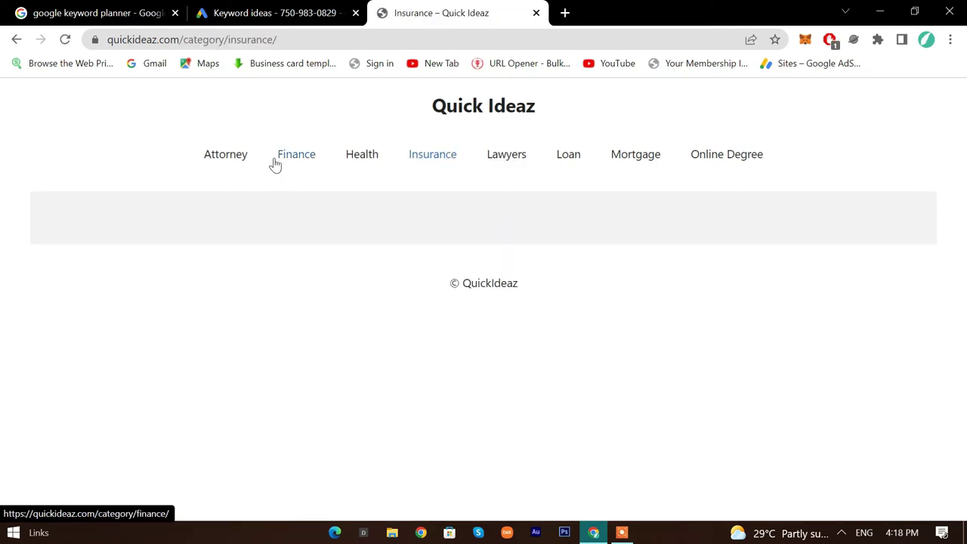
# Step: Browse the Quick Ideaz Finance category, copy the article title "Common Car Accident Injuries" and return to Keyword Planner
pyautogui.scroll(-6, 391, 234)
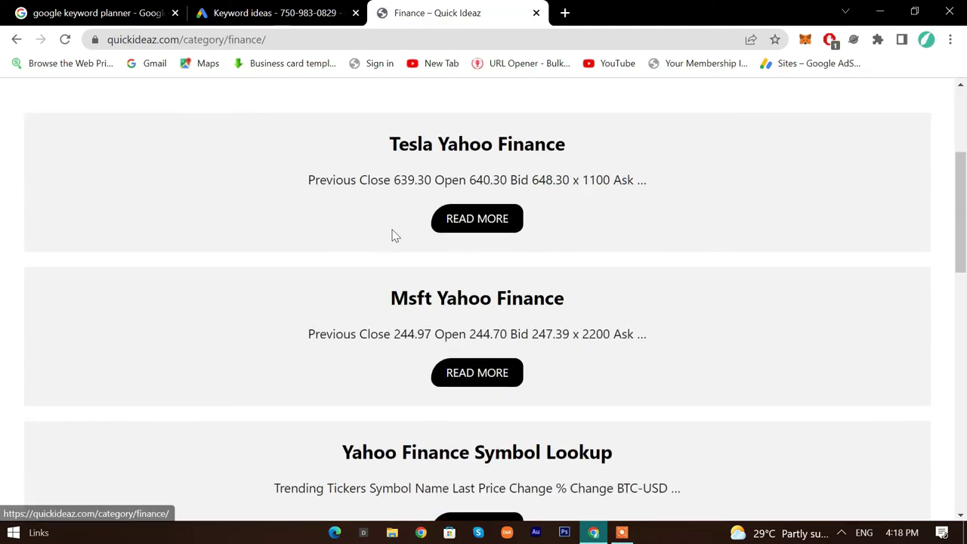
pyautogui.scroll(-8, 503, 312)
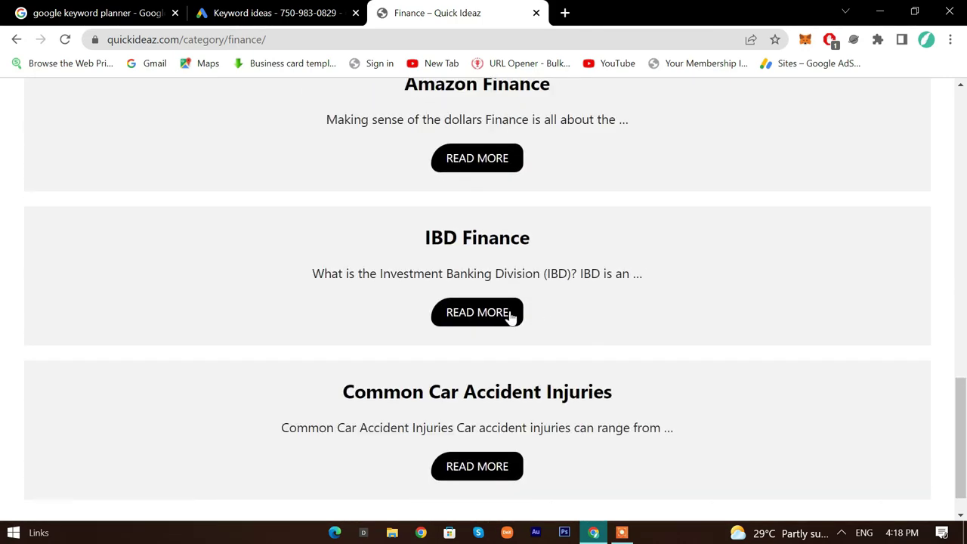
pyautogui.scroll(4, 456, 410)
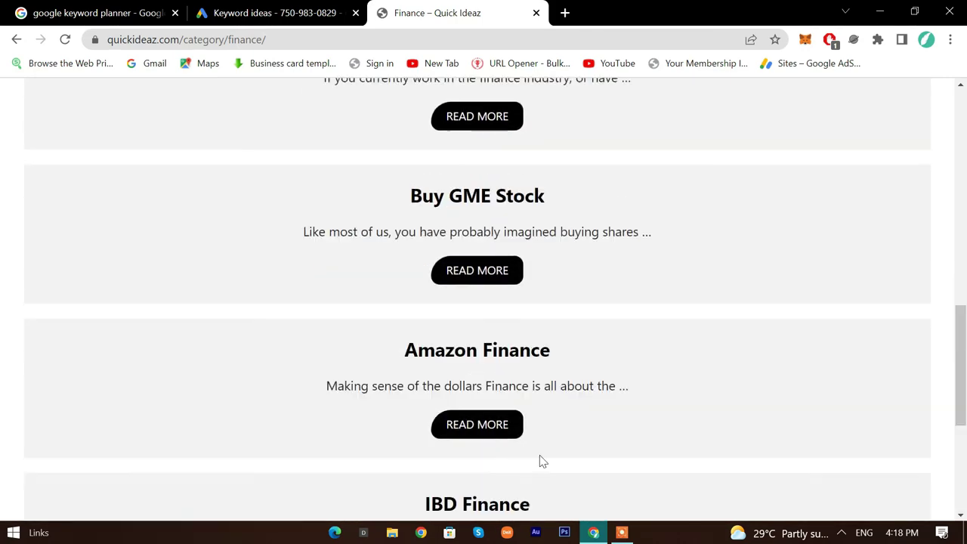
pyautogui.scroll(-4, 539, 460)
pyautogui.scroll(5, 535, 449)
pyautogui.scroll(-4, 532, 446)
pyautogui.moveTo(333, 438); pyautogui.dragTo(587, 437)
pyautogui.hotkey('ctrl', 'c')
pyautogui.rightClick(587, 436)
pyautogui.click(679, 307)
pyautogui.click(226, 12)
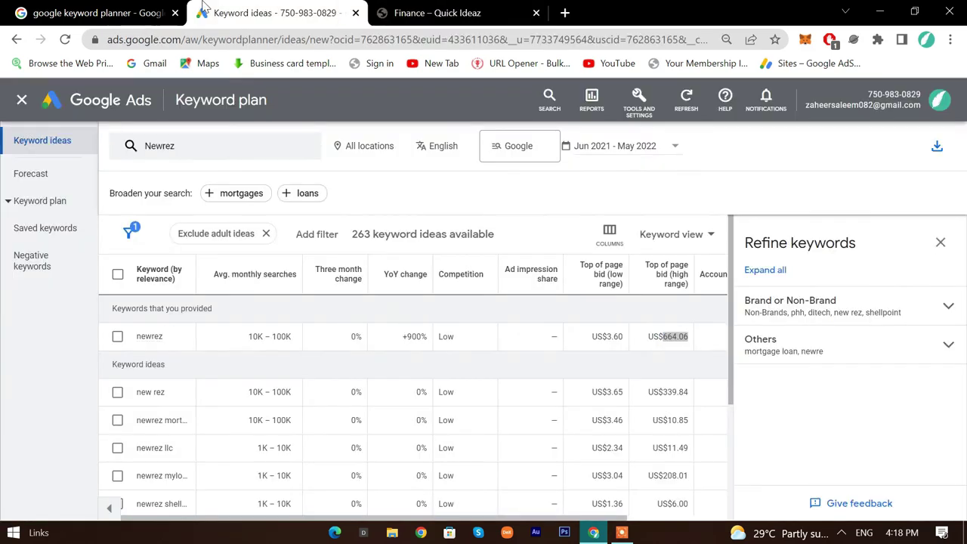
# Step: Replace the Keyword Planner search term with "Common Car Accident Injuries" and get its keyword results
pyautogui.click(247, 156)
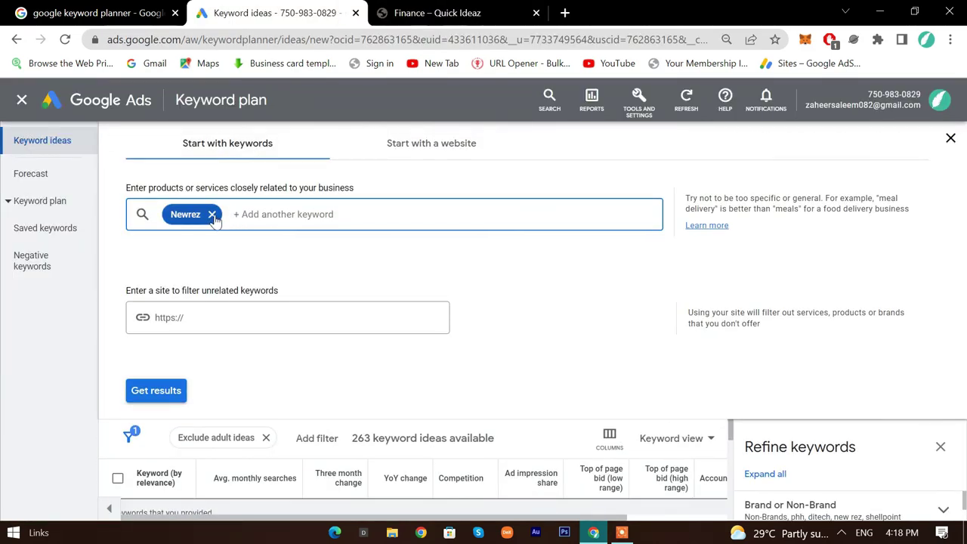
pyautogui.click(217, 214)
pyautogui.rightClick(220, 219)
pyautogui.click(310, 335)
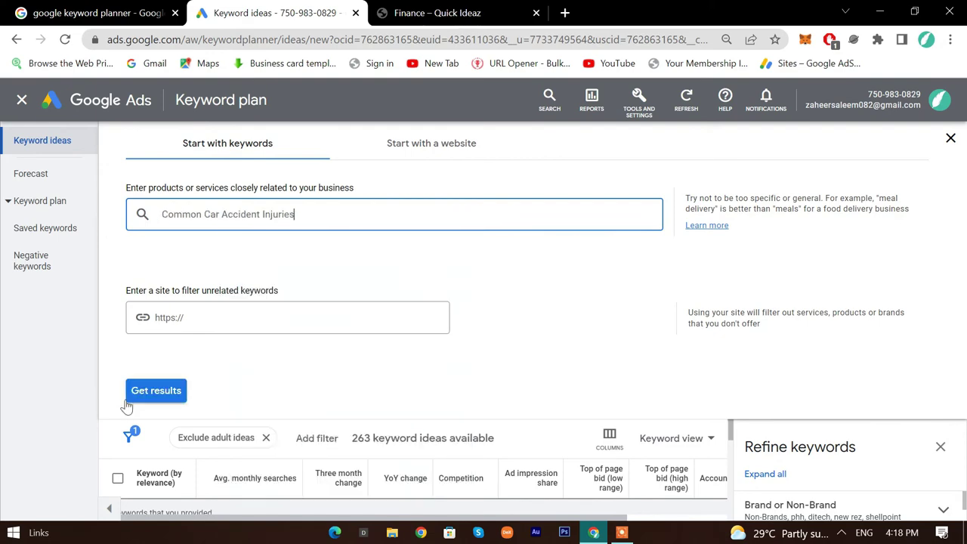
pyautogui.click(140, 389)
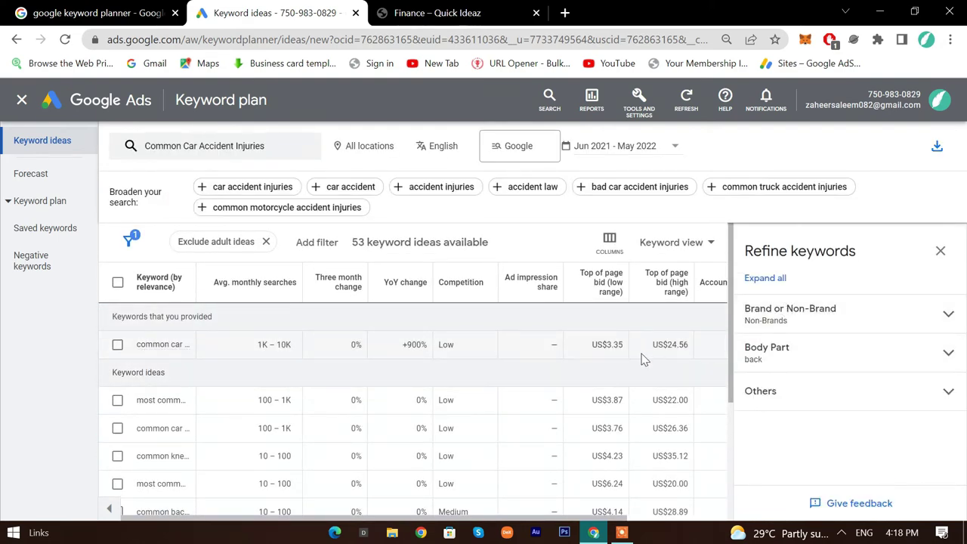
# Step: Go back to the Quick Ideaz Finance page, look over its article titles and open the Online Degree category
pyautogui.click(437, 13)
pyautogui.scroll(15, 454, 227)
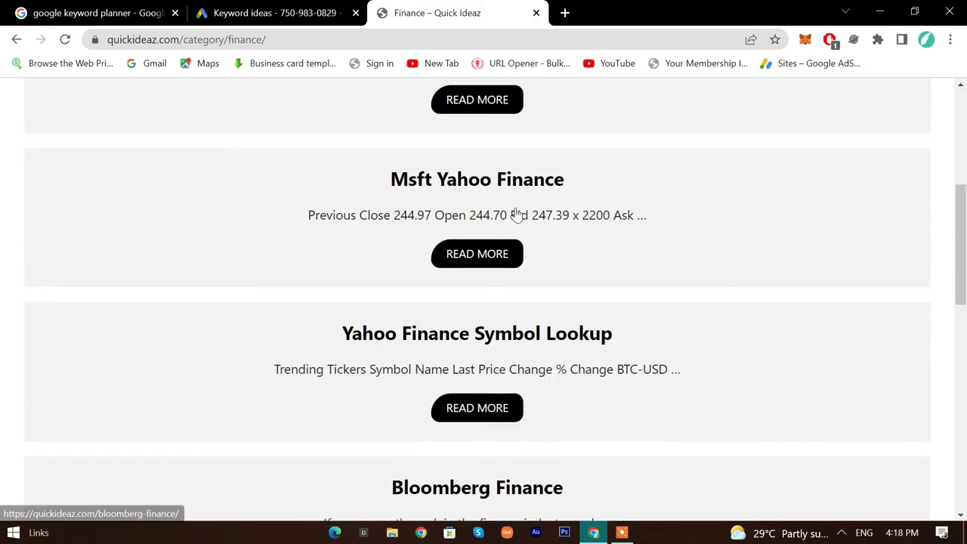
pyautogui.scroll(-5, 491, 393)
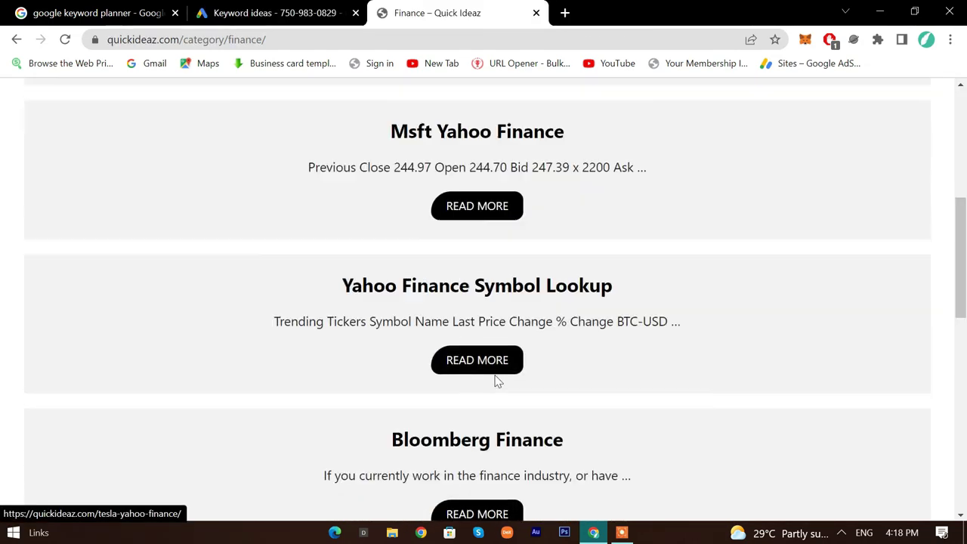
pyautogui.scroll(5, 498, 381)
pyautogui.click(735, 165)
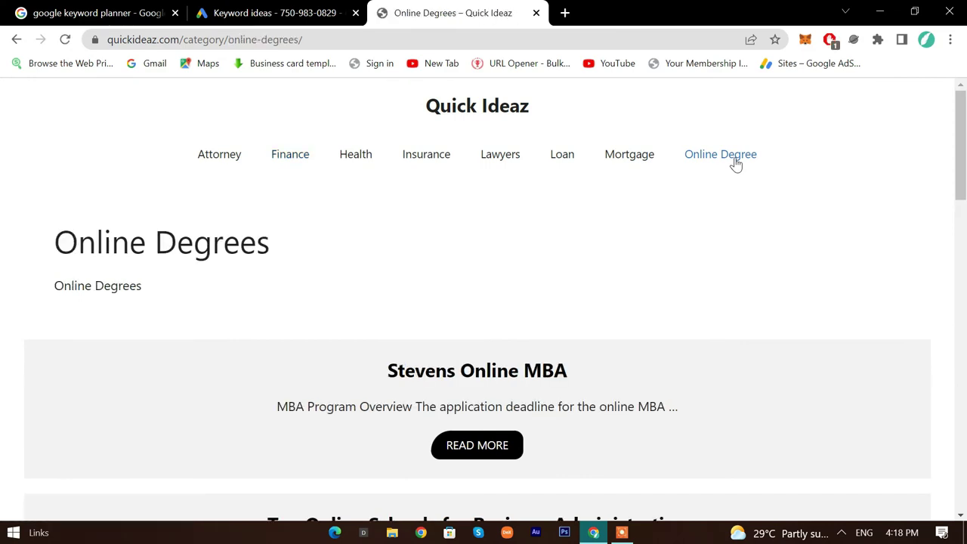
# Step: Copy the article title "Stevens Online MBA" from the Online Degrees page and return to Keyword Planner
pyautogui.scroll(-2, 393, 348)
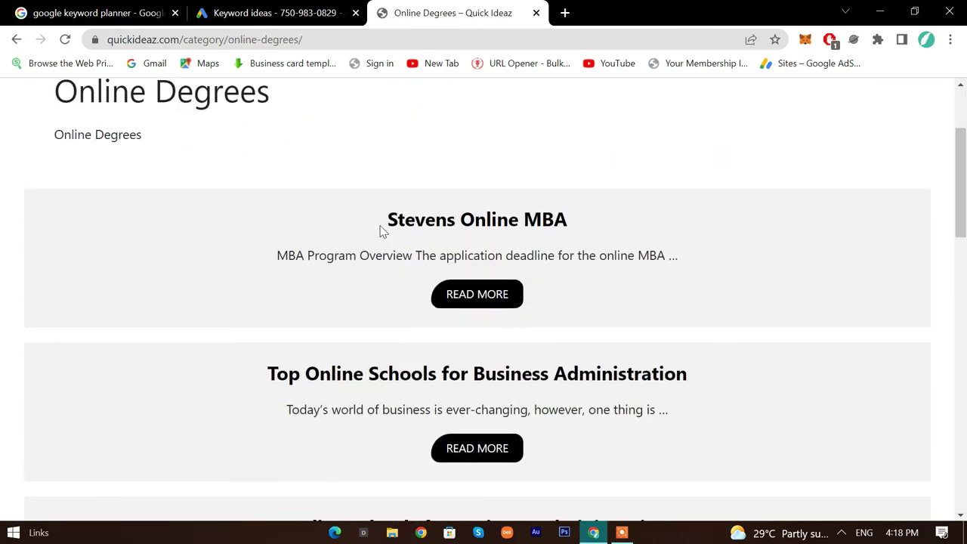
pyautogui.moveTo(382, 232); pyautogui.dragTo(565, 193)
pyautogui.rightClick(538, 217)
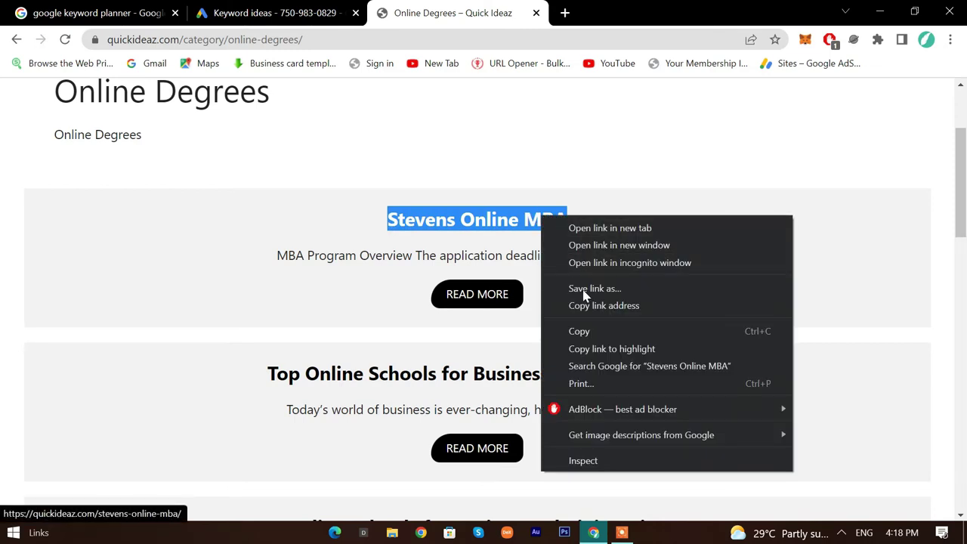
pyautogui.click(600, 334)
pyautogui.click(294, 14)
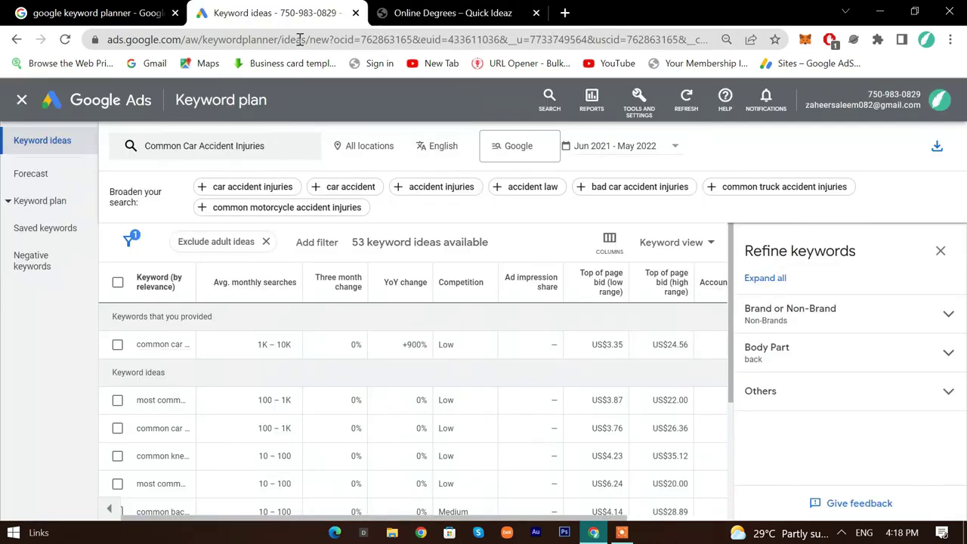
# Step: Replace the Keyword Planner search term with "Stevens Online MBA" and get its keyword results
pyautogui.click(272, 151)
pyautogui.click(291, 215)
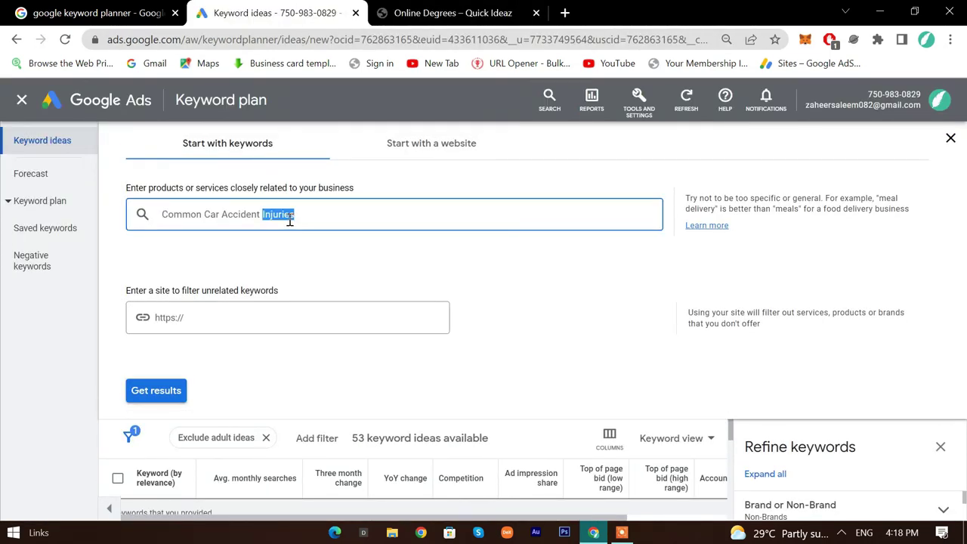
pyautogui.tripleClick(289, 218)
pyautogui.rightClick(287, 219)
pyautogui.click(332, 290)
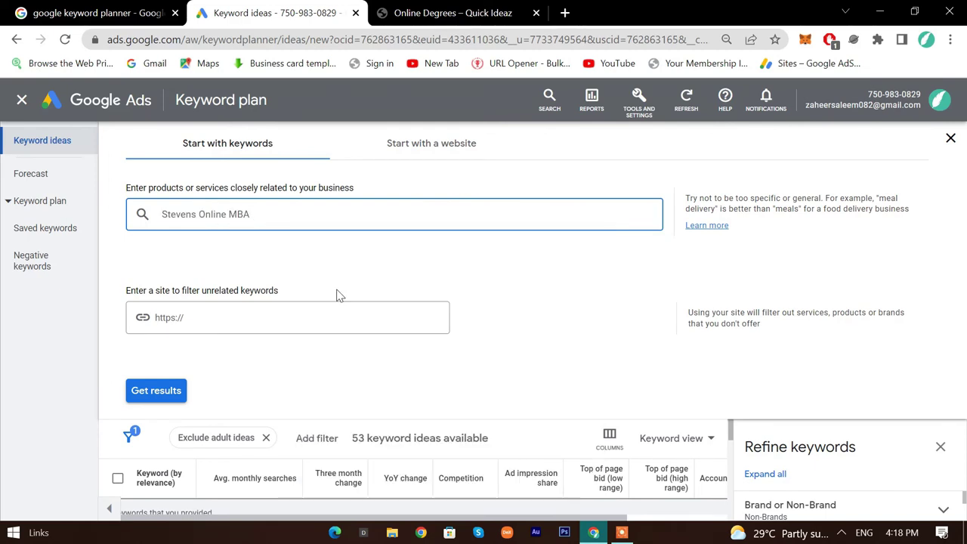
pyautogui.press('Return')
pyautogui.click(131, 397)
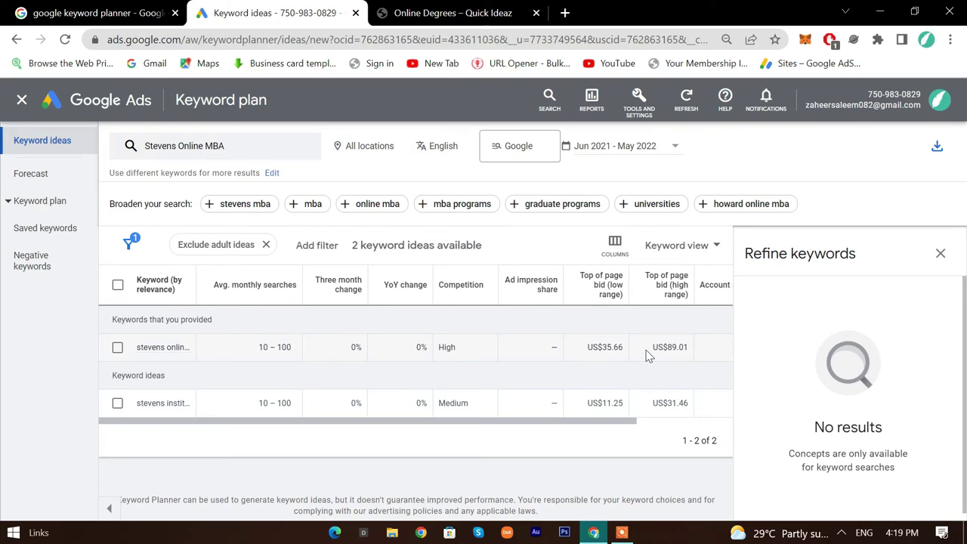
# Step: Open the Stevens Online MBA article on Quick Ideaz, then select and copy its body text from the MBA Program Overview heading to the end
pyautogui.click(459, 11)
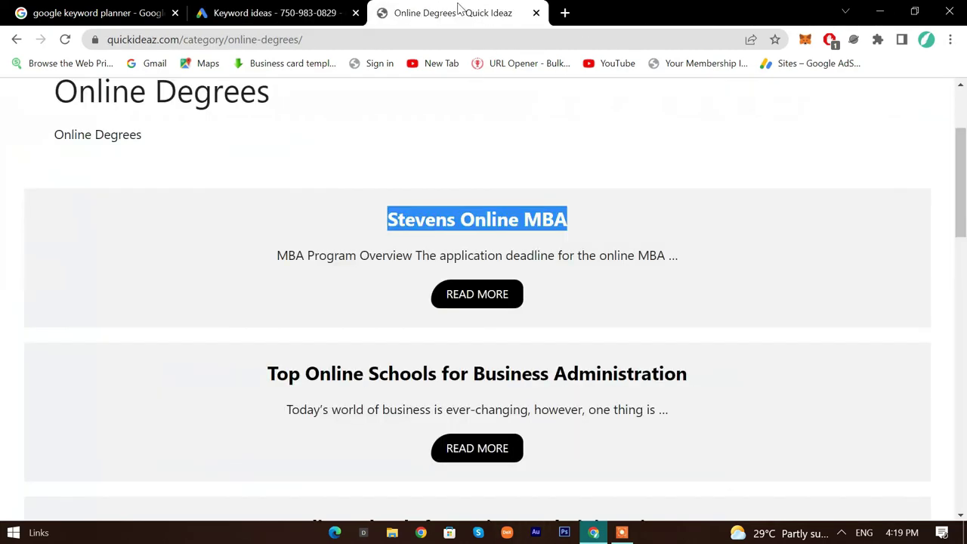
pyautogui.click(449, 290)
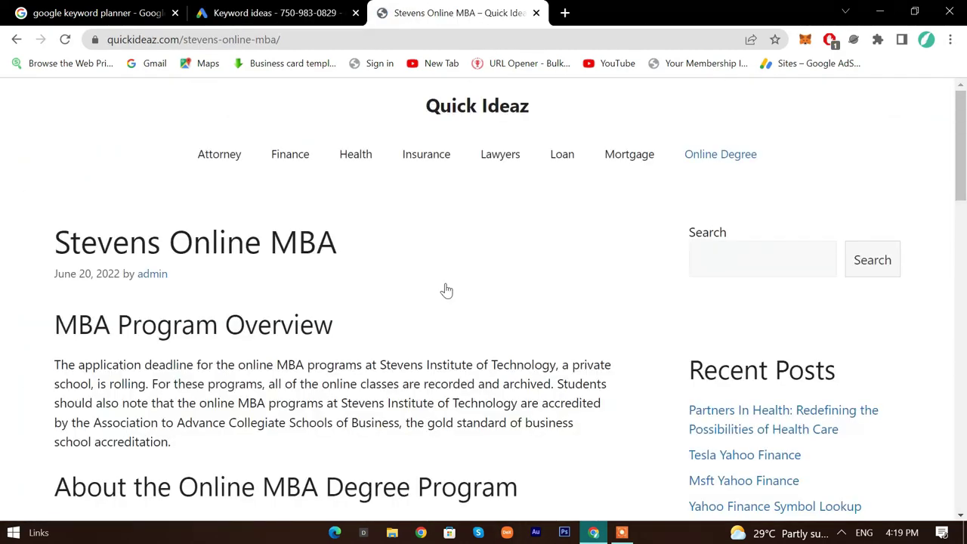
pyautogui.scroll(-5, 445, 290)
pyautogui.scroll(2, 442, 317)
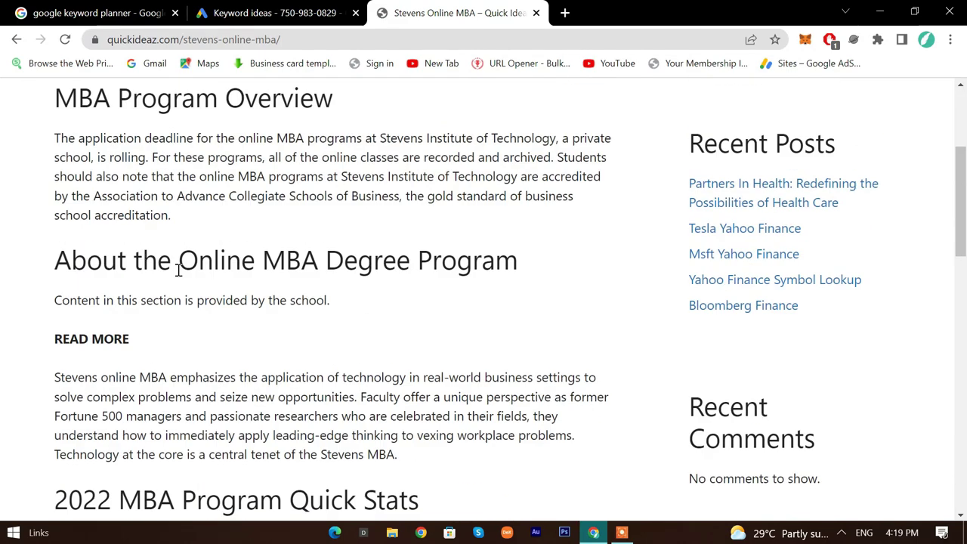
pyautogui.moveTo(266, 281); pyautogui.dragTo(602, 328)
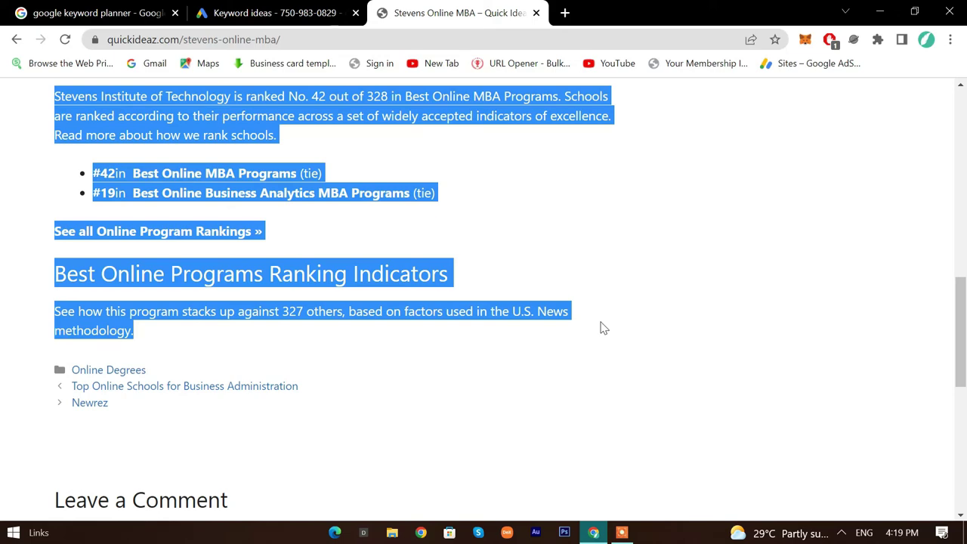
pyautogui.scroll(8, 602, 327)
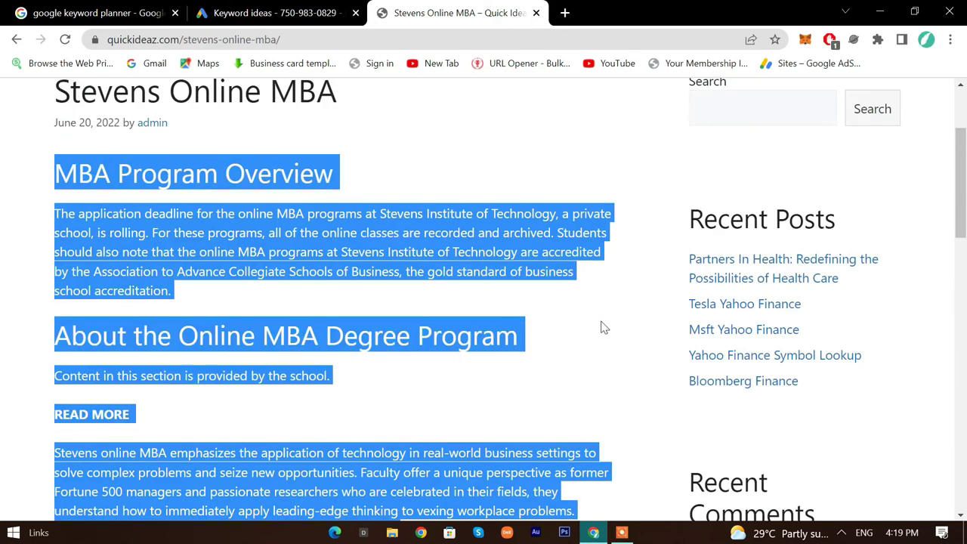
pyautogui.scroll(2, 603, 327)
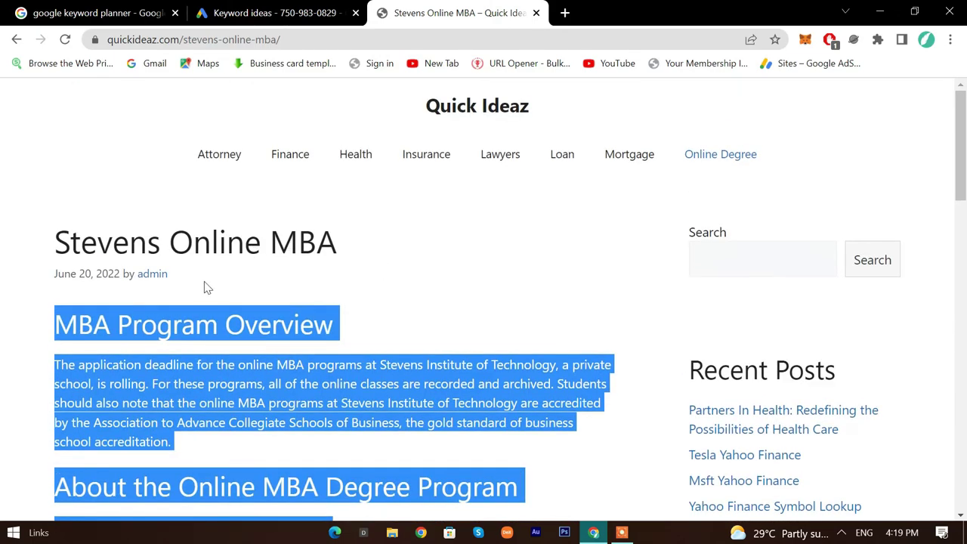
pyautogui.rightClick(198, 345)
pyautogui.click(224, 359)
# Step: Go to the Quick Ideaz home page, open the Loan category and look over its article titles
pyautogui.click(491, 106)
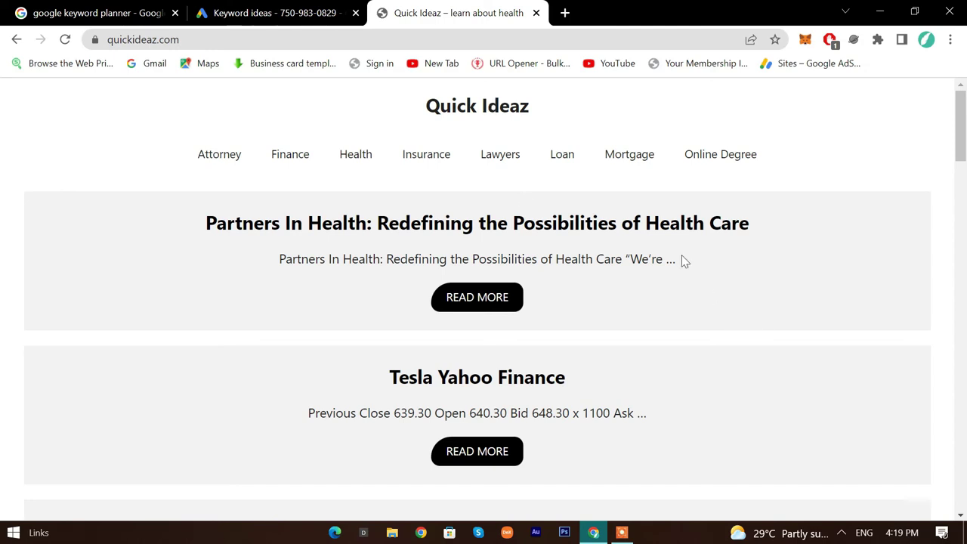
pyautogui.click(572, 167)
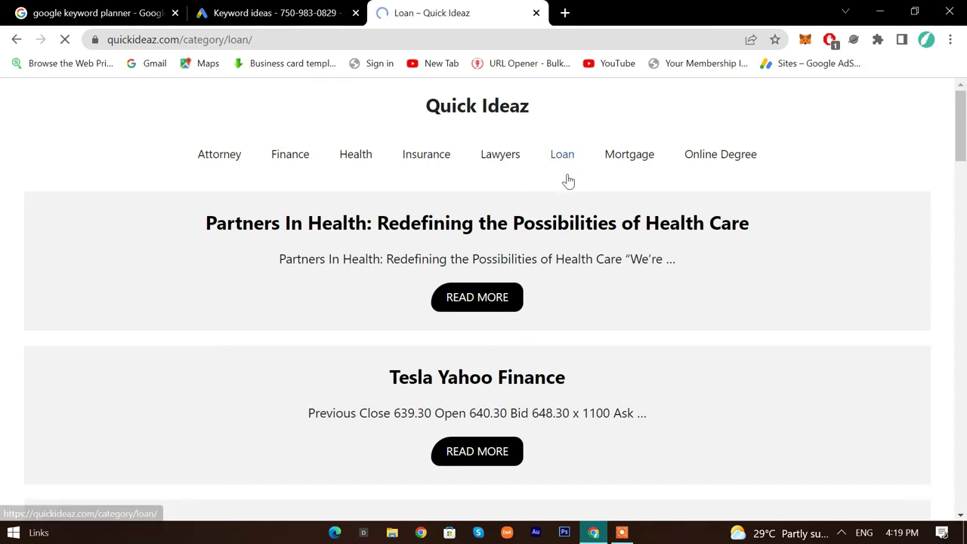
pyautogui.scroll(-4, 565, 241)
pyautogui.scroll(3, 544, 340)
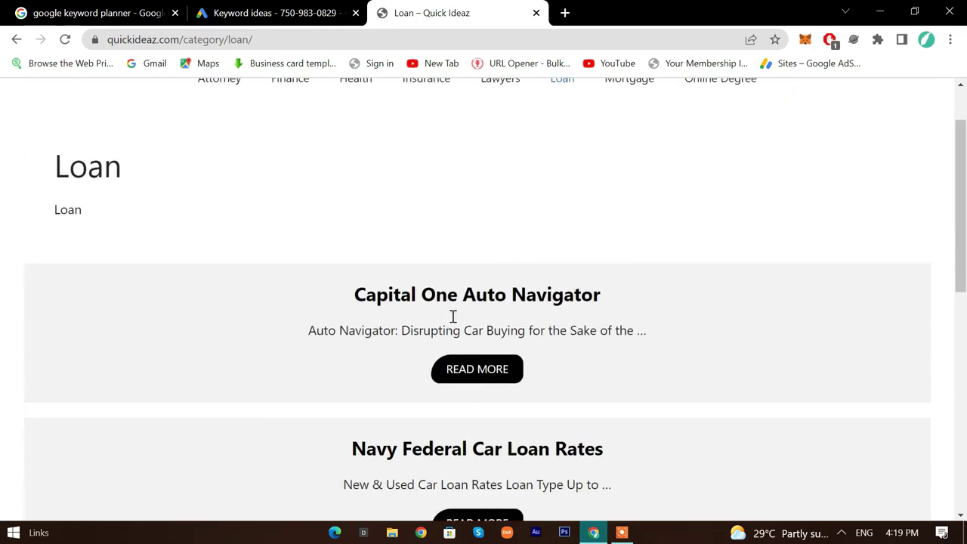
# Step: Copy the article title "Capital One Auto Navigator" from the Loan page and return to Keyword Planner
pyautogui.moveTo(352, 295); pyautogui.dragTo(606, 300)
pyautogui.rightClick(596, 310)
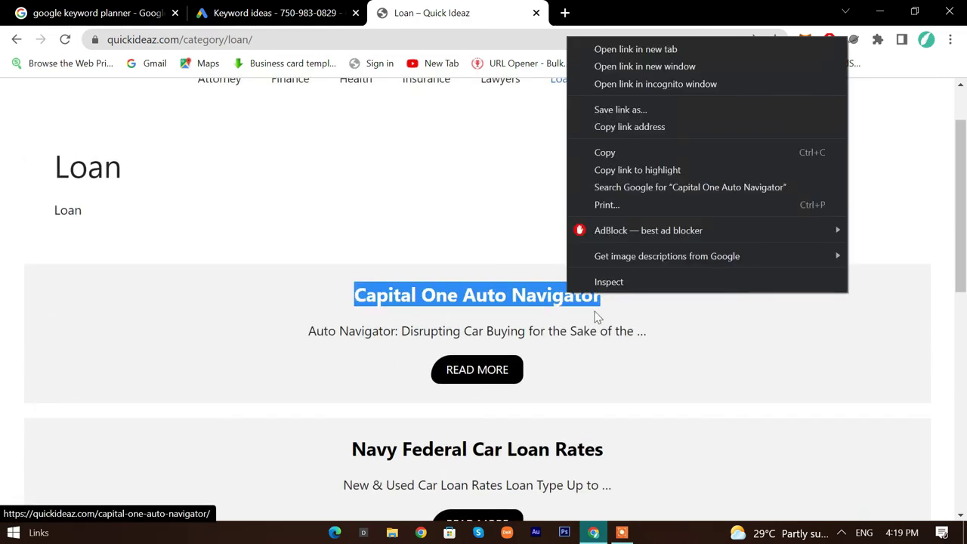
pyautogui.click(638, 125)
pyautogui.click(272, 12)
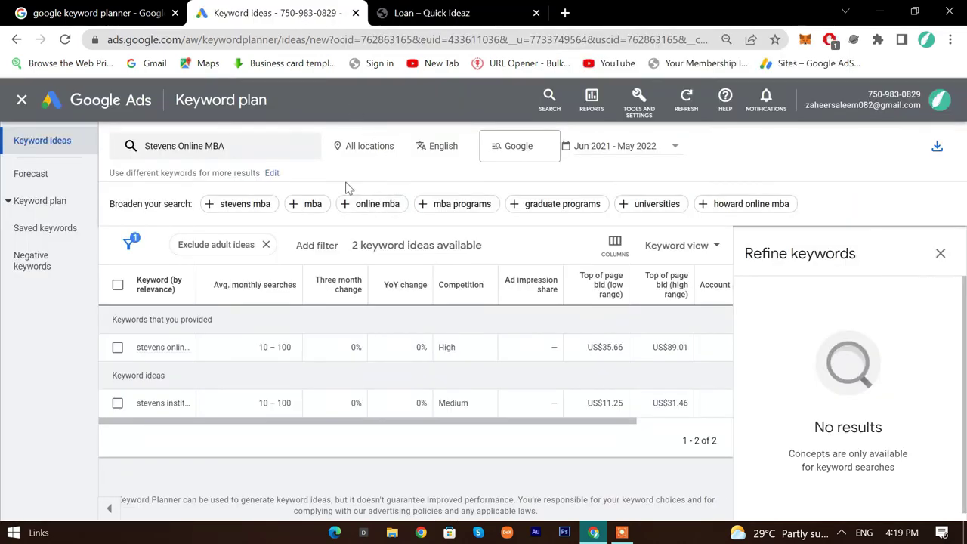
# Step: Replace the Keyword Planner search term with "Capital One Auto Navigator" and get its keyword results
pyautogui.click(235, 157)
pyautogui.click(265, 215)
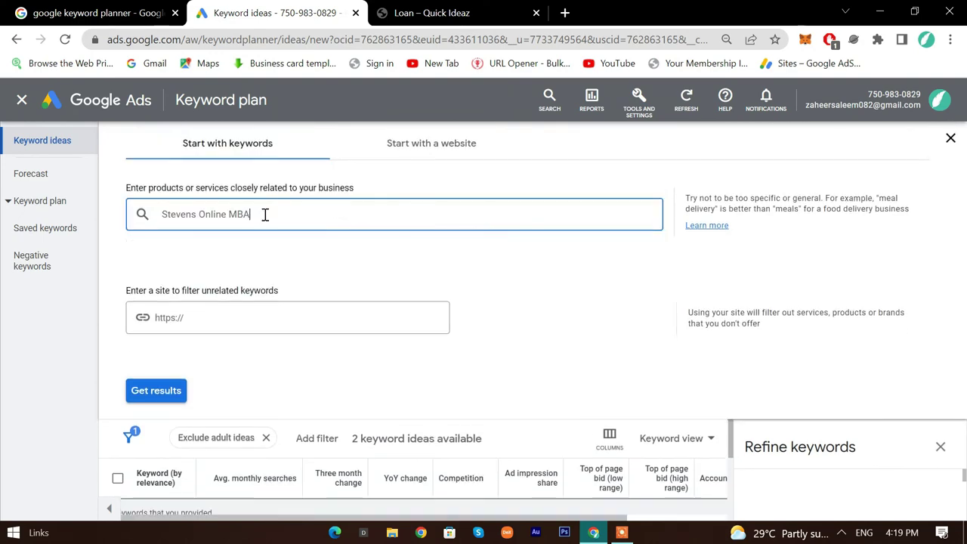
pyautogui.doubleClick(265, 216)
pyautogui.tripleClick(265, 216)
pyautogui.rightClick(265, 215)
pyautogui.click(306, 287)
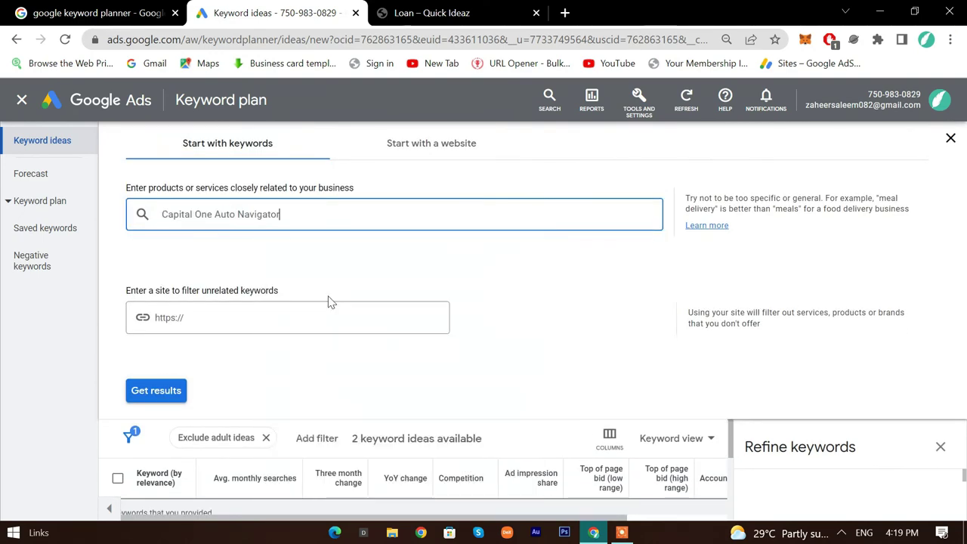
pyautogui.click(176, 402)
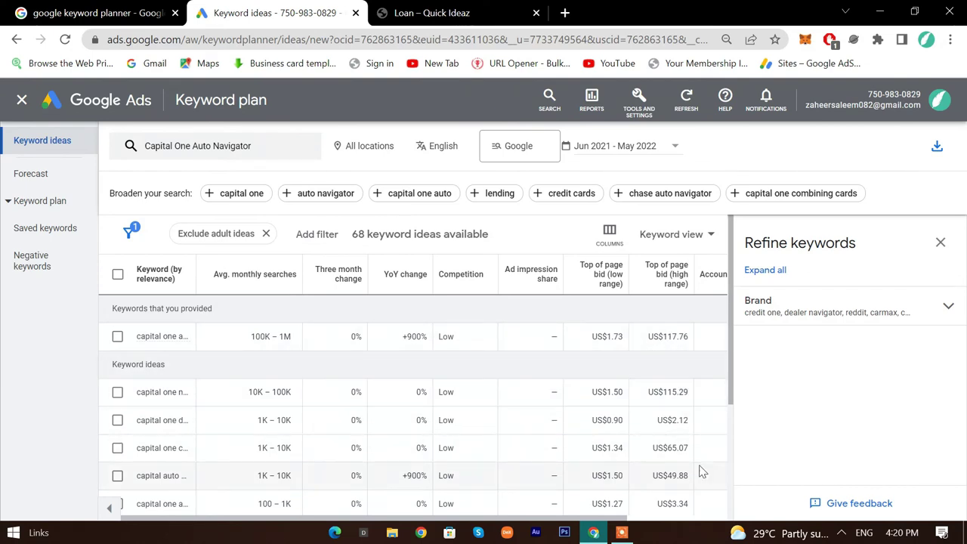
# Step: Check the high and low top-of-page bids and the average monthly searches for the Capital One Auto Navigator keyword
pyautogui.doubleClick(676, 336)
pyautogui.doubleClick(616, 336)
pyautogui.moveTo(250, 336); pyautogui.dragTo(295, 340)
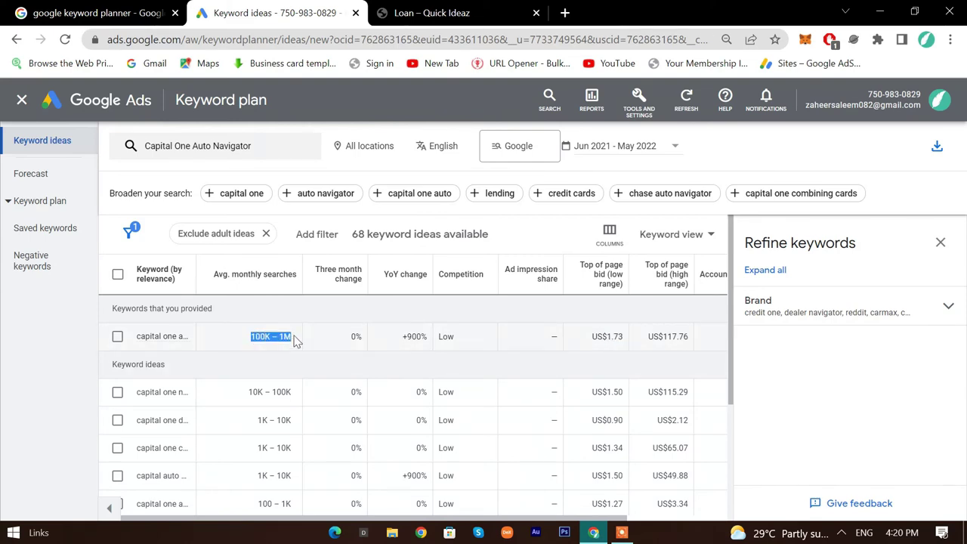
# Step: Set the keyword results' target location to the United States country and save it
pyautogui.click(369, 146)
pyautogui.click(276, 181)
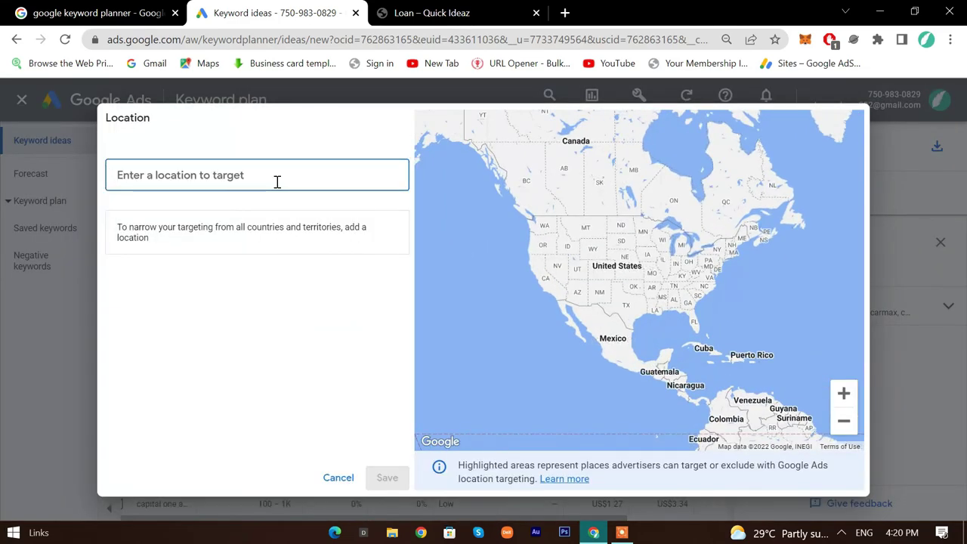
pyautogui.write('us')
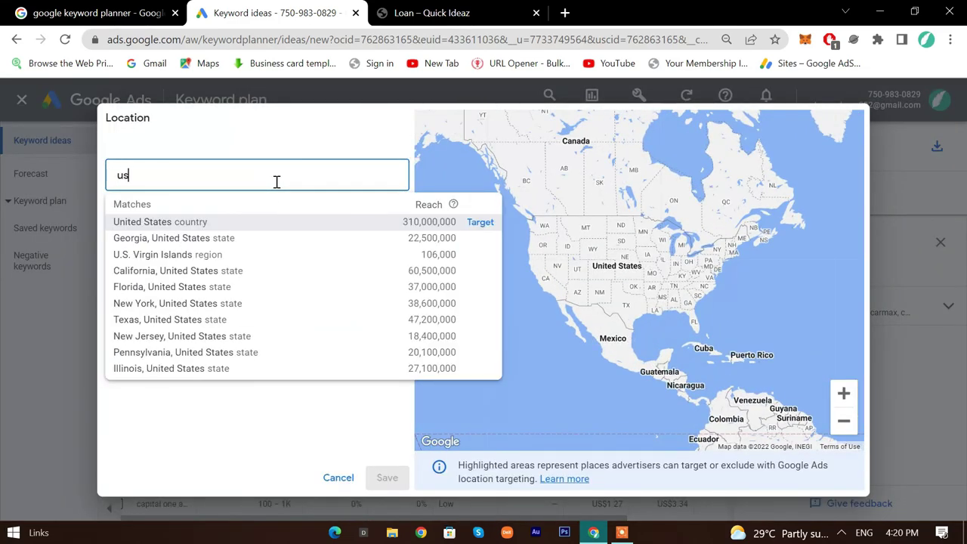
pyautogui.click(480, 221)
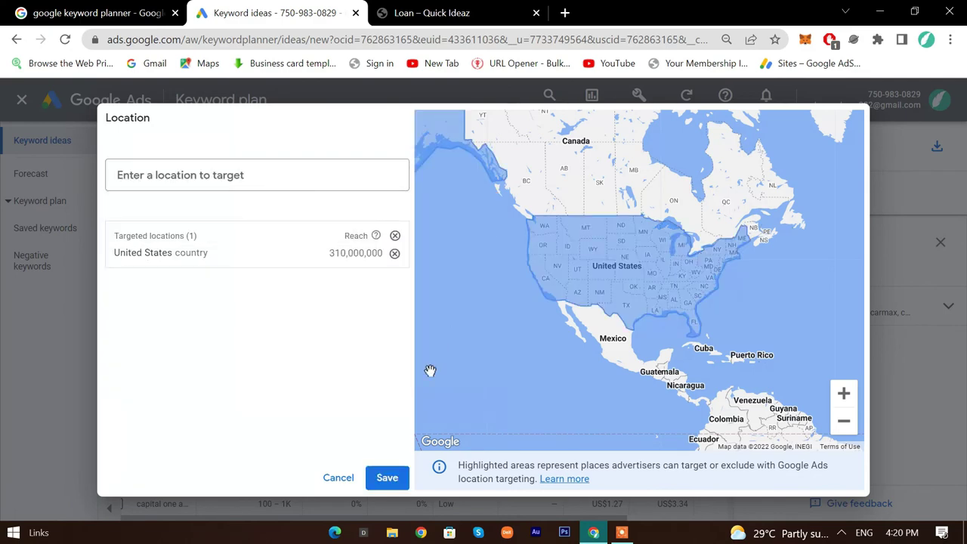
pyautogui.click(387, 478)
# Step: Return to the Quick Ideaz Loan category page and look through its article titles from Capital One Auto Navigator to Newrez Myloancare
pyautogui.click(471, 20)
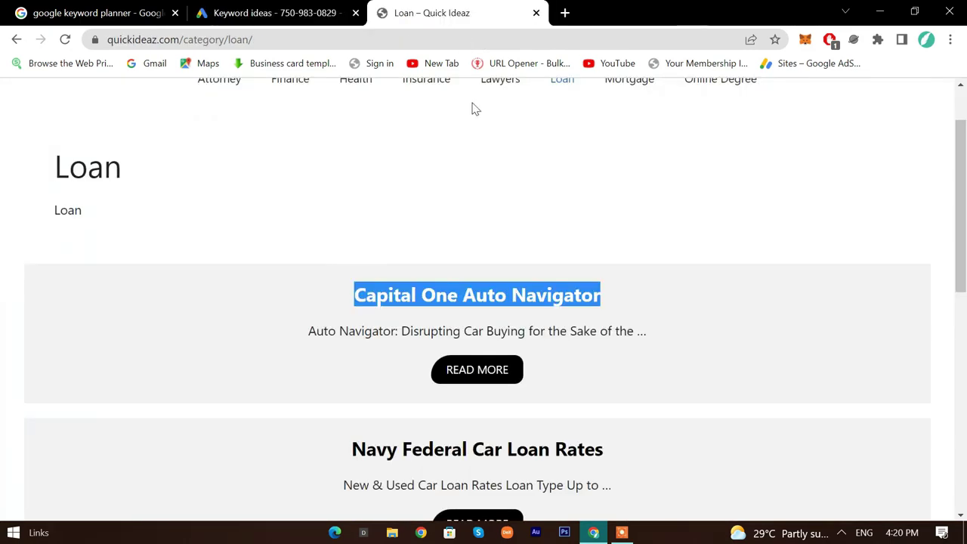
pyautogui.scroll(1, 514, 174)
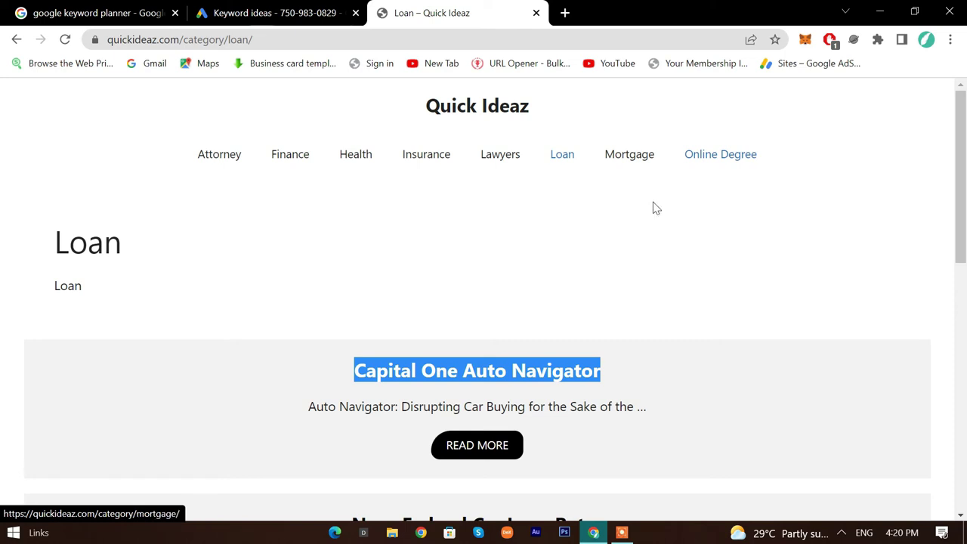
pyautogui.scroll(-4, 438, 302)
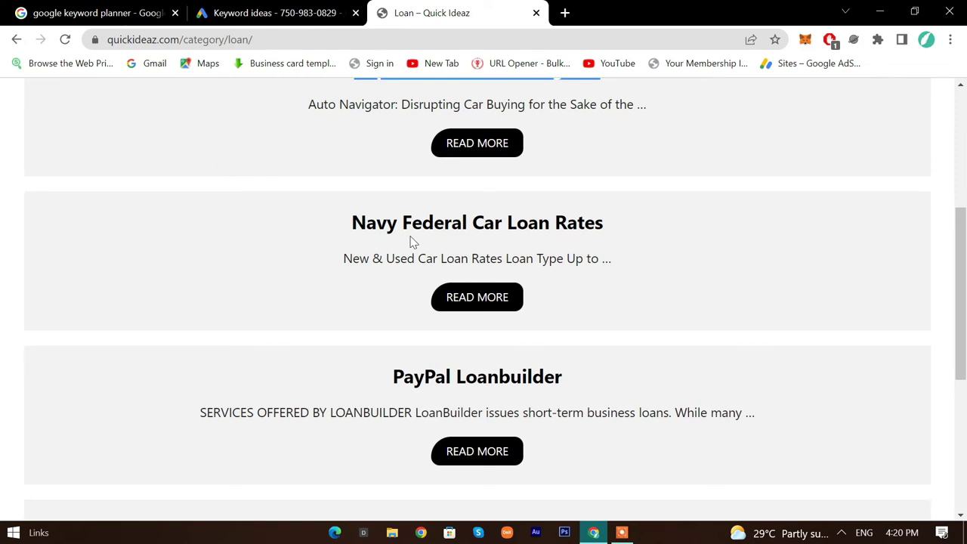
pyautogui.scroll(-4, 641, 334)
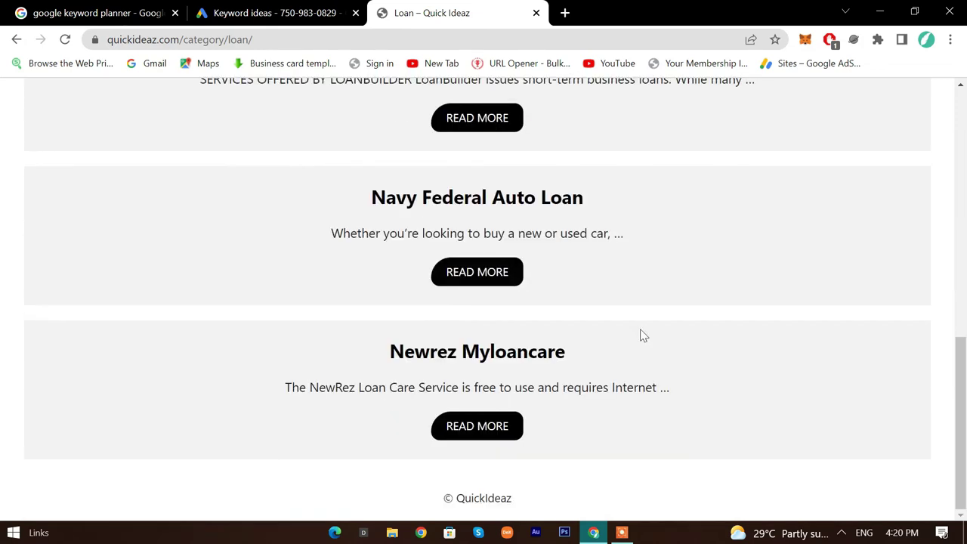
pyautogui.moveTo(963, 370); pyautogui.dragTo(939, 146)
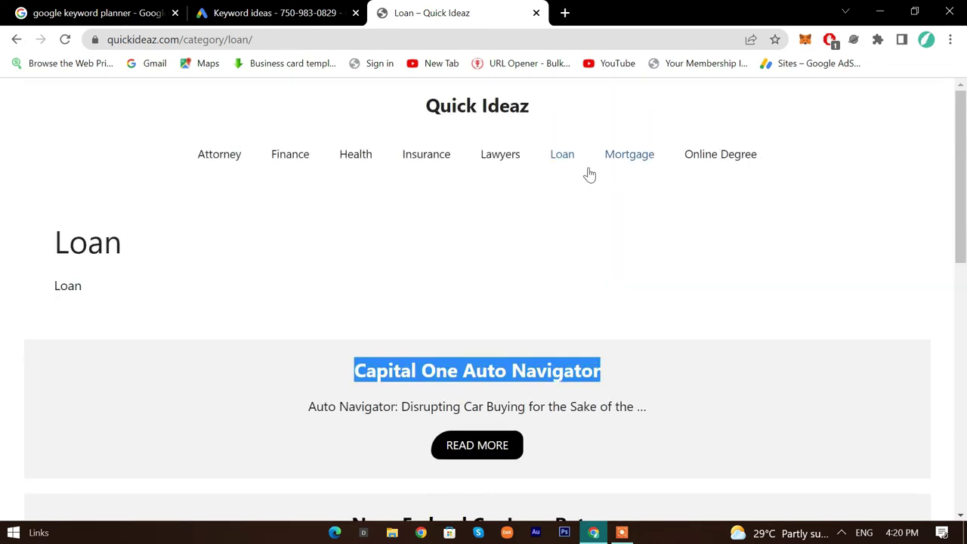
pyautogui.scroll(-7, 619, 188)
pyautogui.scroll(-1, 529, 216)
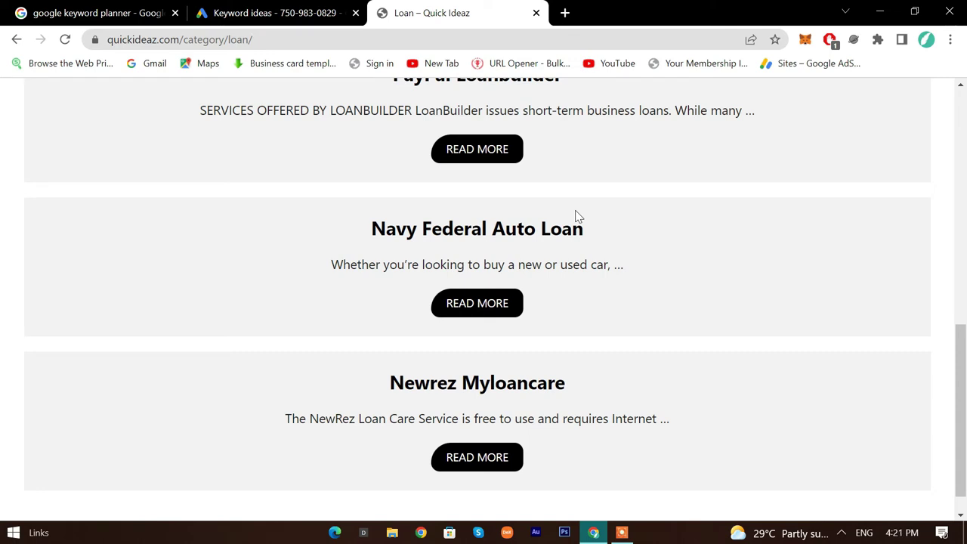
pyautogui.scroll(6, 501, 400)
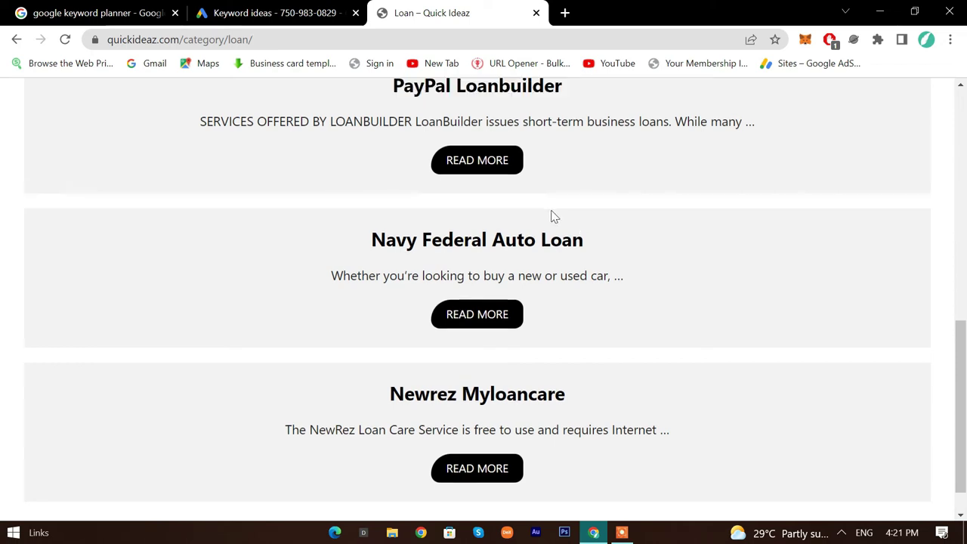